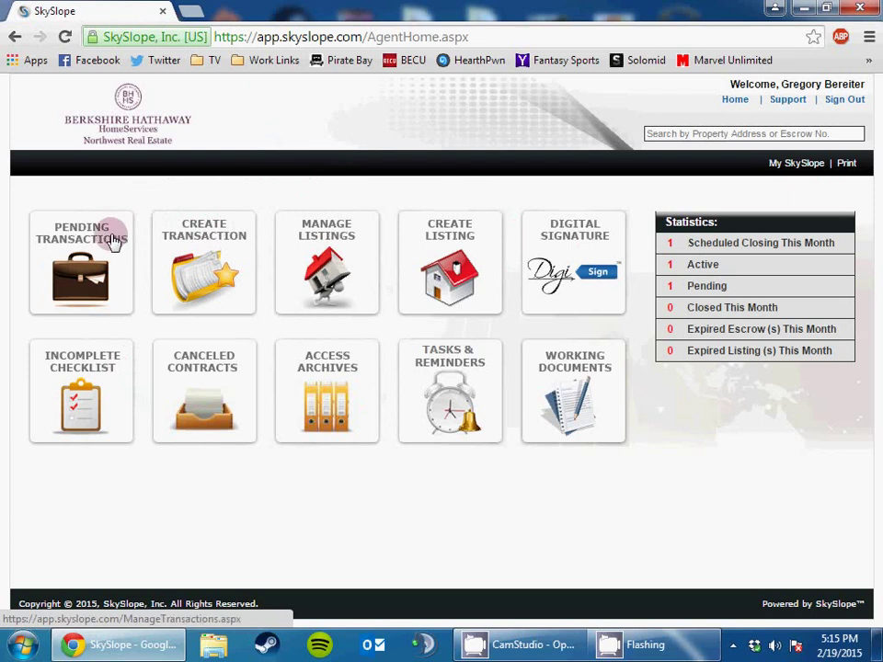
# - Open the pending transaction with the 02/28/2015 closing date and review its transaction information
pyautogui.click(81, 228)
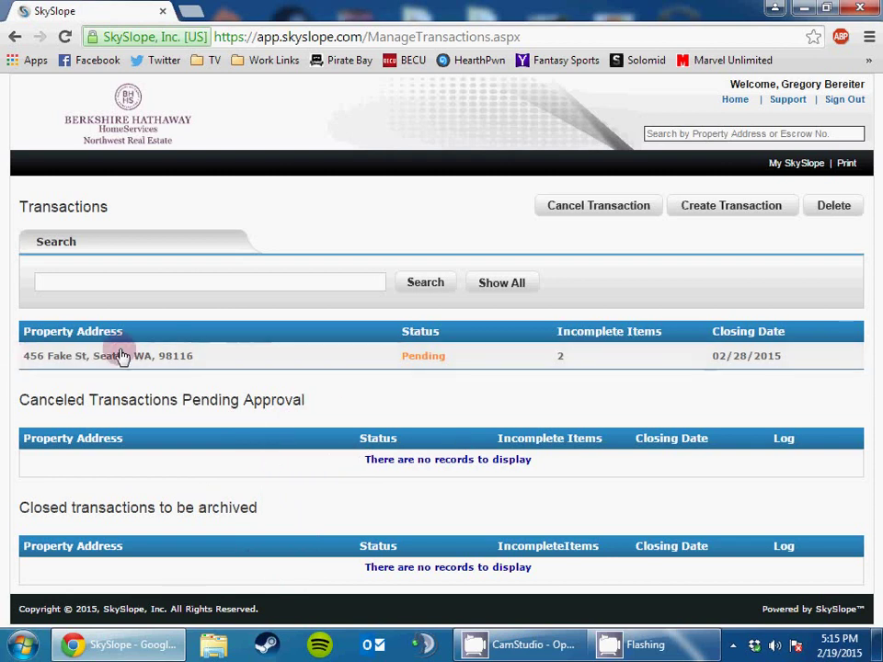
pyautogui.click(238, 359)
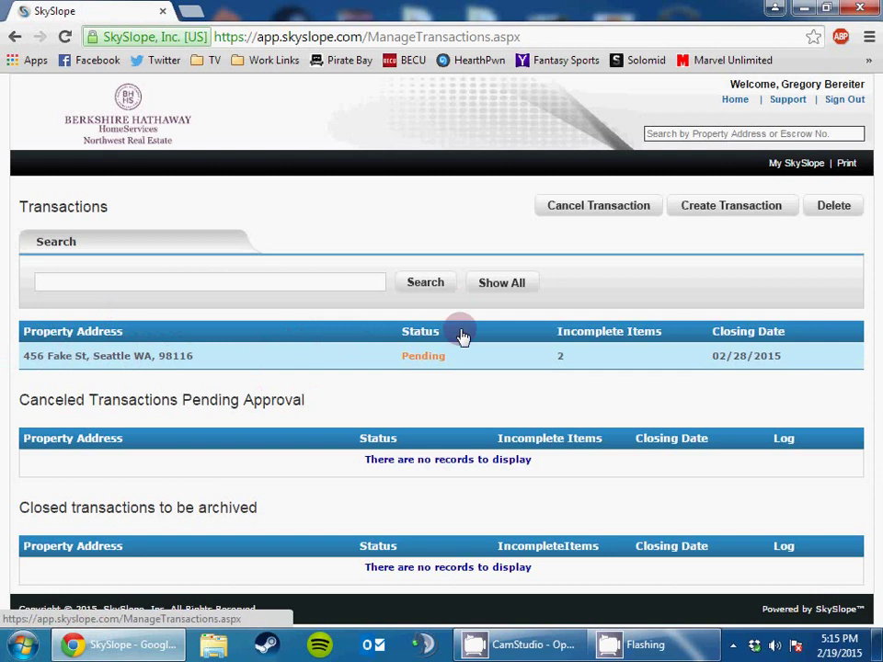
pyautogui.click(324, 368)
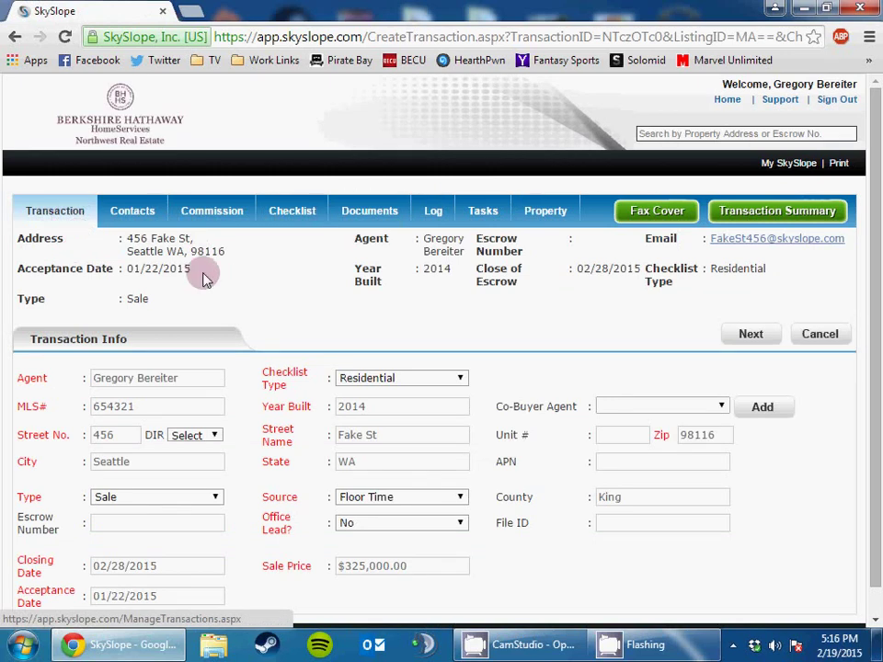
pyautogui.scroll(-1, 204, 279)
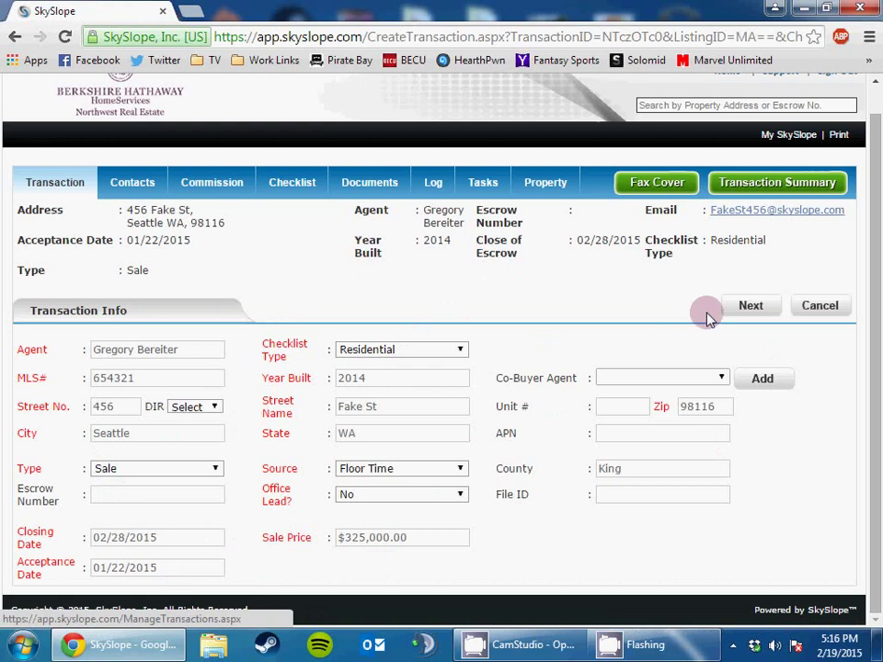
# - In the transaction's contacts, update the seller's record by entering the seller's fax number, and save it
pyautogui.click(156, 184)
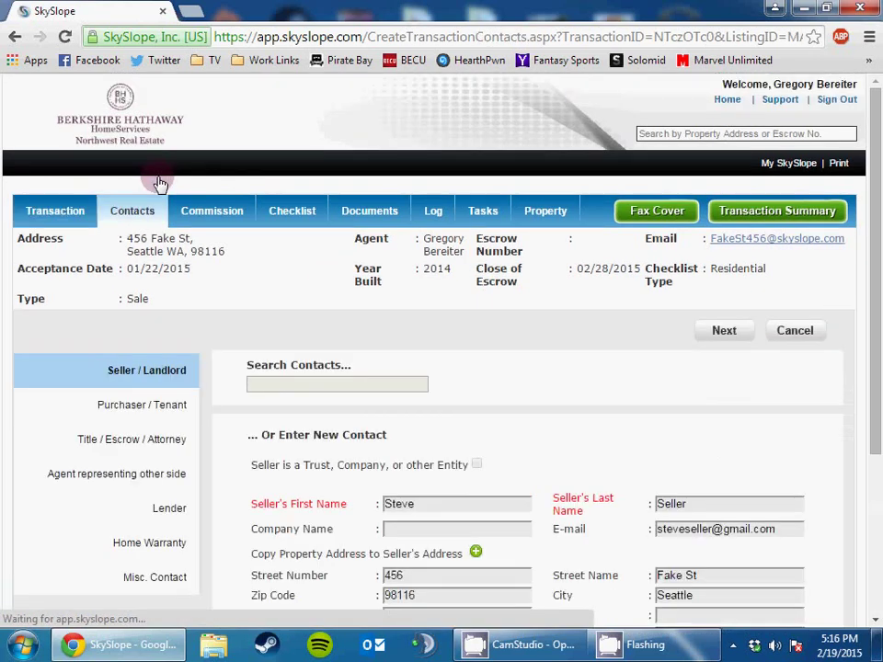
pyautogui.scroll(-2, 228, 308)
pyautogui.scroll(2, 227, 308)
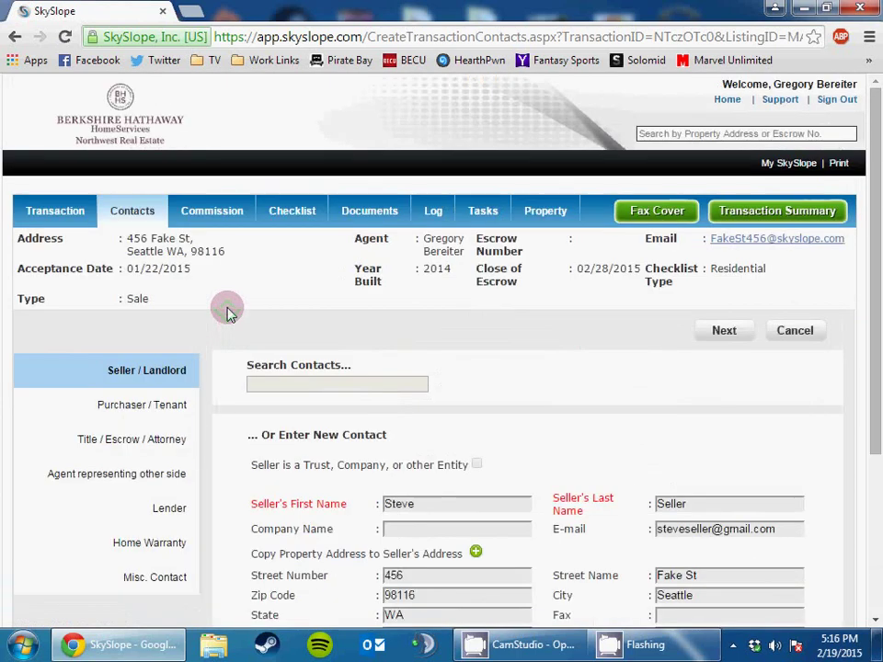
pyautogui.scroll(-2, 227, 309)
pyautogui.scroll(2, 228, 308)
pyautogui.scroll(-1, 227, 313)
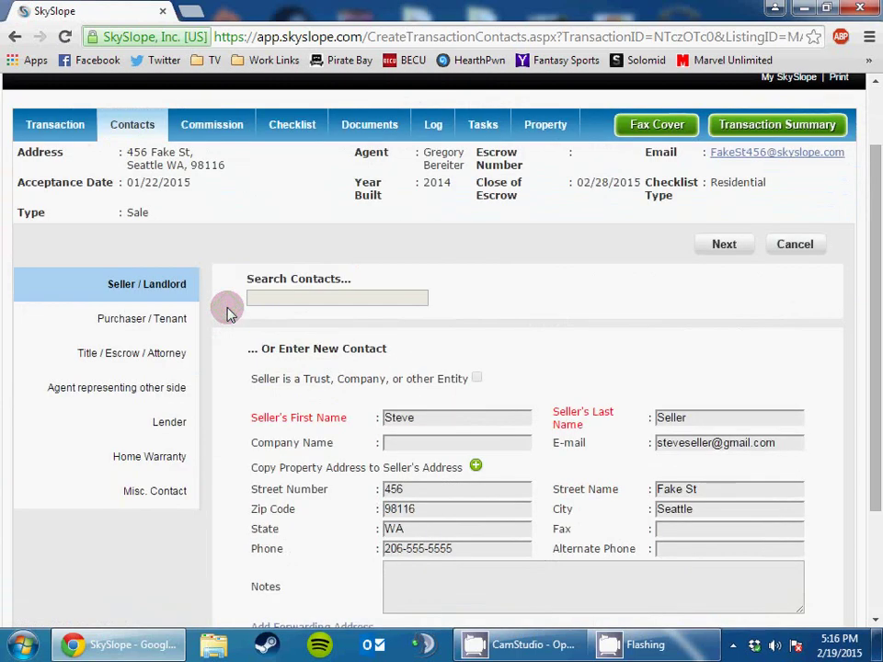
pyautogui.scroll(-1, 227, 312)
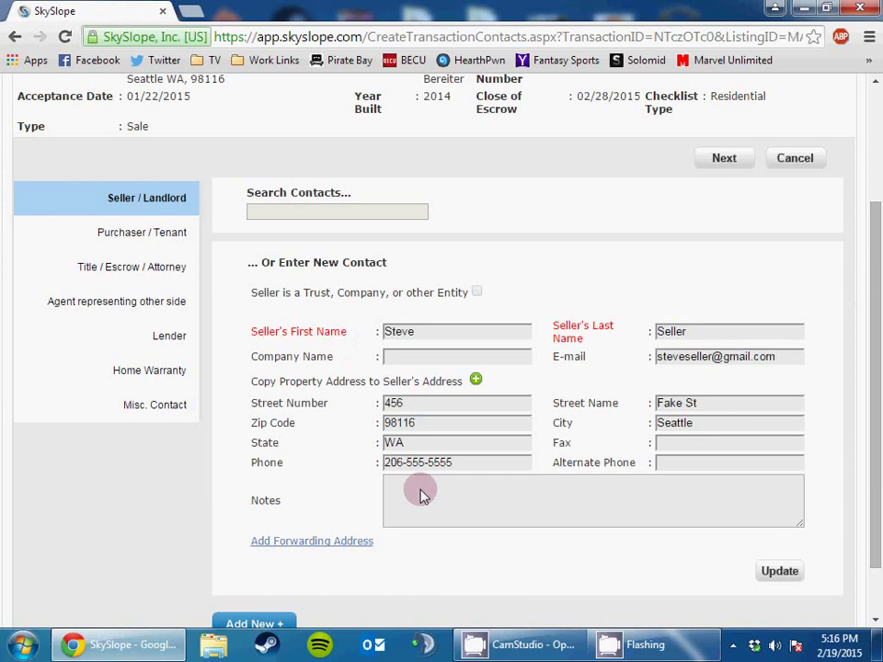
pyautogui.scroll(-2, 419, 496)
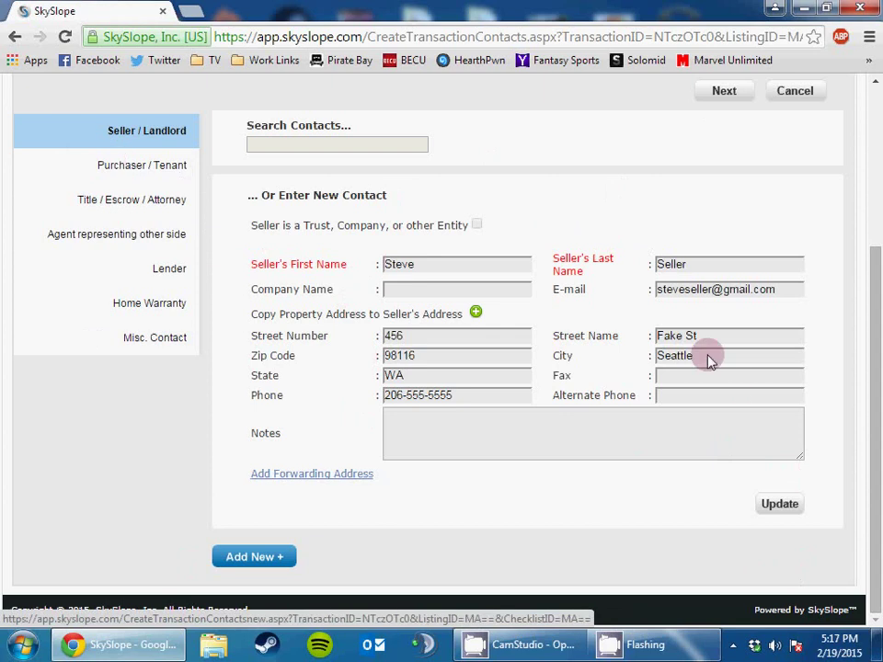
pyautogui.click(784, 506)
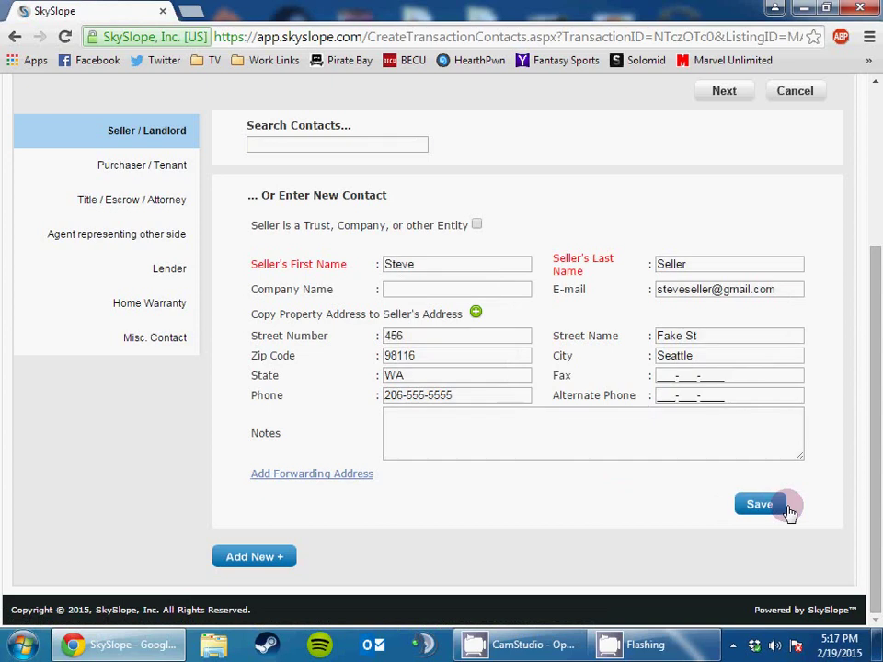
pyautogui.click(660, 375)
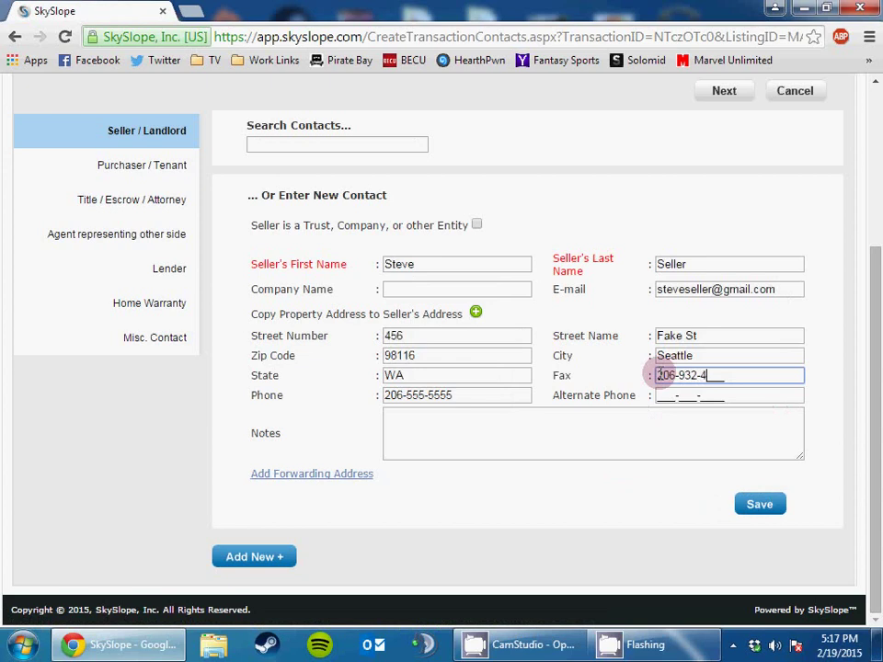
pyautogui.click(439, 447)
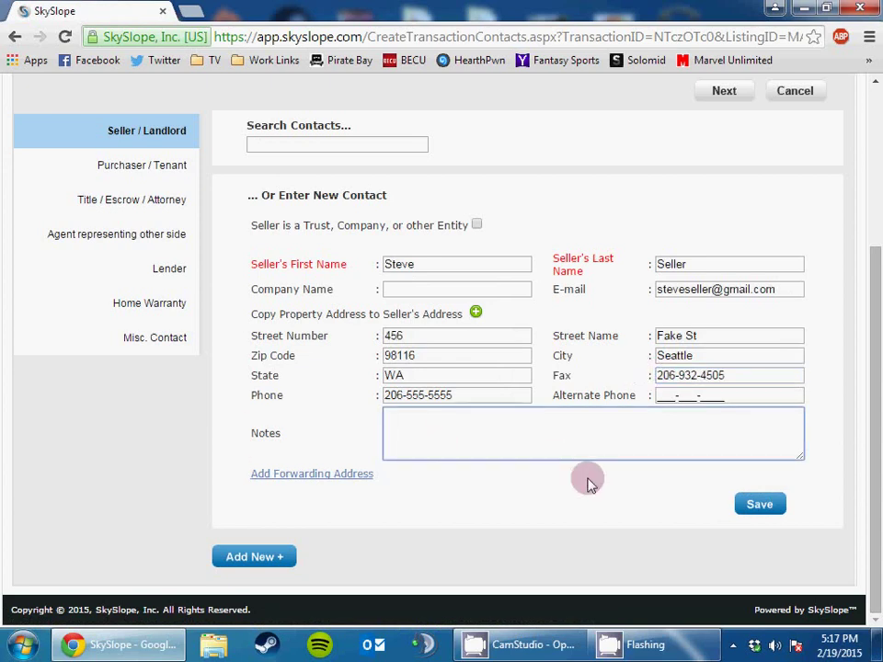
pyautogui.click(752, 504)
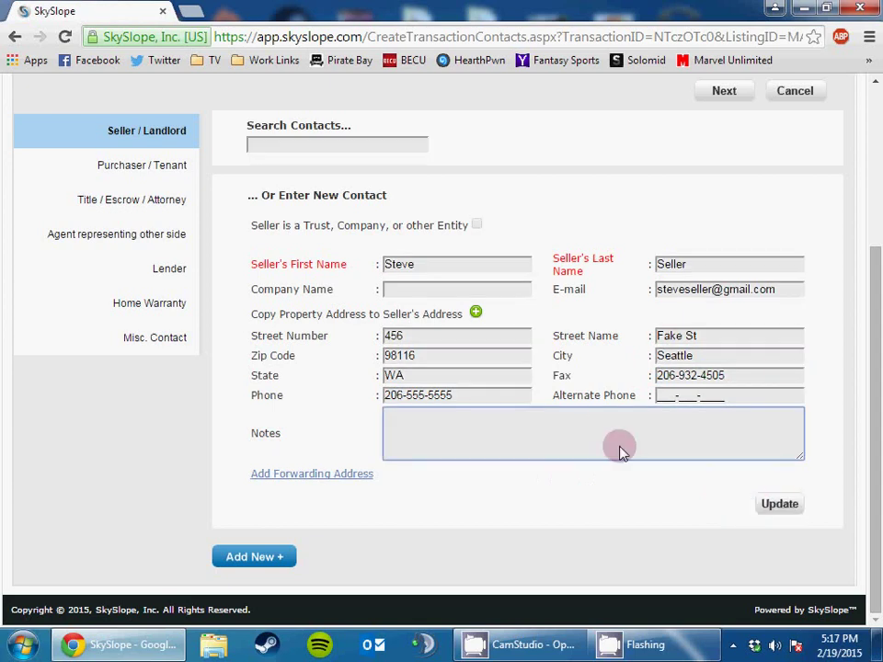
# - Review the contact details entered for the transaction's purchaser
pyautogui.scroll(2, 617, 450)
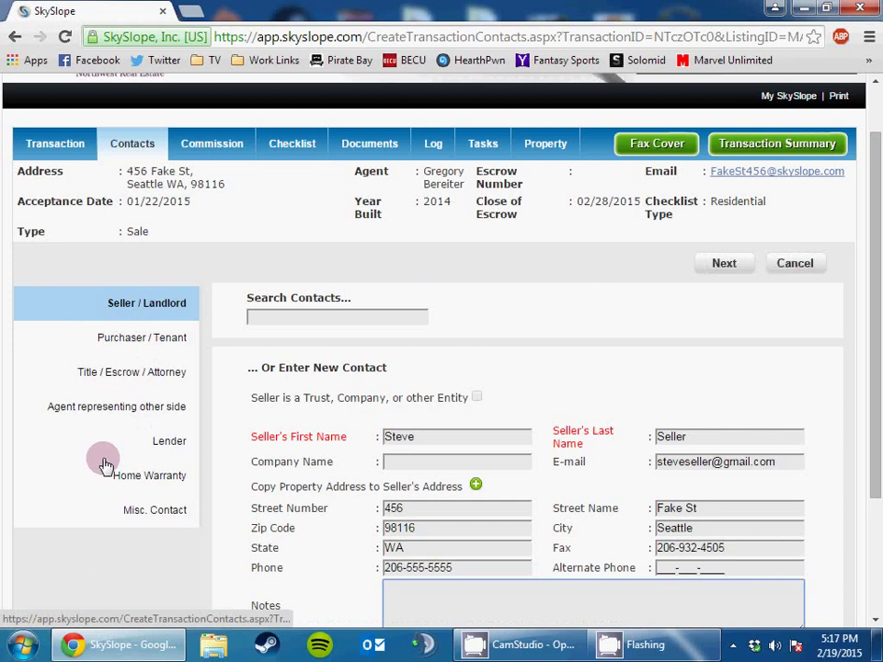
pyautogui.click(111, 345)
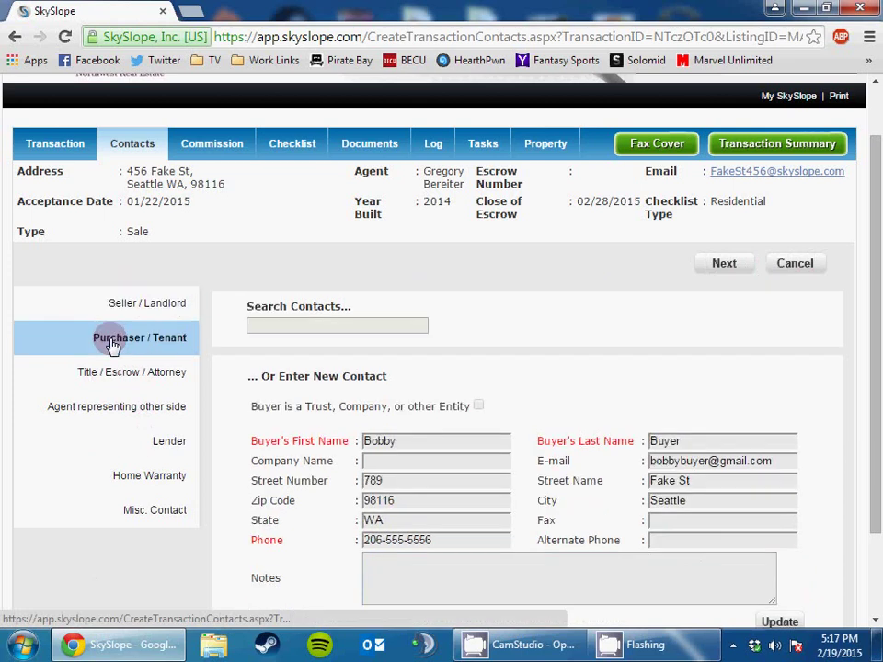
pyautogui.scroll(-2, 112, 345)
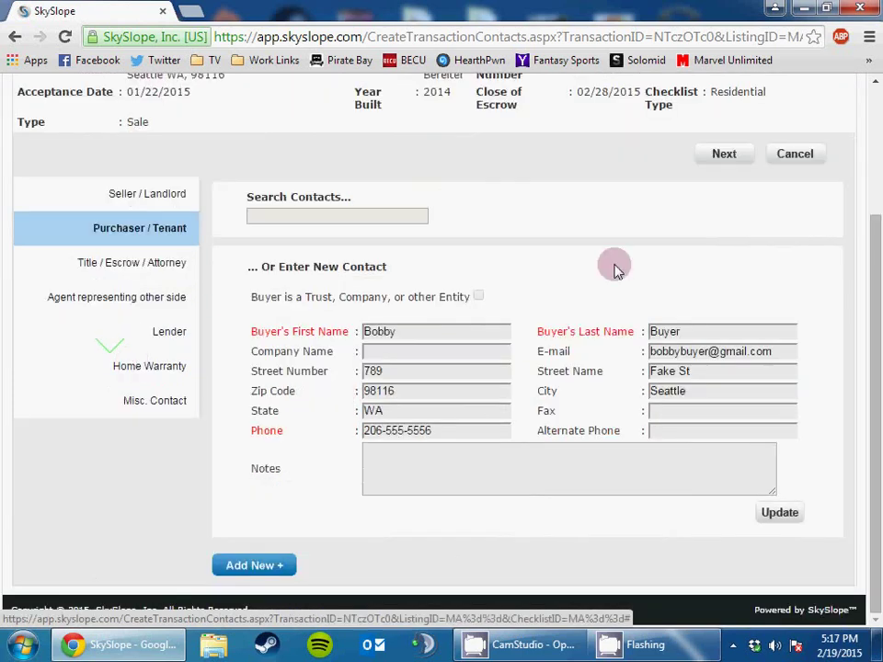
# - Examine the title company and escrow company contacts, including their closing officers and company details
pyautogui.click(166, 272)
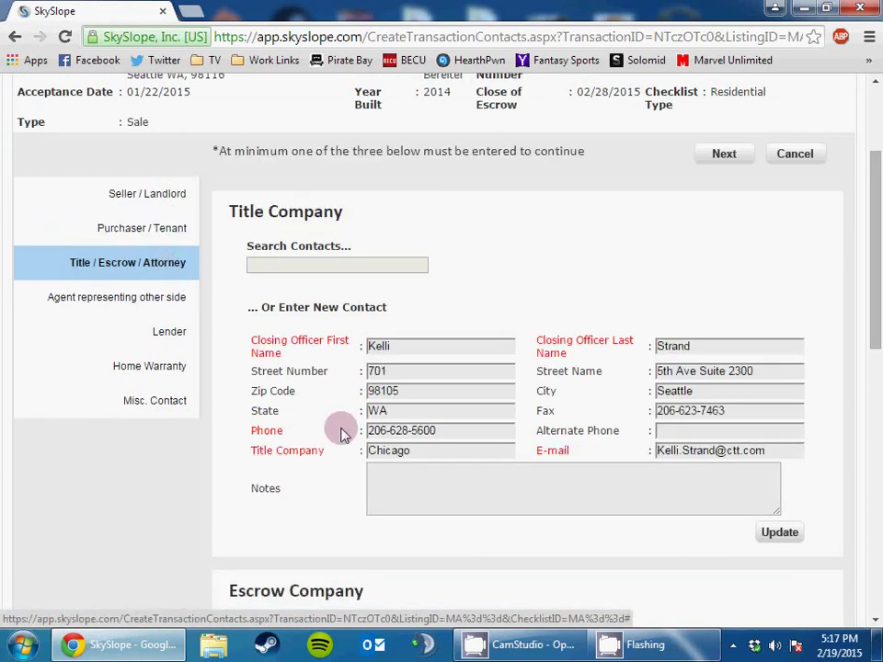
pyautogui.scroll(-8, 340, 433)
pyautogui.scroll(2, 341, 432)
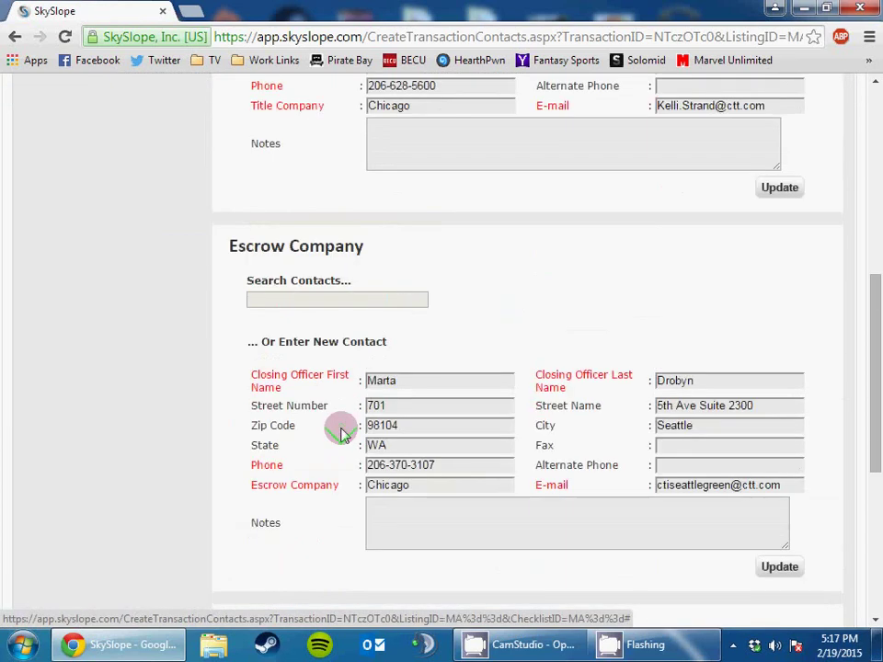
pyautogui.scroll(3, 341, 432)
pyautogui.scroll(1, 341, 428)
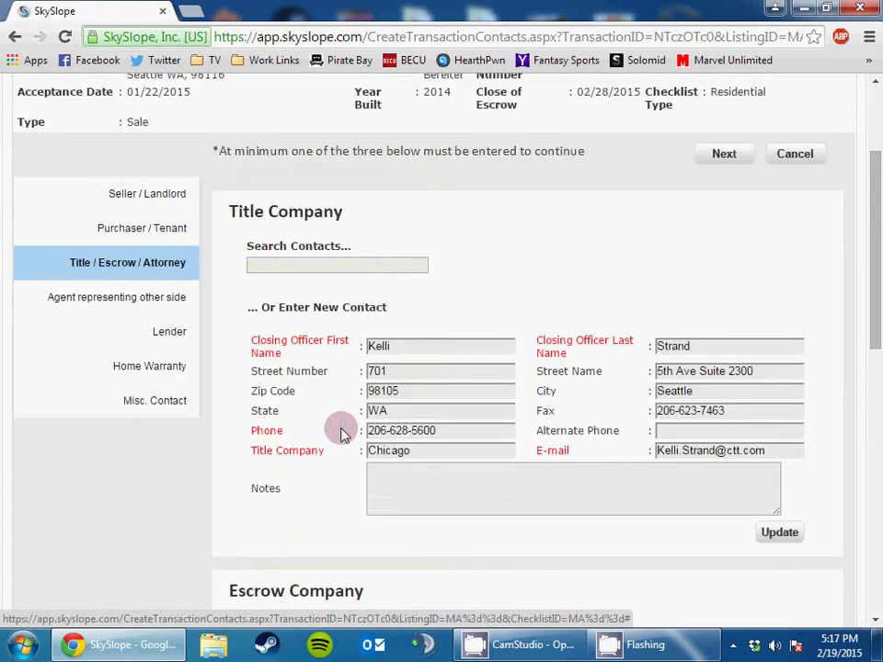
pyautogui.scroll(-3, 342, 428)
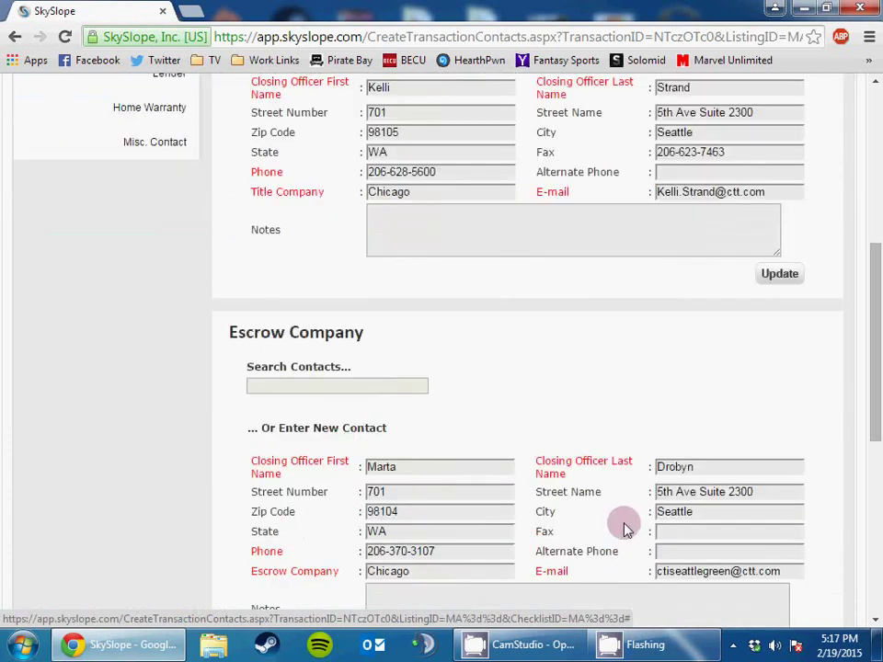
pyautogui.scroll(2, 518, 469)
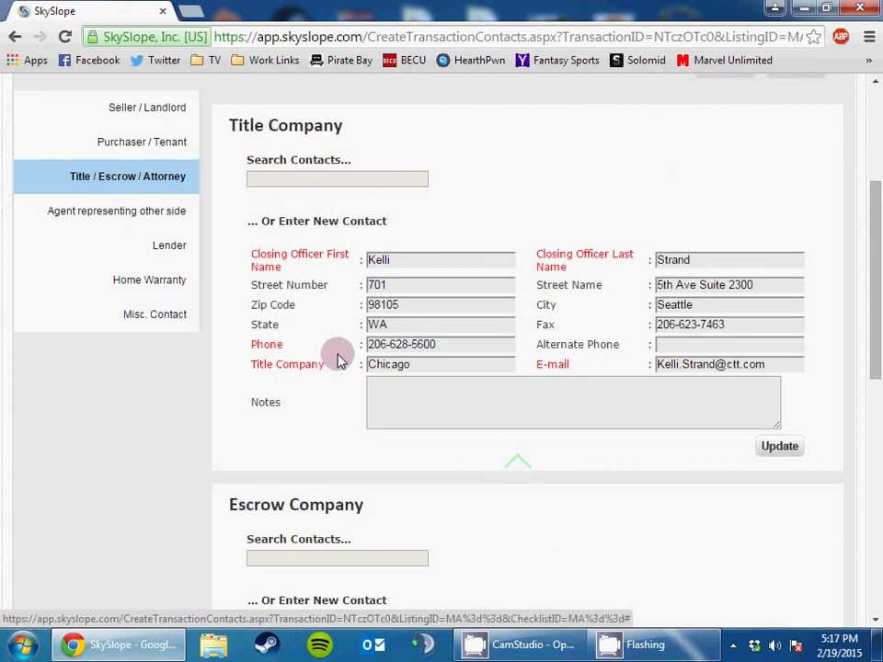
pyautogui.scroll(-3, 364, 481)
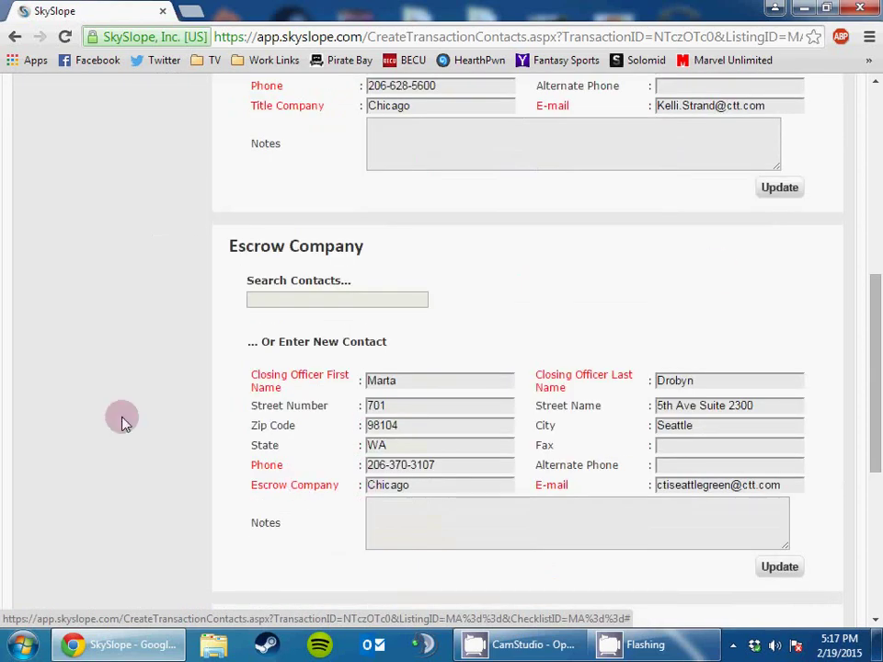
pyautogui.scroll(3, 264, 359)
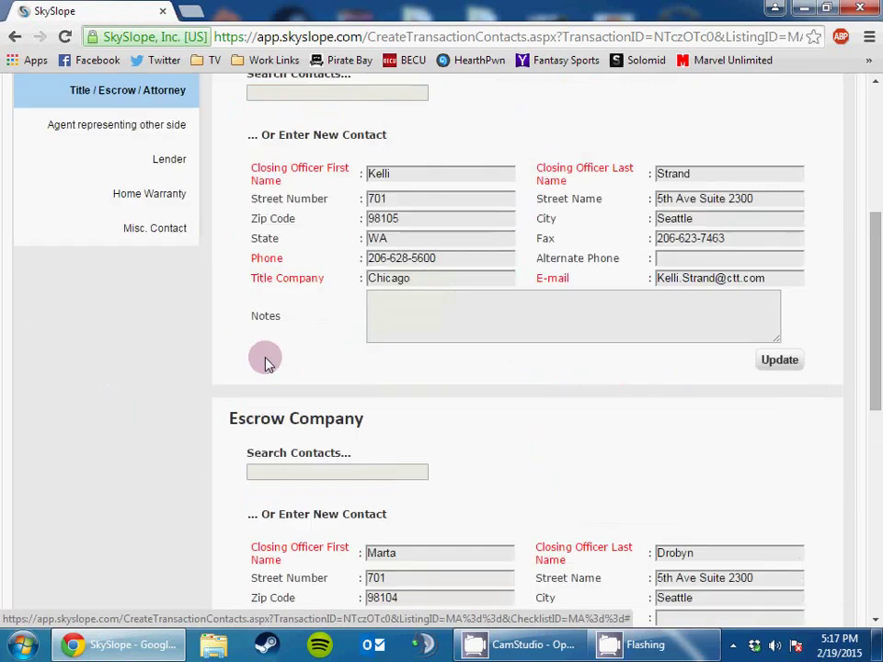
# - Review the contact details of the agent representing the other side and of the lender
pyautogui.click(177, 208)
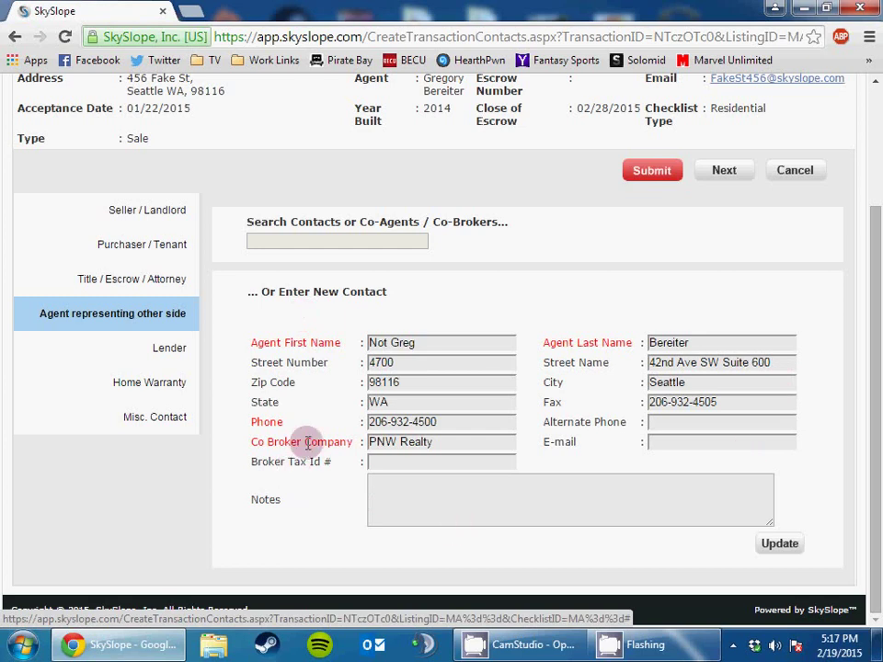
pyautogui.click(144, 352)
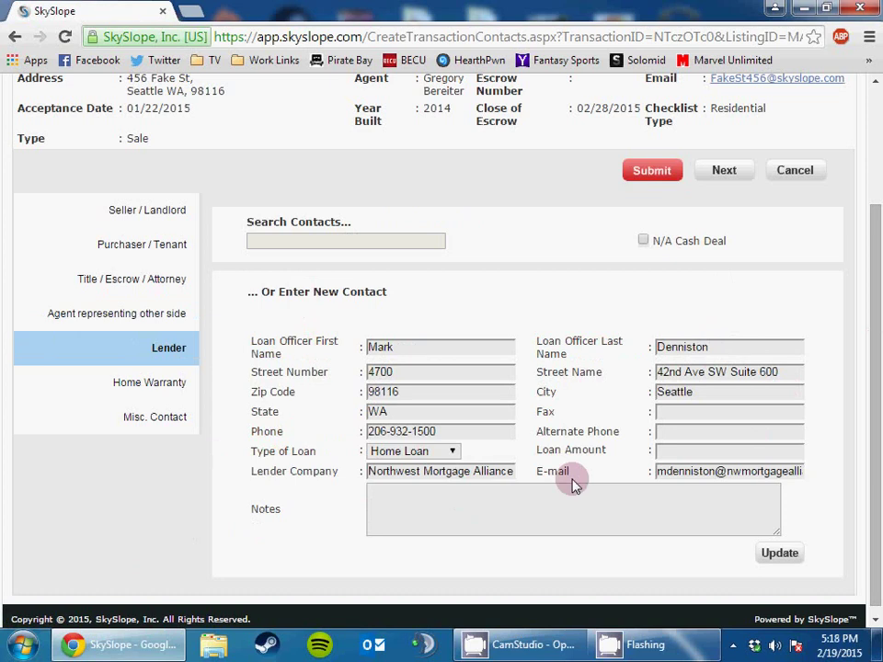
pyautogui.click(140, 314)
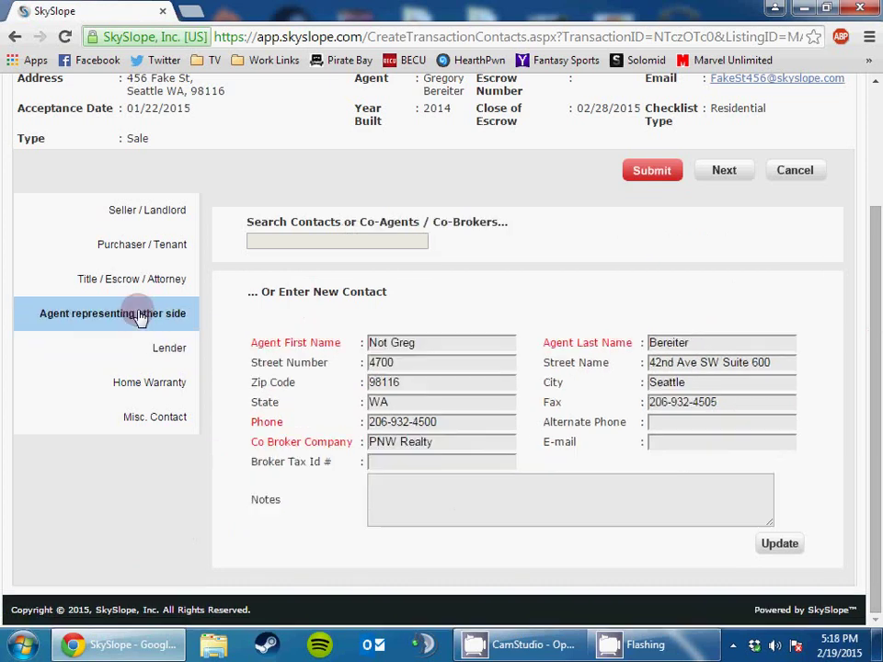
pyautogui.click(161, 361)
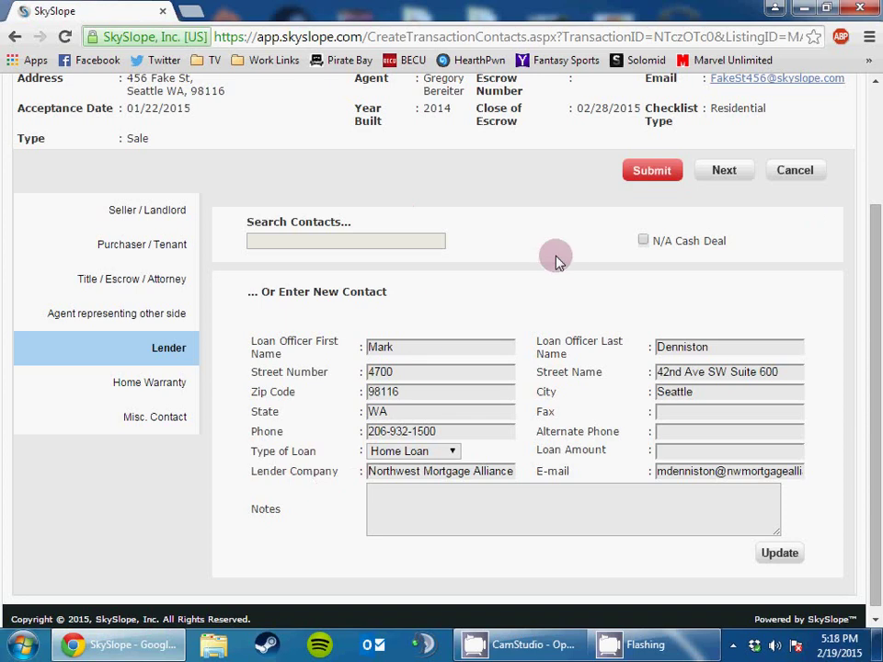
# - Check the home warranty and miscellaneous contact sections, and return to the lender's details
pyautogui.scroll(3, 557, 260)
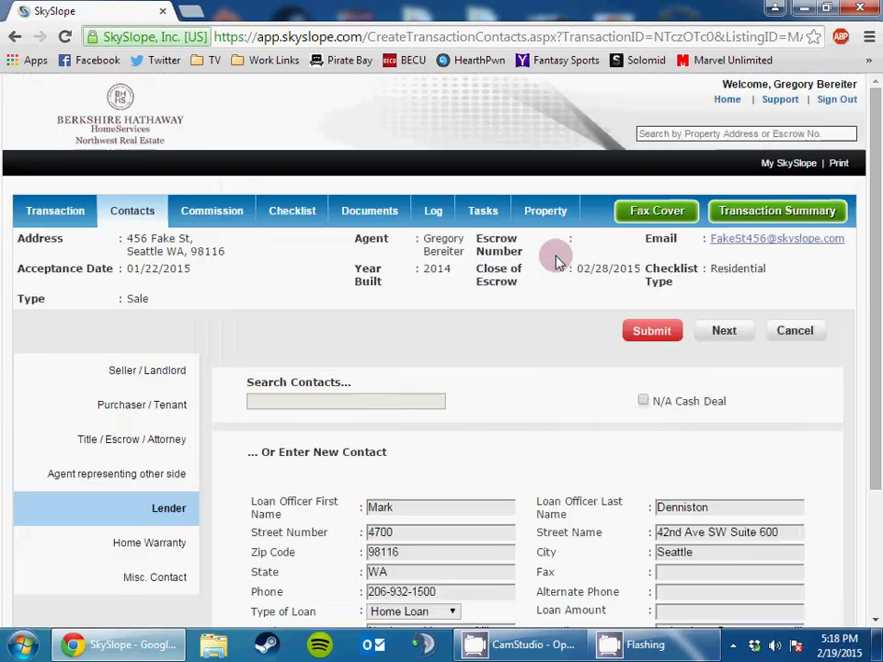
pyautogui.click(171, 552)
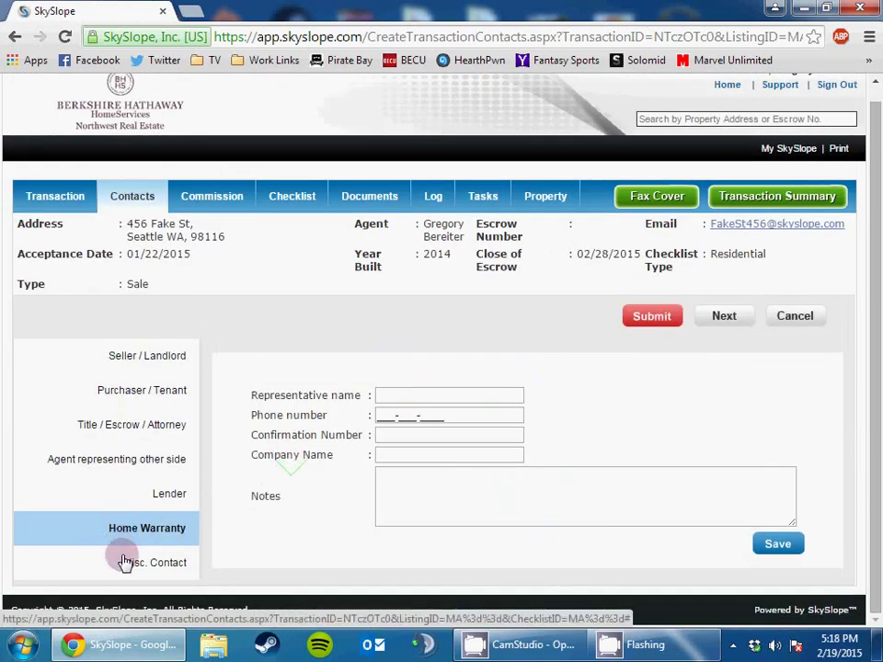
pyautogui.click(124, 562)
pyautogui.click(162, 493)
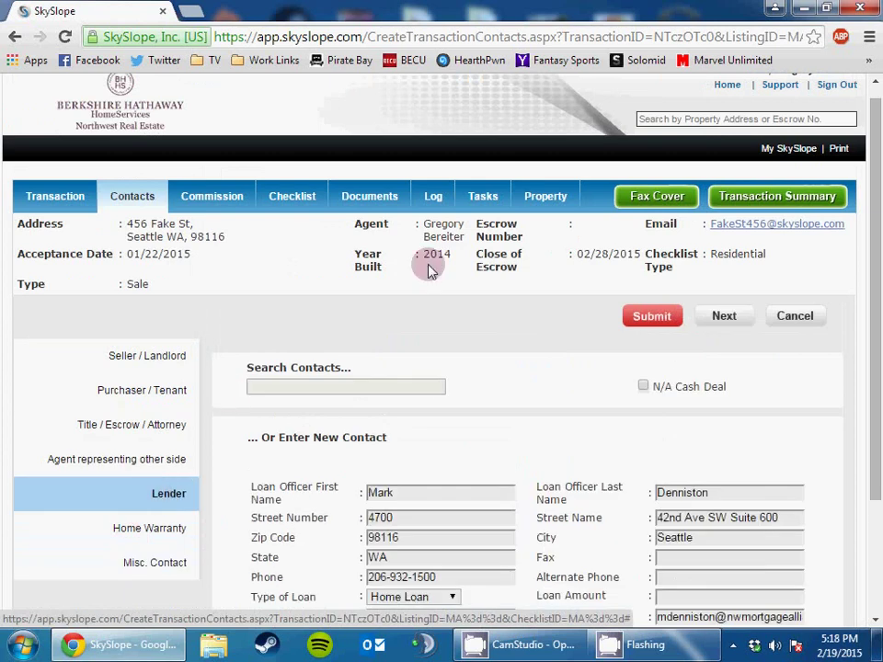
# - Examine the transaction's commission information, including sale price, sale commission, referral and deposit fields, and the payee table
pyautogui.click(211, 204)
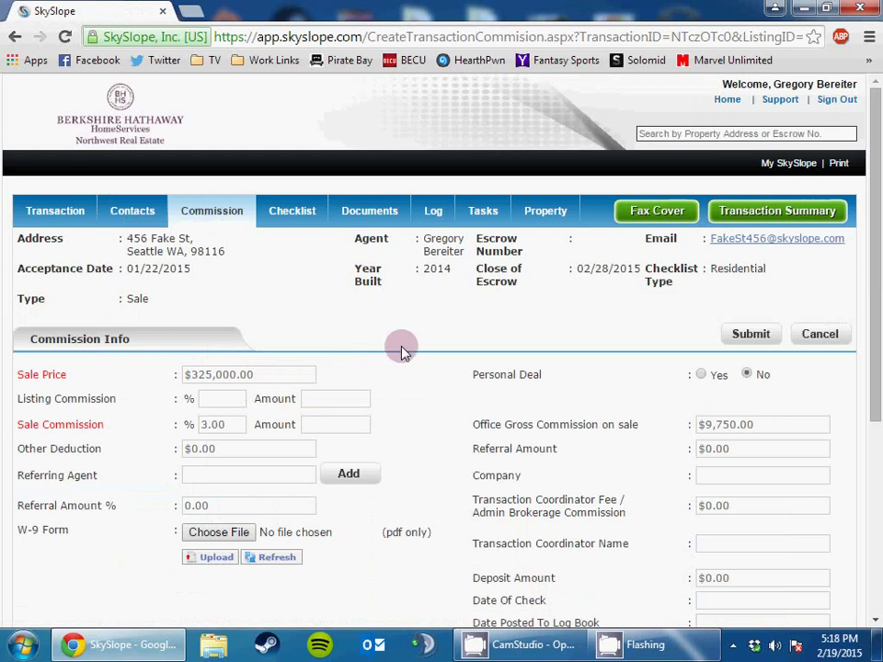
pyautogui.scroll(-3, 401, 351)
pyautogui.scroll(3, 401, 351)
pyautogui.scroll(-1, 401, 352)
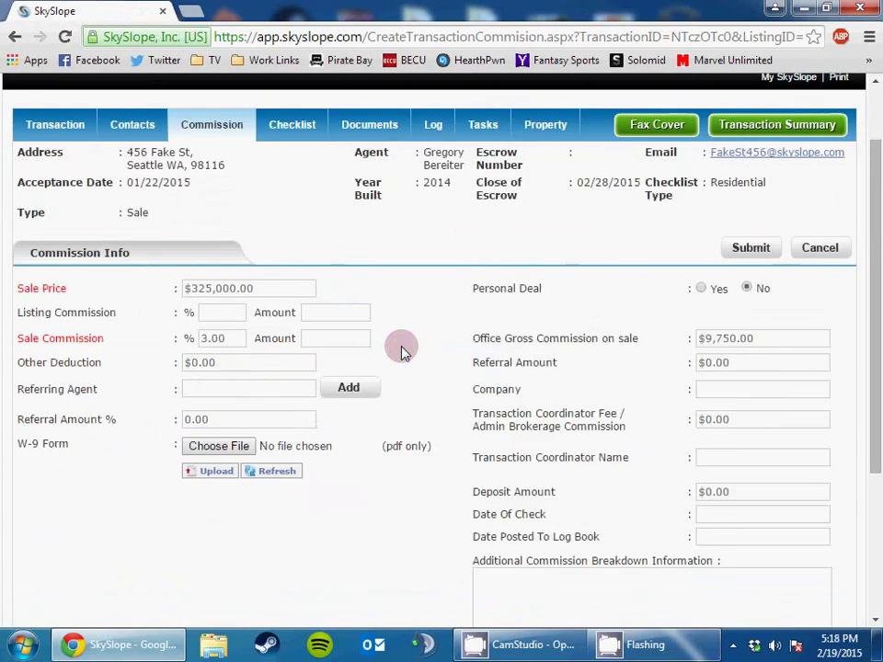
pyautogui.scroll(-1, 401, 351)
pyautogui.scroll(1, 401, 351)
pyautogui.scroll(-2, 402, 352)
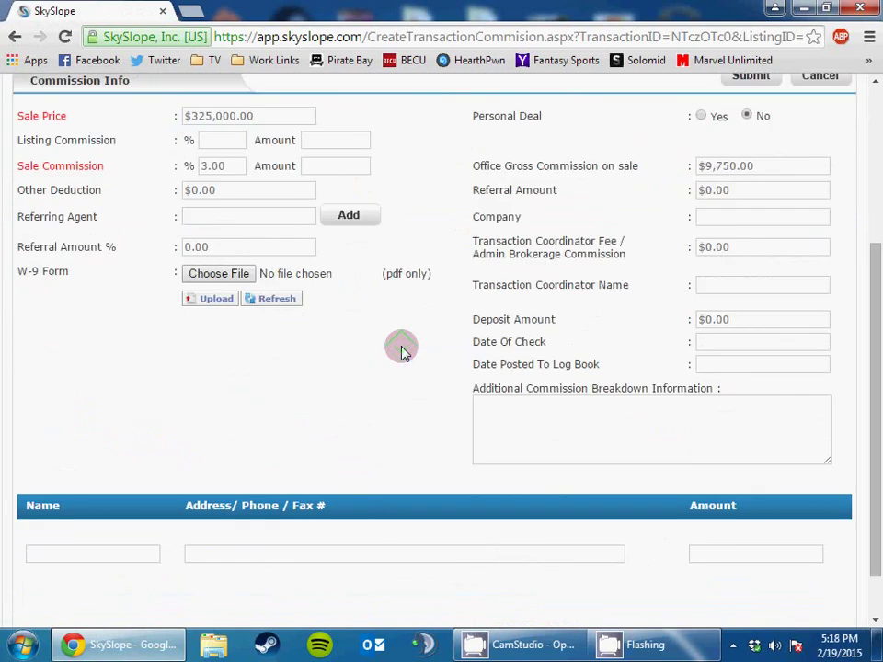
pyautogui.scroll(2, 401, 351)
pyautogui.scroll(-1, 401, 351)
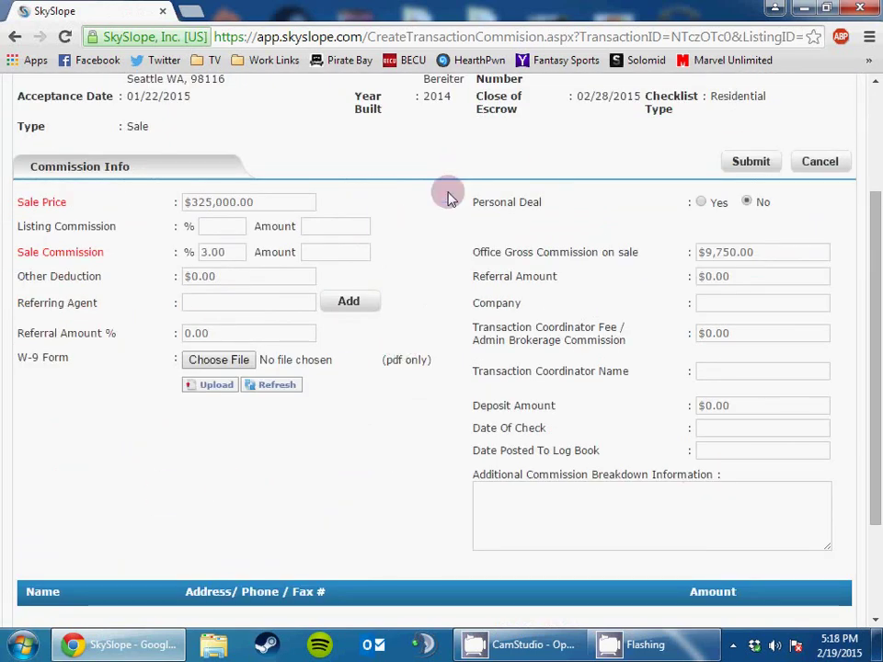
pyautogui.scroll(2, 414, 250)
pyautogui.scroll(-3, 410, 247)
pyautogui.scroll(1, 411, 253)
pyautogui.scroll(-1, 412, 250)
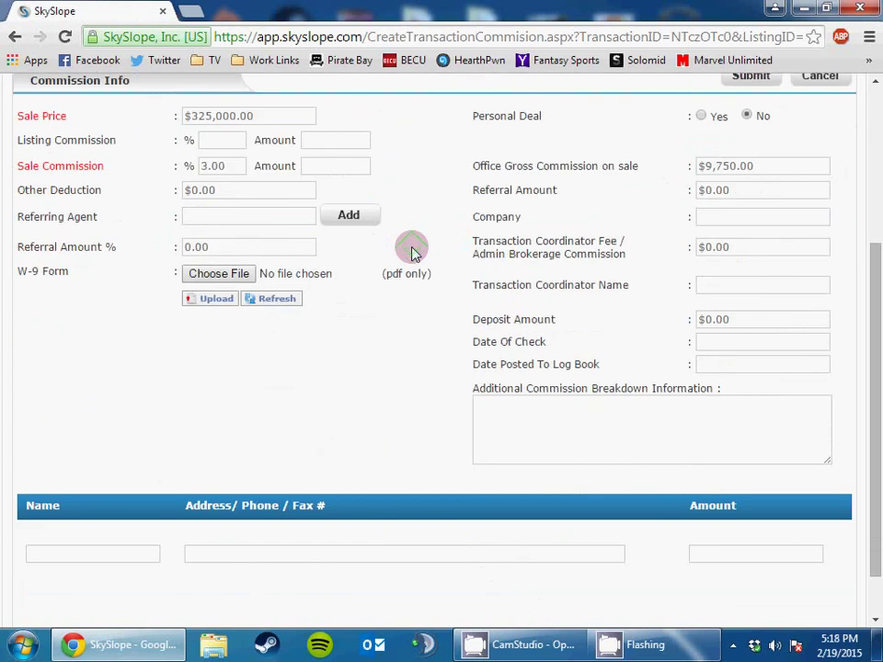
# - Recheck the commission form, covering the listing and sale commission, referring agent, referral amount and W-9 form fields
pyautogui.scroll(3, 410, 246)
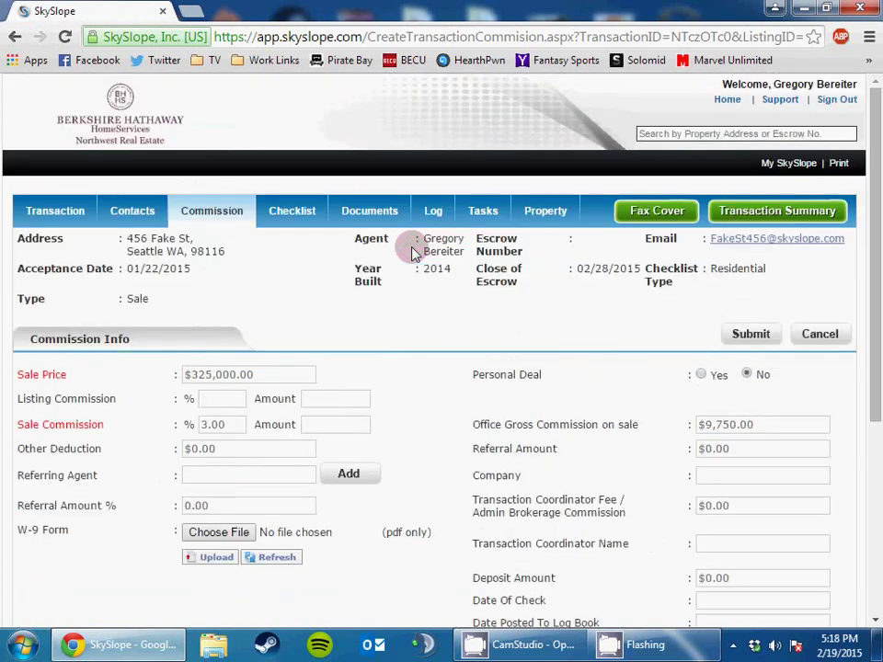
pyautogui.scroll(-2, 410, 246)
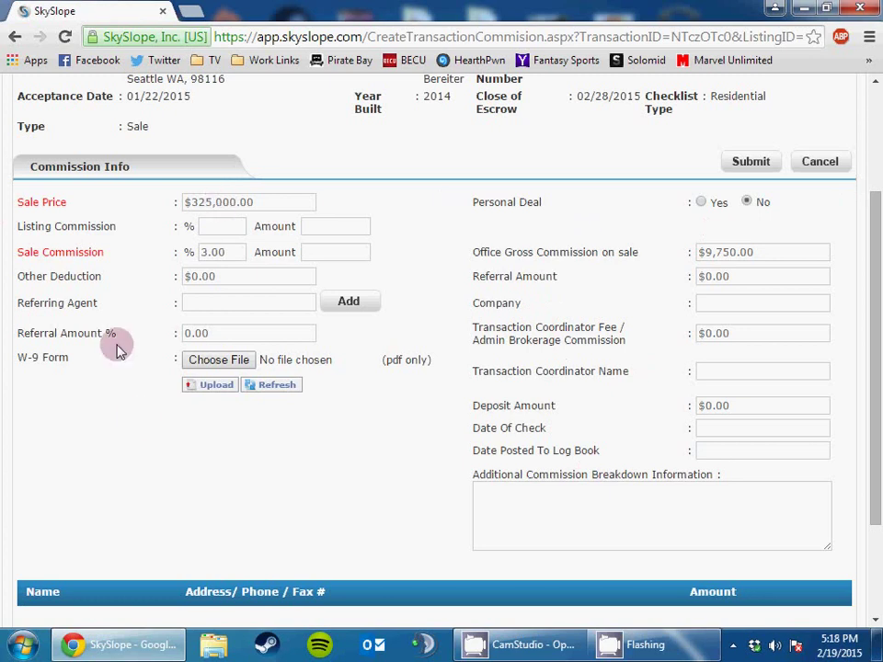
pyautogui.scroll(2, 138, 416)
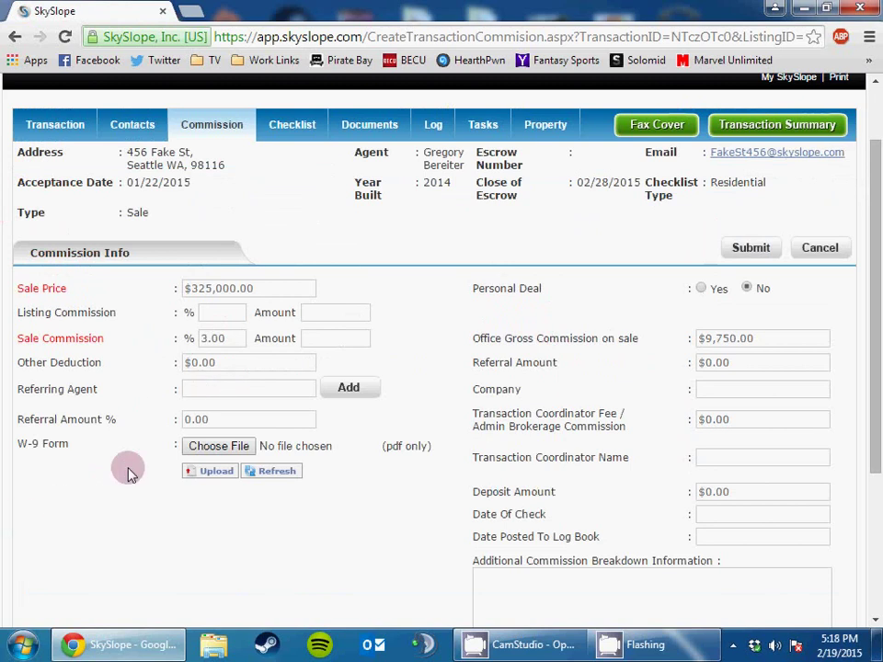
pyautogui.scroll(-3, 127, 471)
pyautogui.scroll(3, 127, 470)
pyautogui.scroll(-3, 127, 471)
pyautogui.scroll(4, 127, 472)
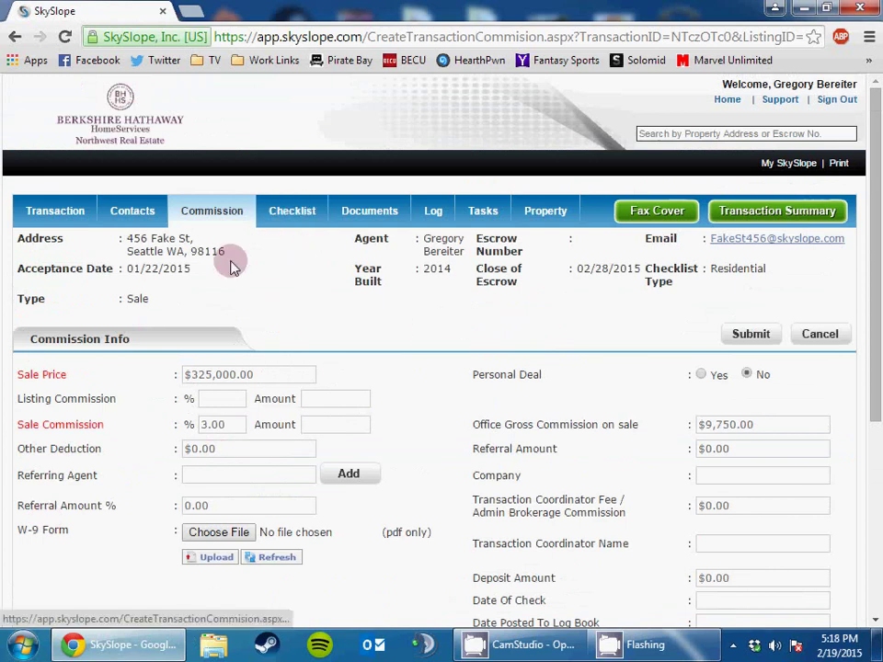
pyautogui.scroll(-2, 231, 263)
pyautogui.scroll(2, 231, 262)
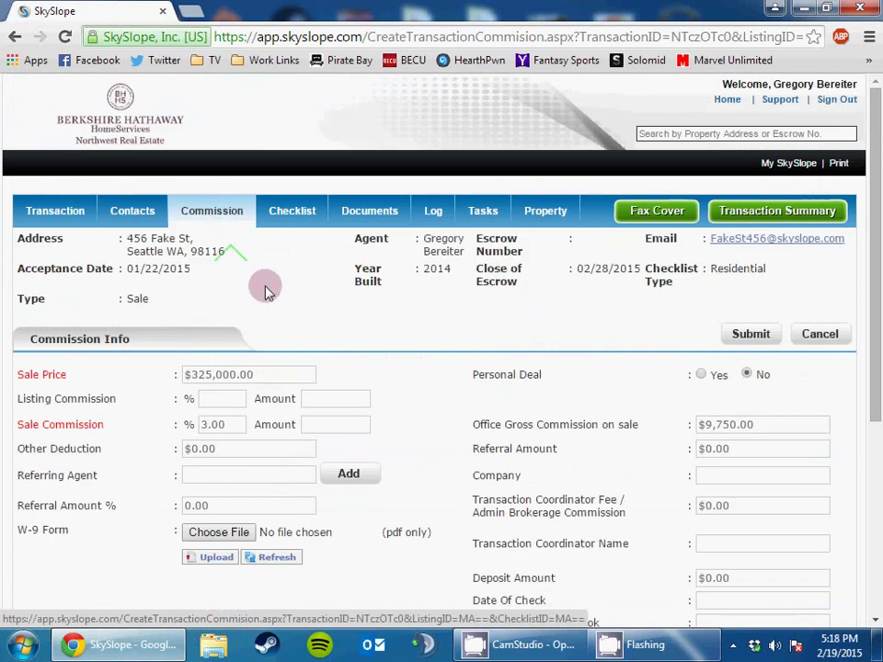
# - Open the transaction's checklist and review the status of its sales documents, from the Coversheet down to the addenda
pyautogui.click(295, 222)
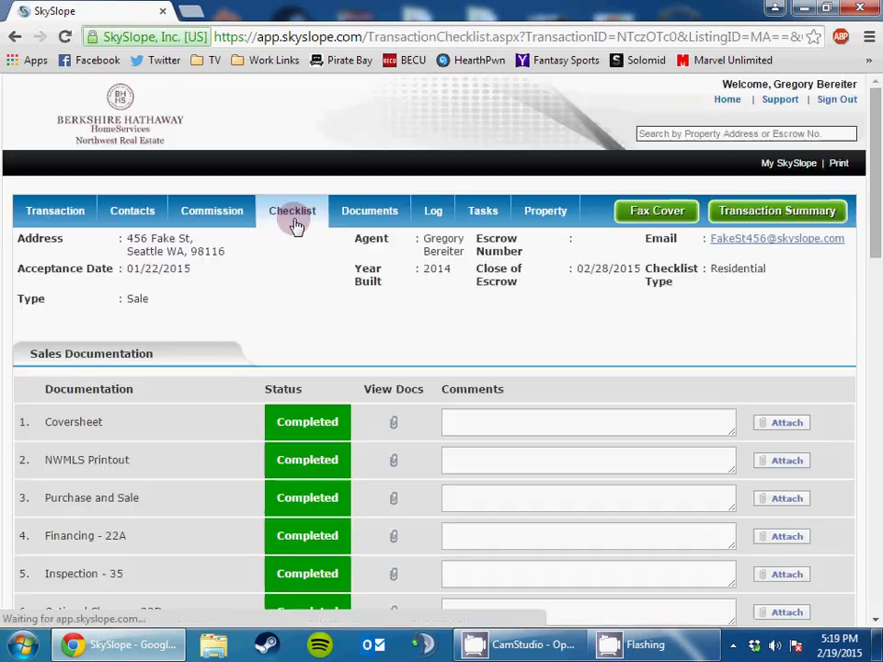
pyautogui.scroll(-3, 273, 268)
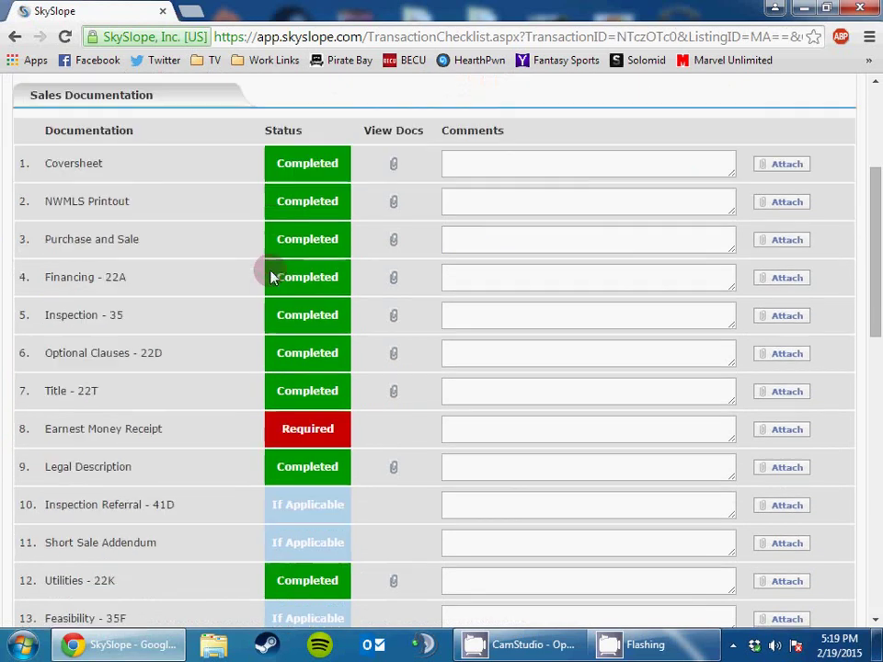
pyautogui.scroll(-4, 272, 278)
pyautogui.scroll(5, 272, 278)
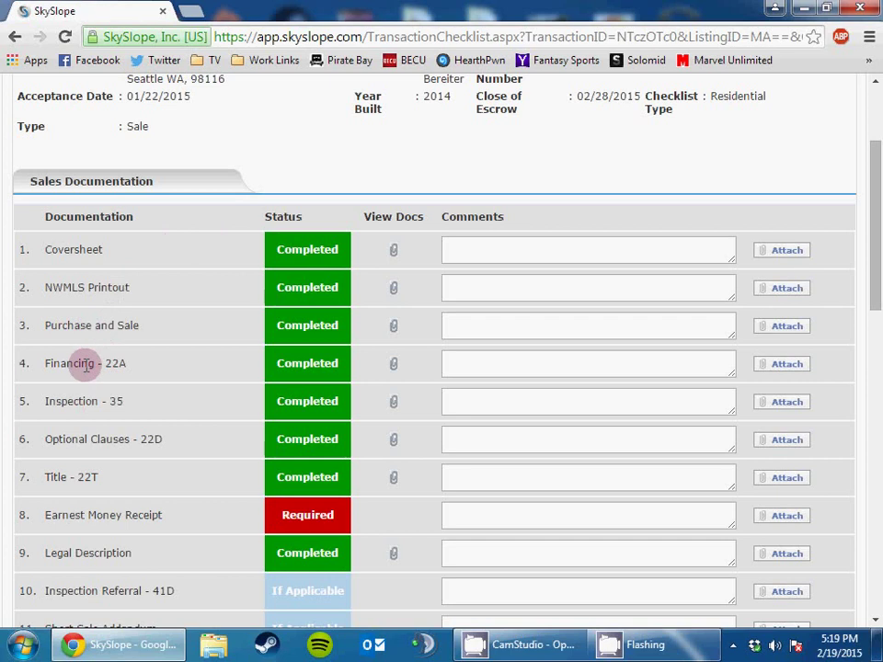
pyautogui.scroll(-2, 69, 502)
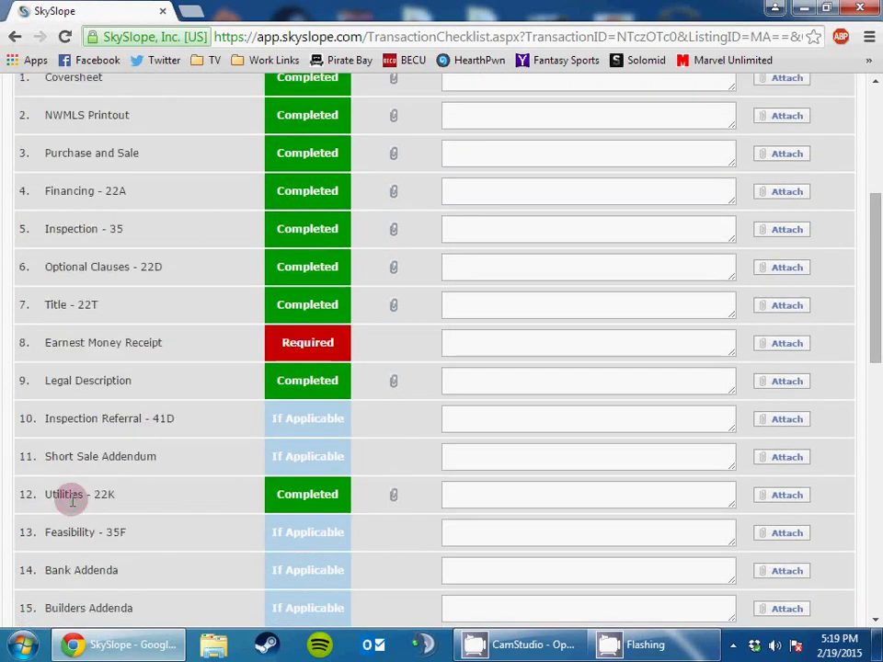
pyautogui.scroll(3, 66, 503)
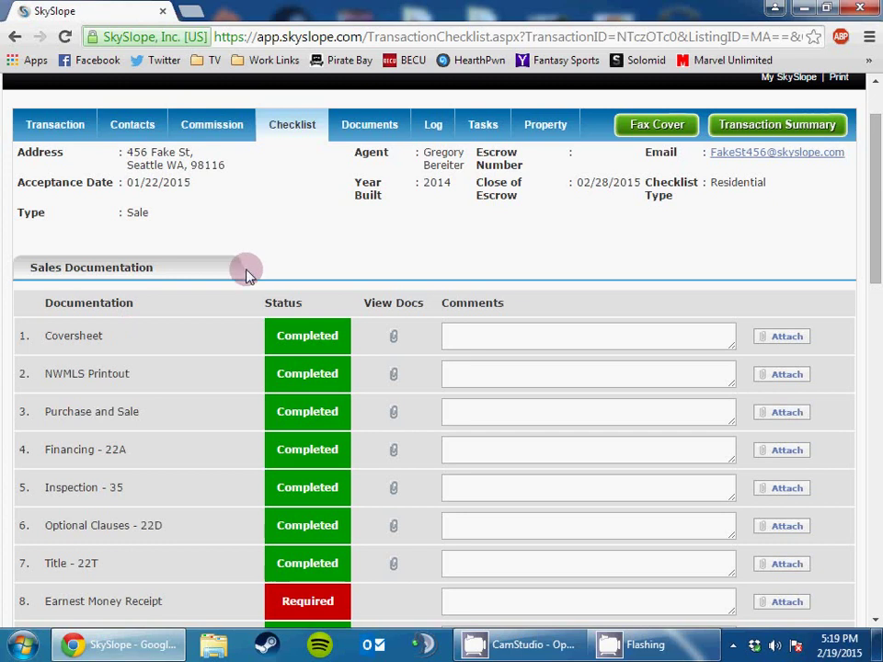
# - Look through the full list of sales documentation down to 22SS - Short Sale Addendum and return to the first items
pyautogui.scroll(-1, 246, 273)
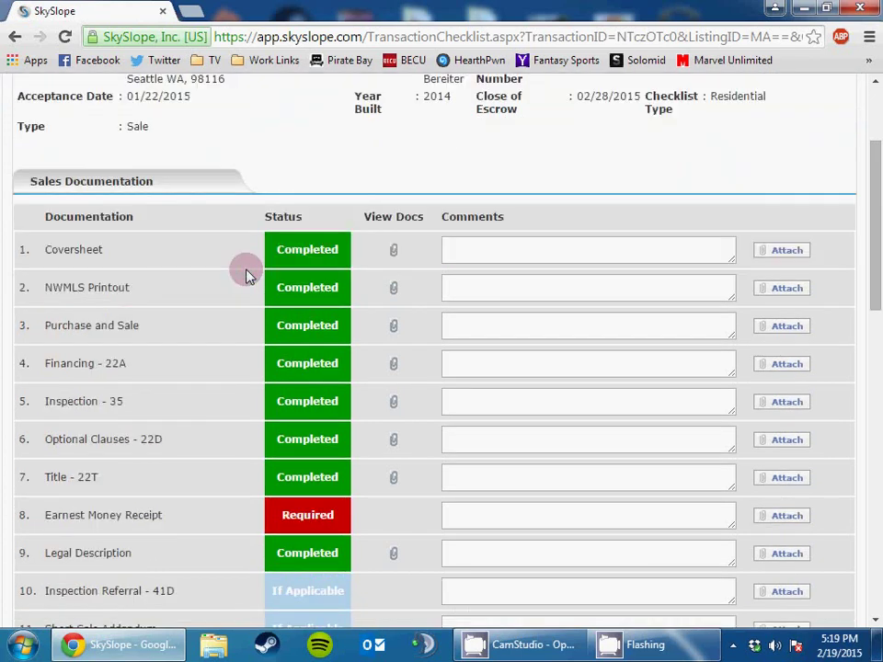
pyautogui.scroll(-2, 247, 272)
pyautogui.scroll(1, 246, 273)
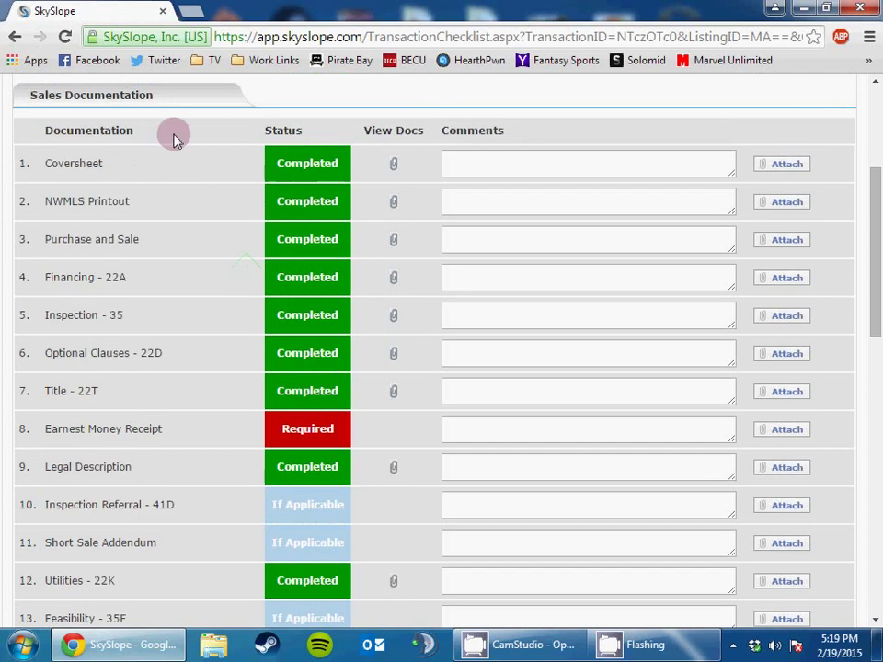
pyautogui.scroll(-3, 166, 447)
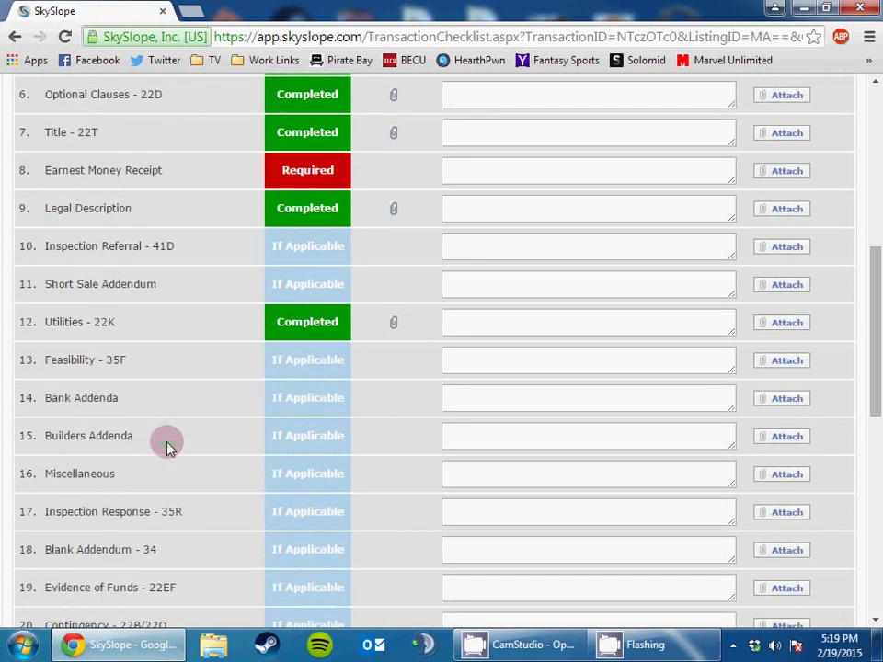
pyautogui.scroll(-7, 167, 446)
pyautogui.scroll(4, 166, 446)
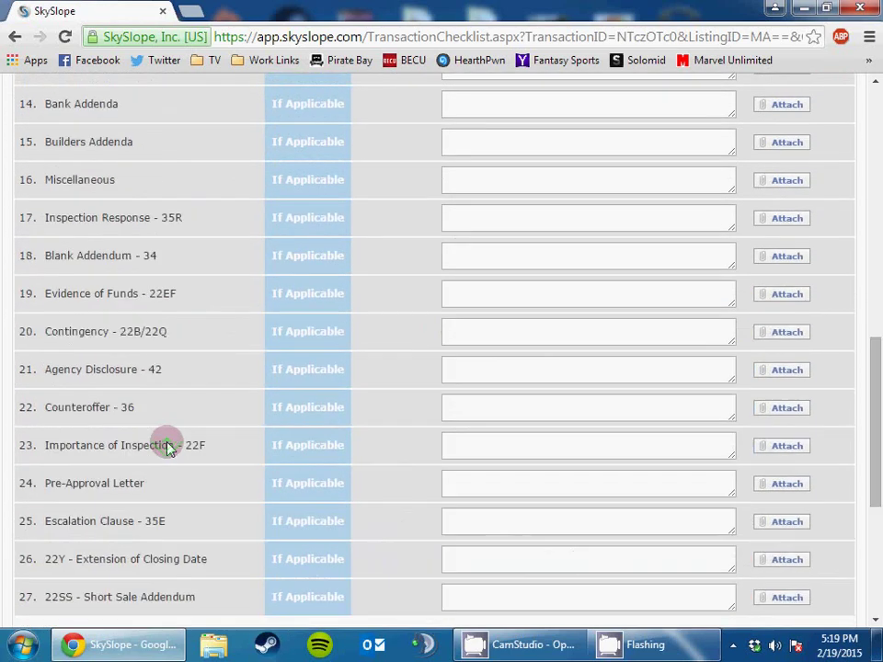
pyautogui.scroll(10, 167, 447)
pyautogui.scroll(-1, 170, 416)
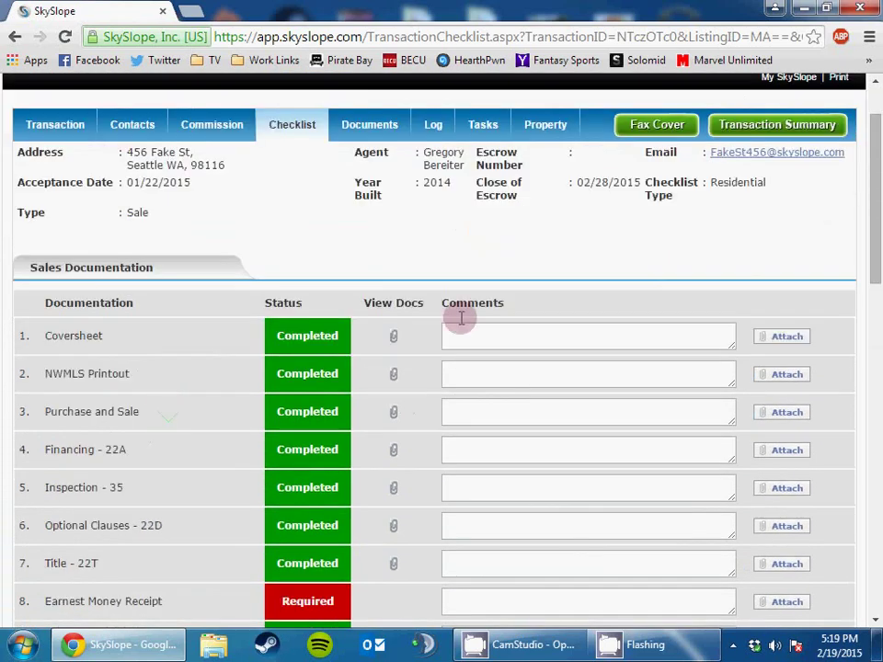
# - View the document attached to the Coversheet item, read it at full size, and close it
pyautogui.click(393, 338)
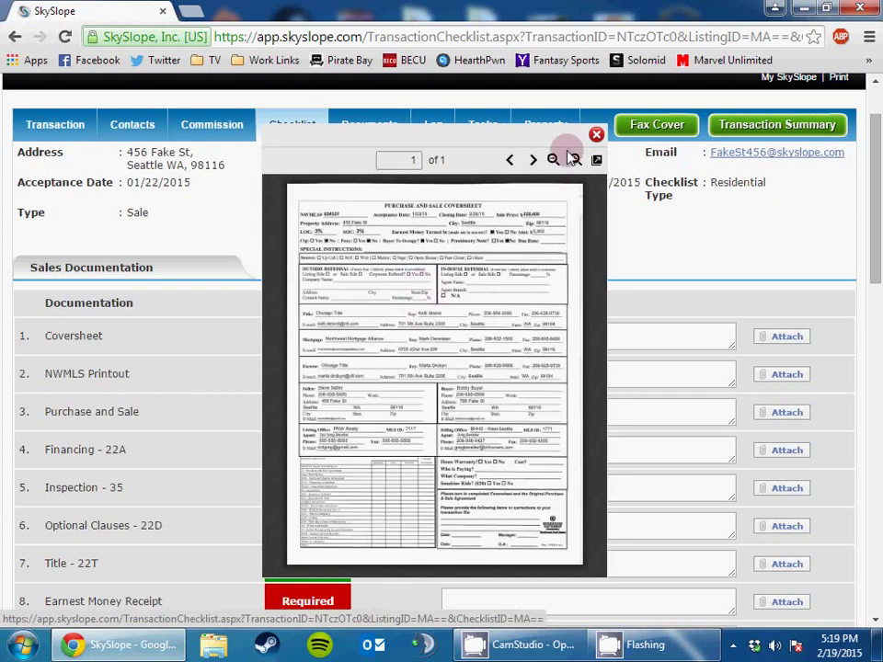
pyautogui.click(596, 136)
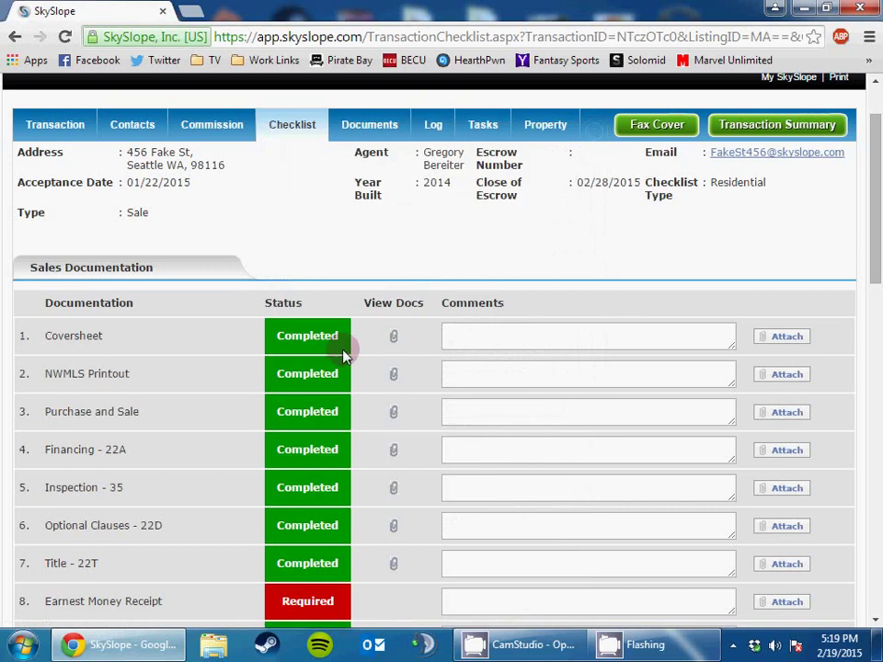
pyautogui.click(393, 336)
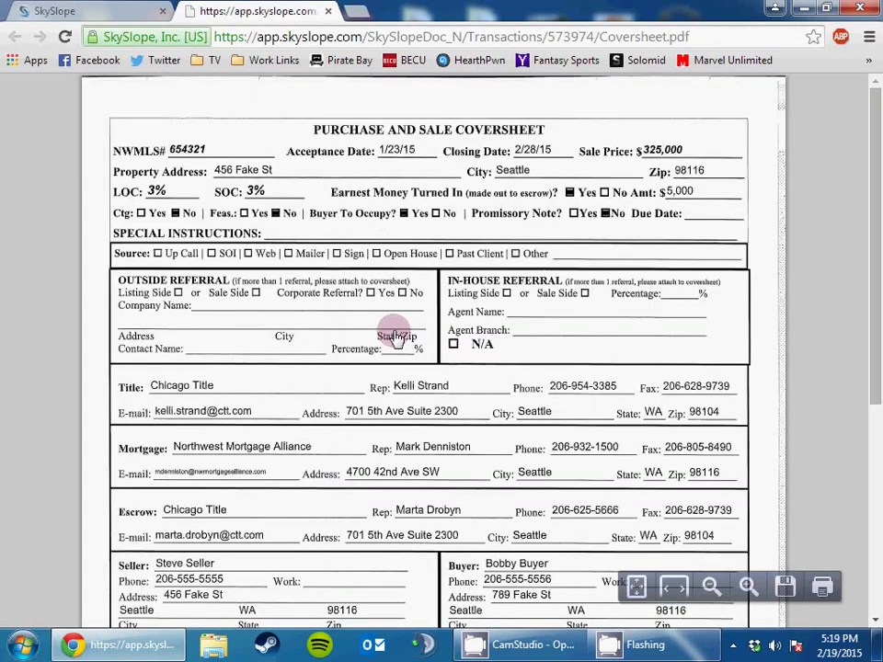
pyautogui.scroll(-4, 387, 384)
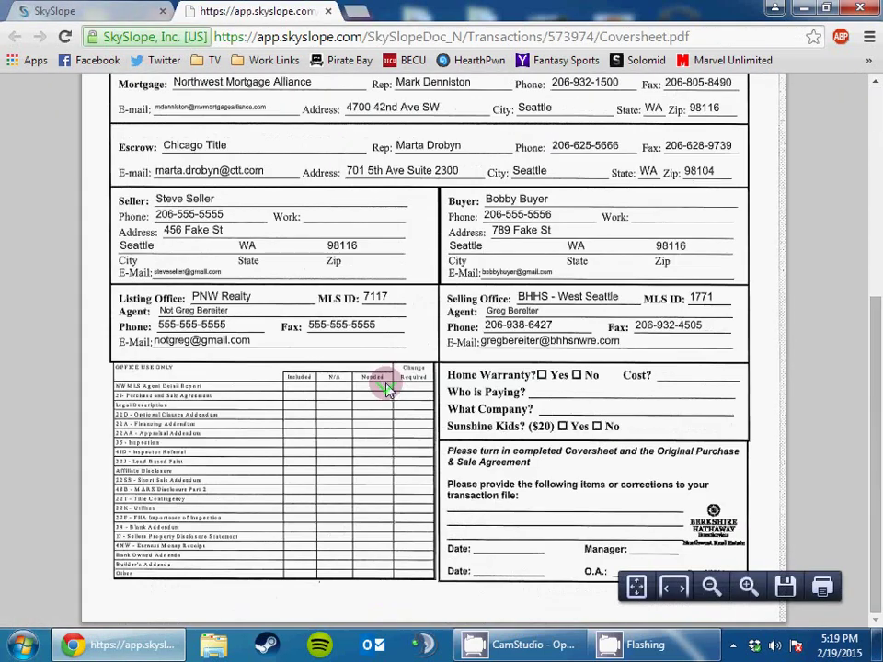
pyautogui.scroll(4, 388, 386)
pyautogui.click(329, 12)
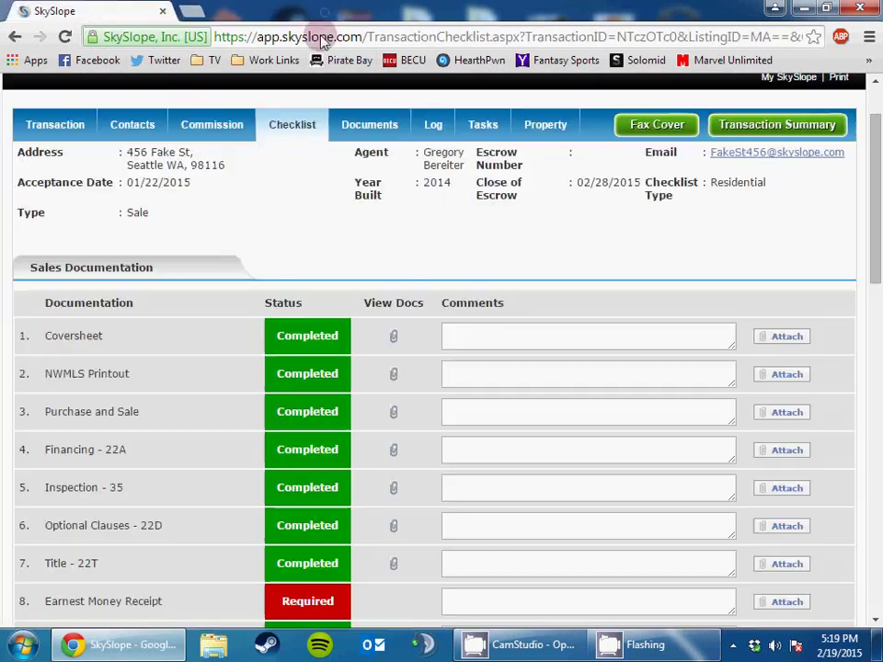
# - Scan the whole checklist again, comparing the sales document statuses with those in the disclosure documentation
pyautogui.scroll(-2, 243, 263)
pyautogui.scroll(-8, 243, 263)
pyautogui.scroll(3, 243, 262)
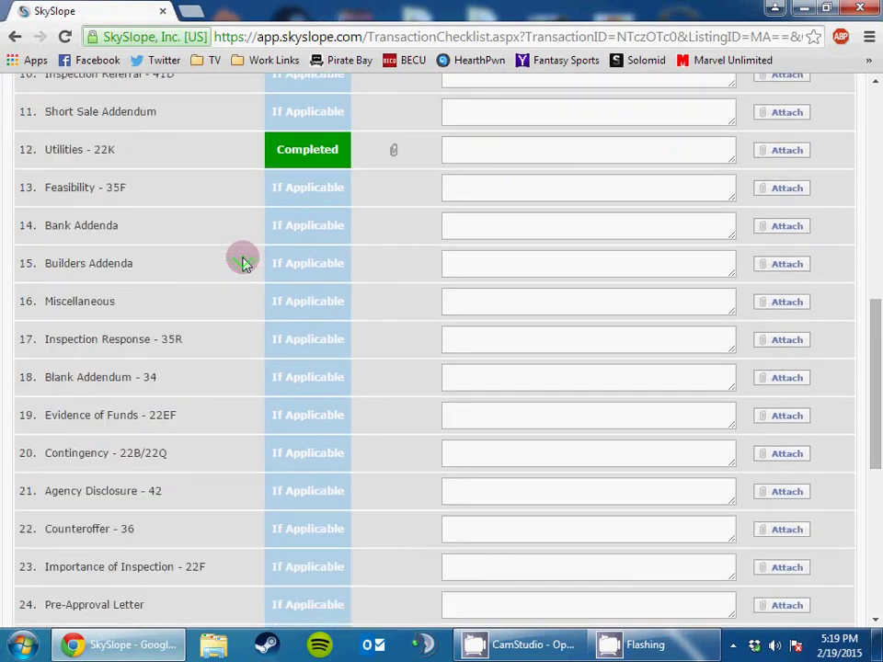
pyautogui.scroll(-5, 243, 262)
pyautogui.scroll(13, 243, 262)
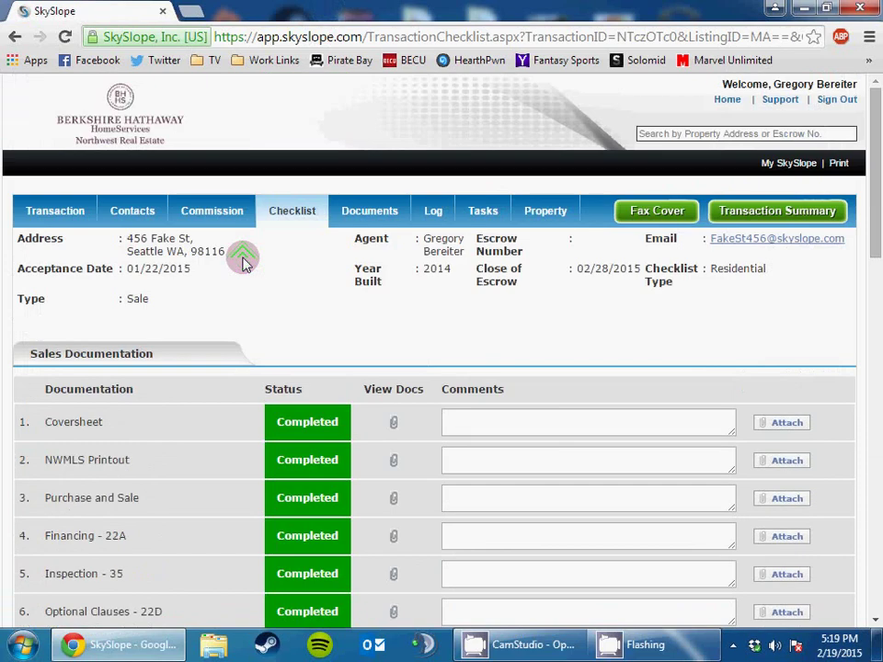
pyautogui.scroll(-2, 242, 257)
pyautogui.scroll(-8, 609, 263)
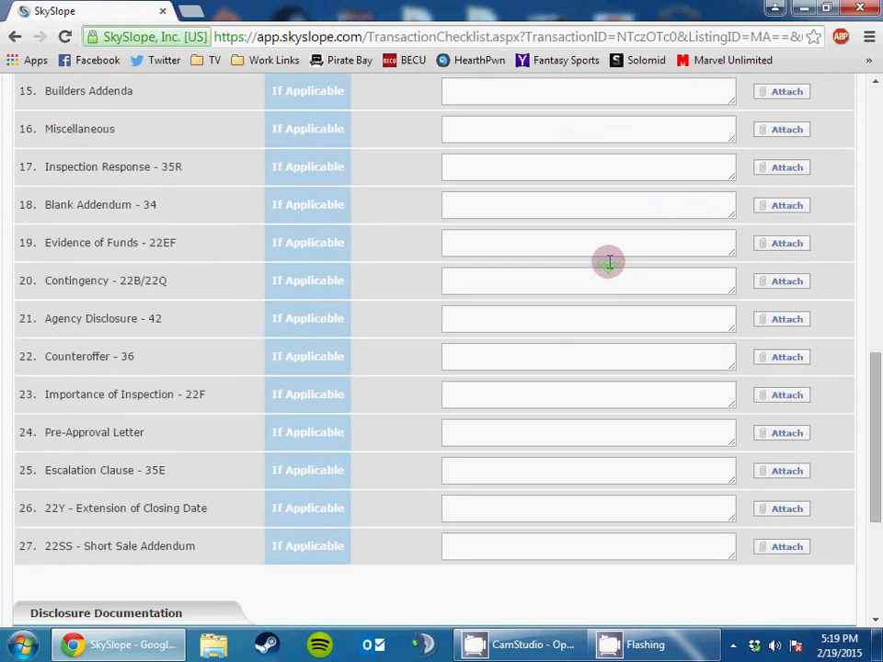
pyautogui.scroll(9, 609, 261)
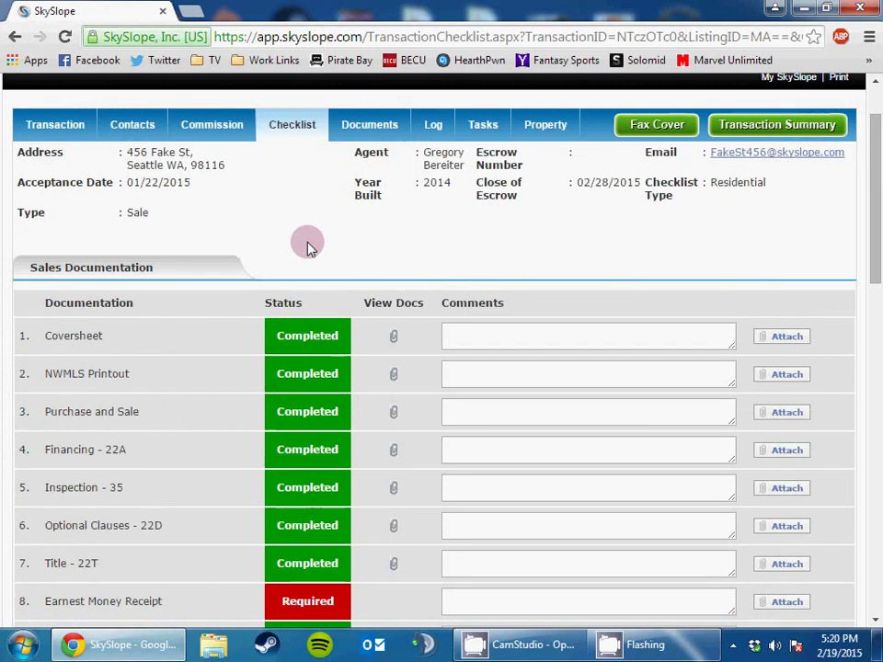
pyautogui.scroll(-4, 230, 423)
pyautogui.scroll(-8, 247, 443)
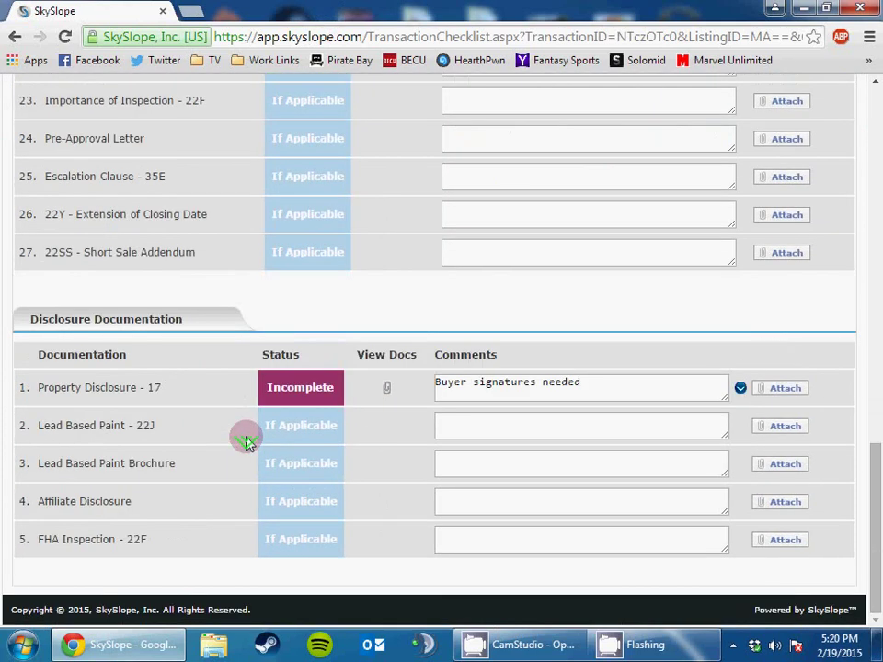
pyautogui.scroll(10, 246, 440)
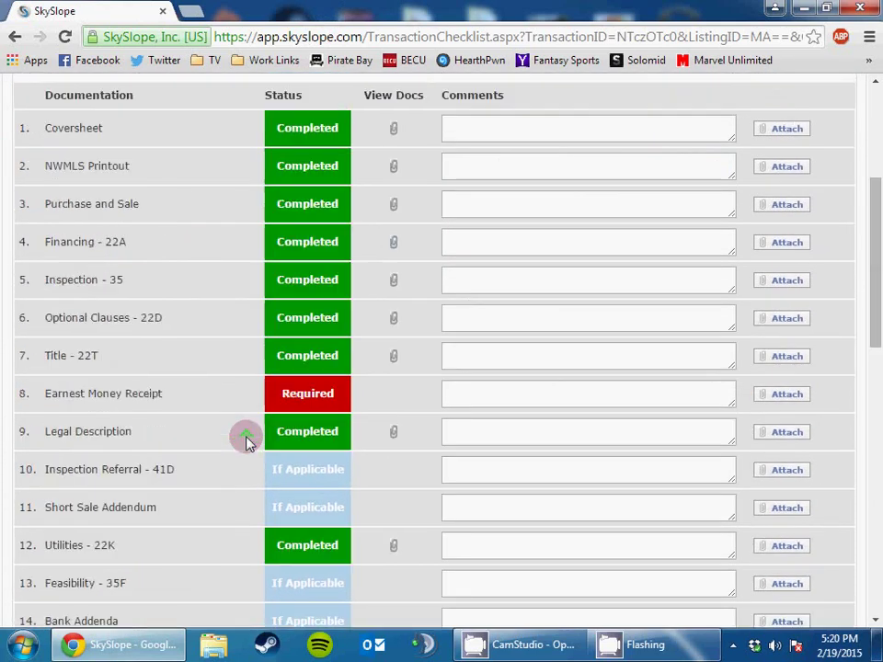
# - Open the Coversheet's comment for editing, and look down the comments as far as the disclosure documentation
pyautogui.click(569, 139)
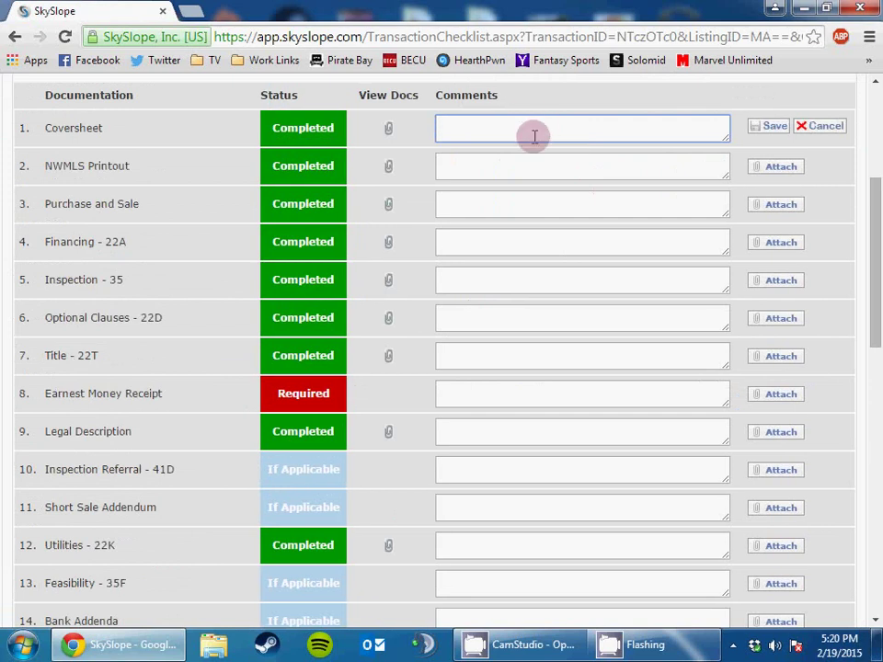
pyautogui.scroll(-4, 487, 341)
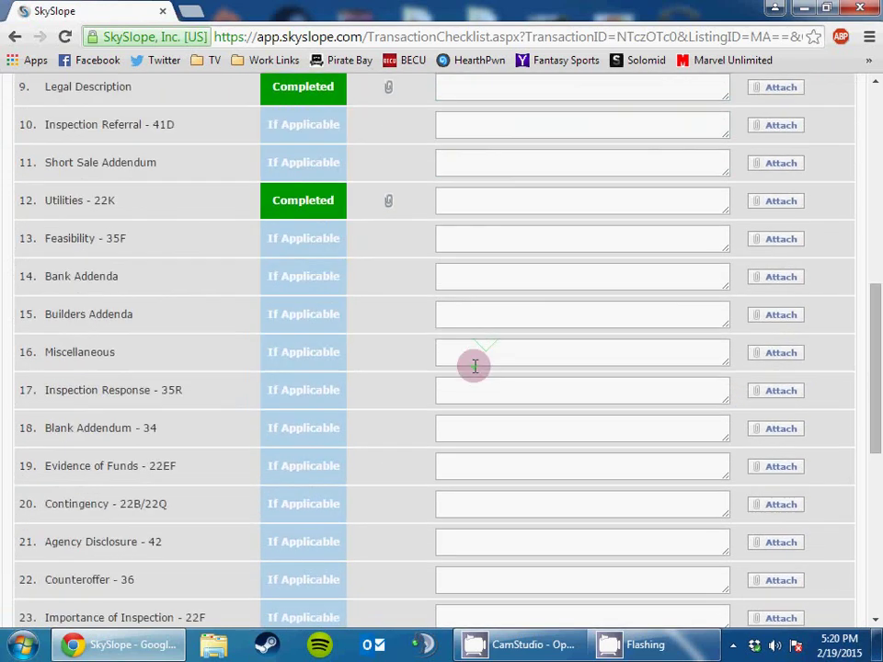
pyautogui.scroll(-6, 474, 366)
pyautogui.scroll(6, 473, 371)
pyautogui.scroll(-6, 473, 365)
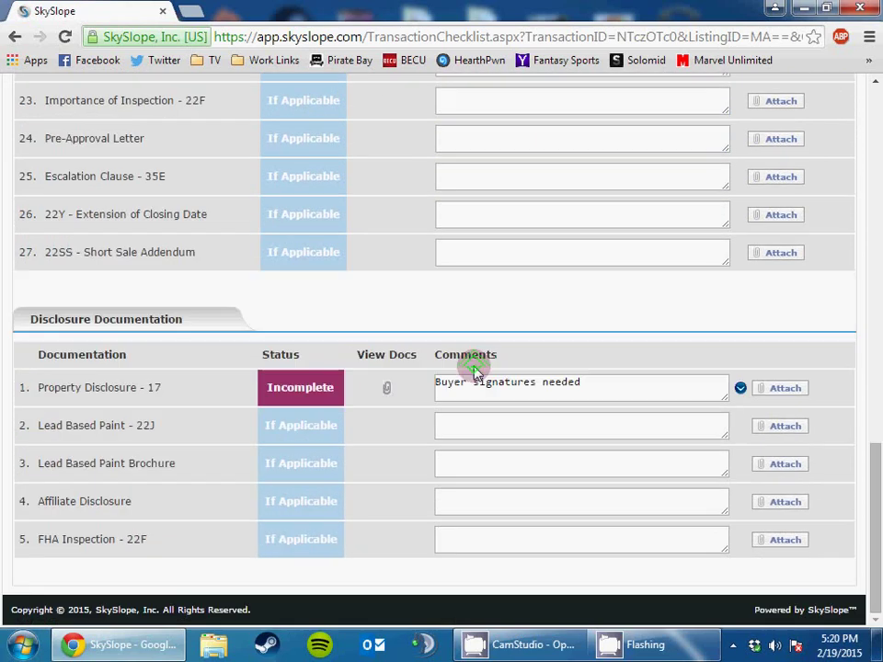
# - Try to clear the comment on the Property Disclosure - 17 item
pyautogui.click(493, 400)
pyautogui.hotkey('ctrl', 'a')
pyautogui.press('Delete')
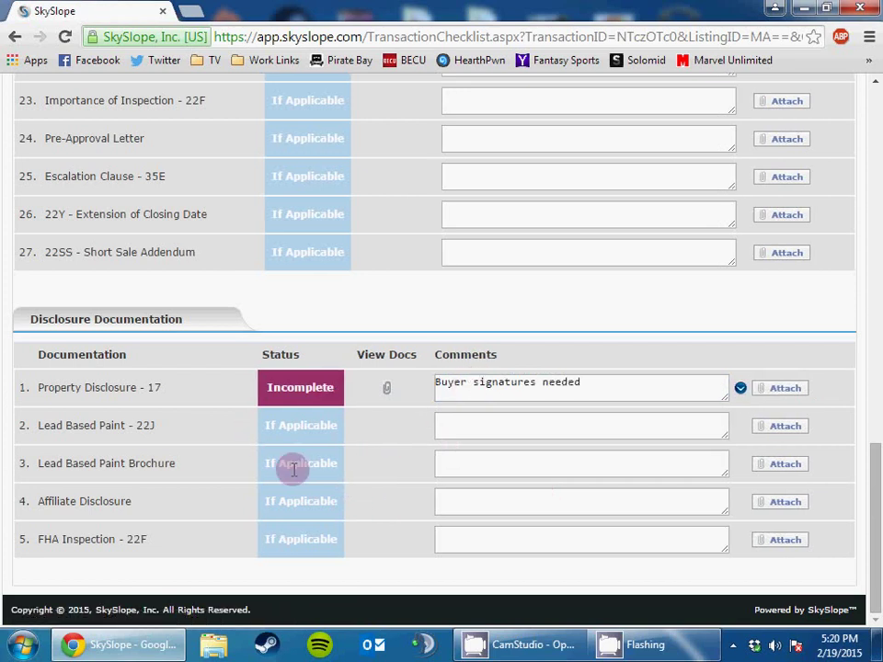
# - Look over the transaction's uploaded documents and open CDF.pdf for viewing
pyautogui.scroll(10, 376, 498)
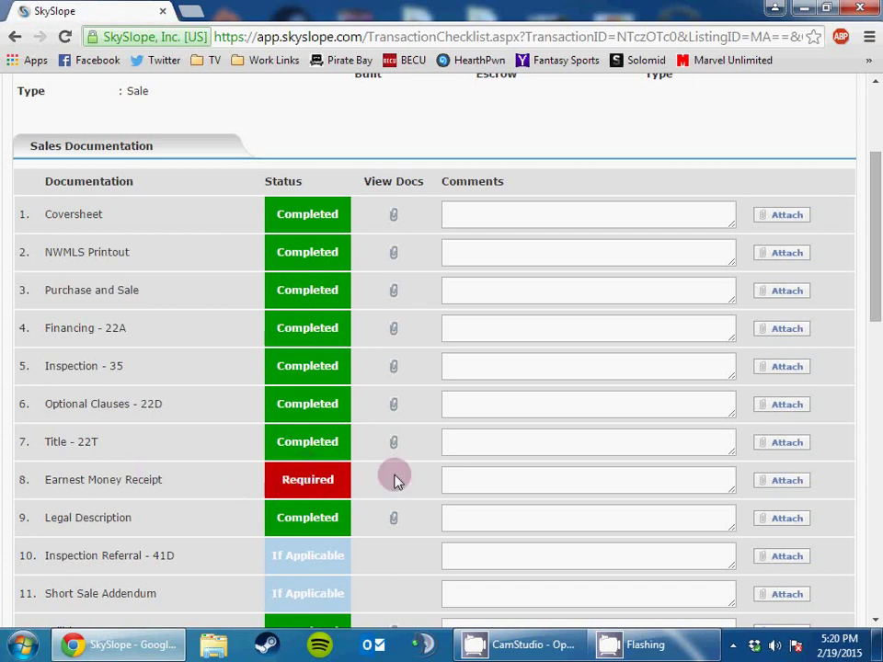
pyautogui.scroll(3, 362, 485)
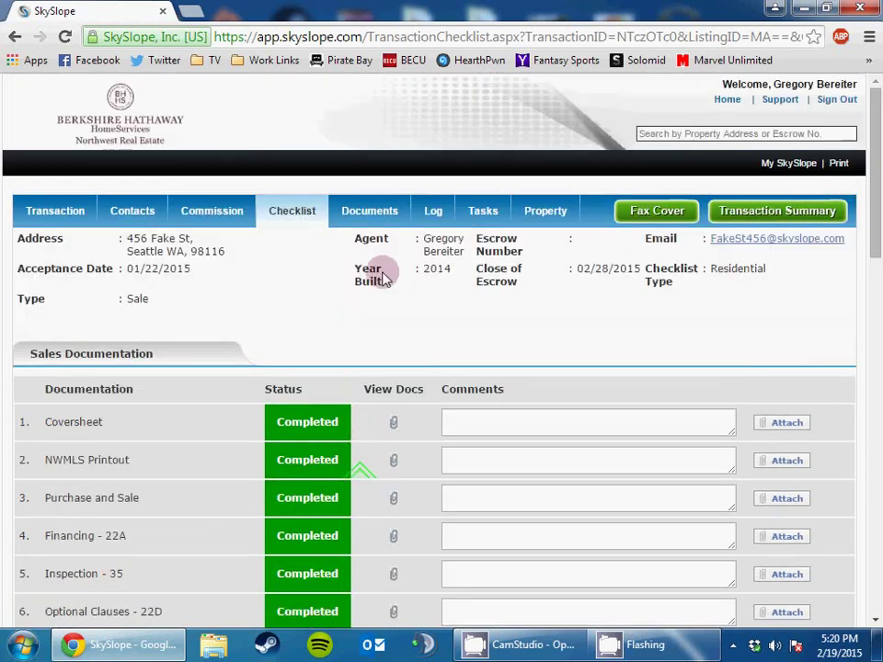
pyautogui.click(391, 213)
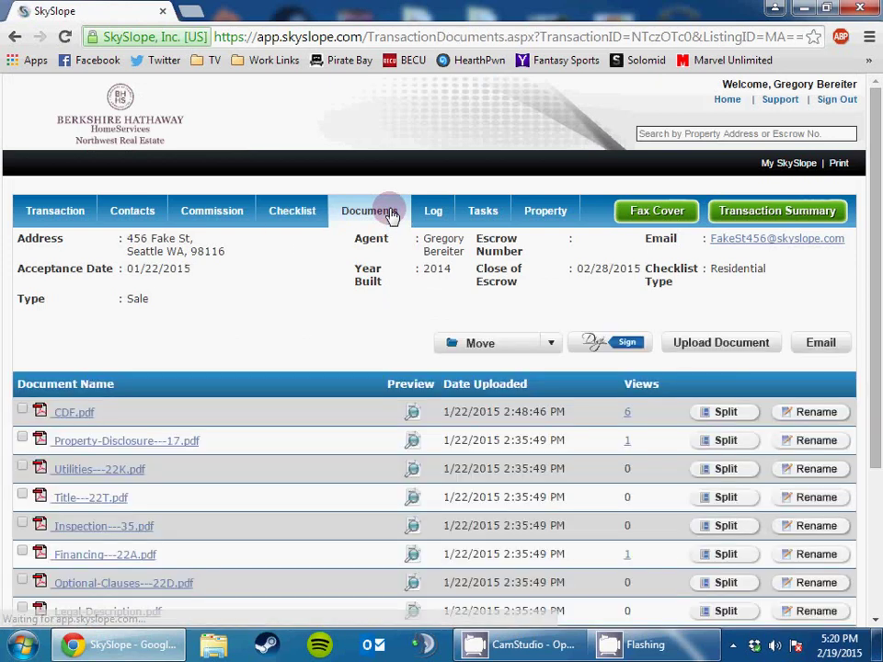
pyautogui.scroll(-3, 267, 351)
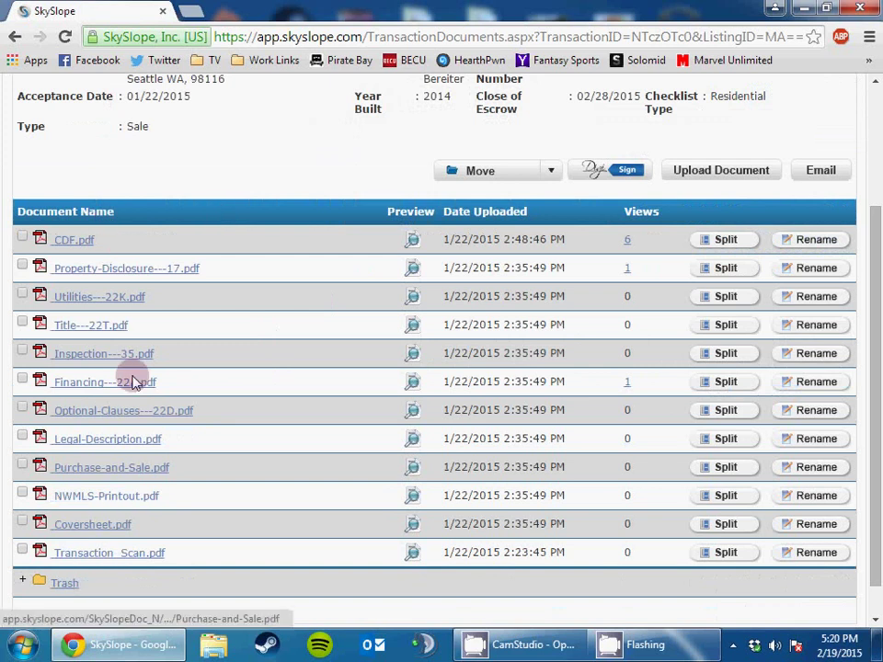
pyautogui.click(88, 246)
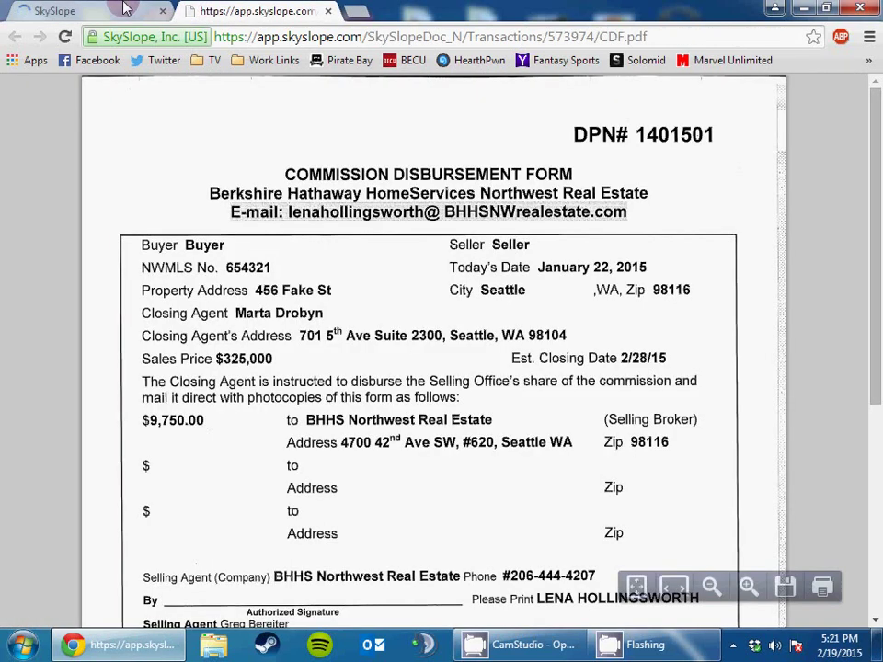
# - Read through the commission disbursement form in CDF.pdf and close it to return to the transaction's documents
pyautogui.click(123, 9)
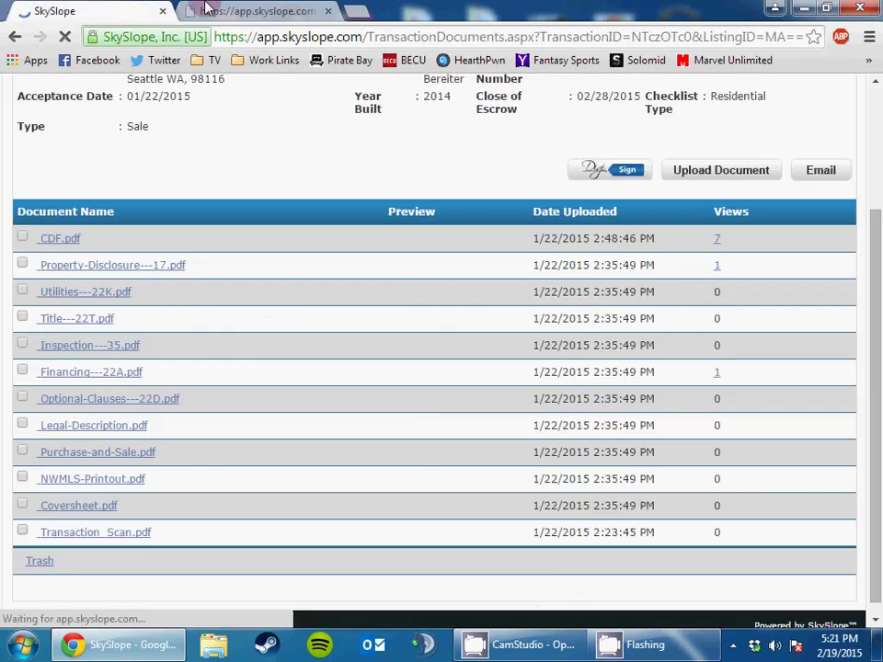
pyautogui.click(208, 8)
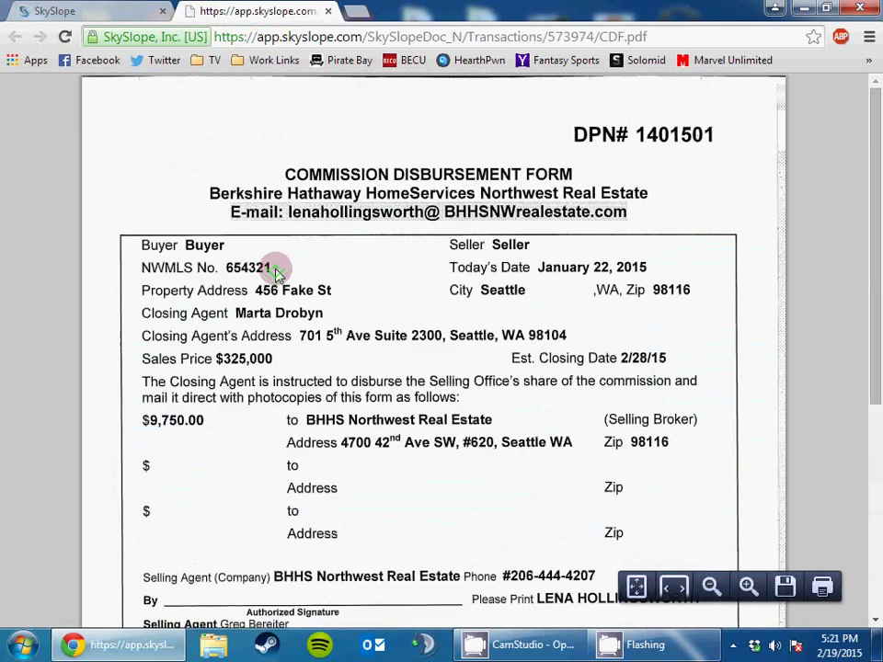
pyautogui.scroll(-4, 276, 272)
pyautogui.scroll(4, 276, 272)
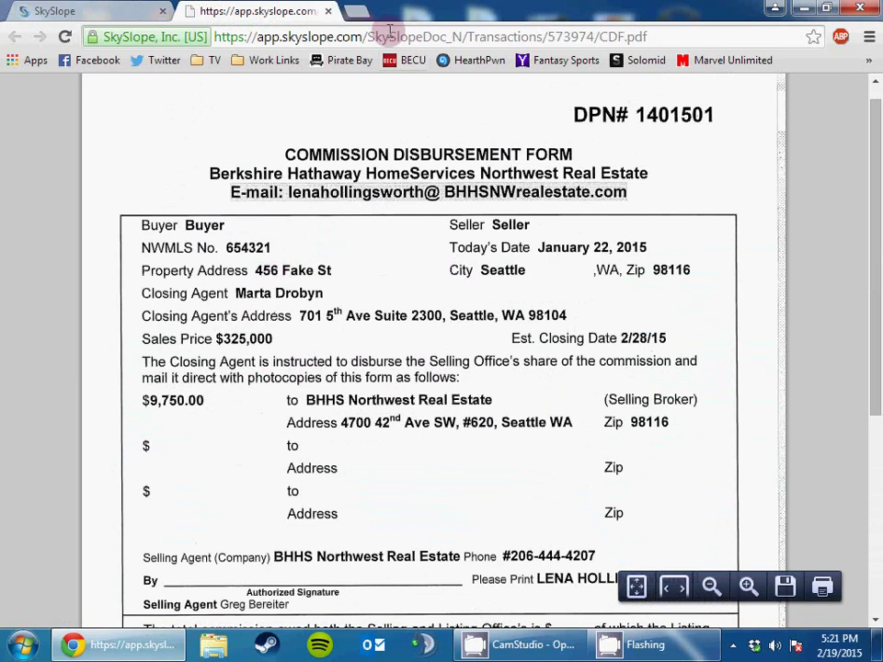
pyautogui.click(329, 11)
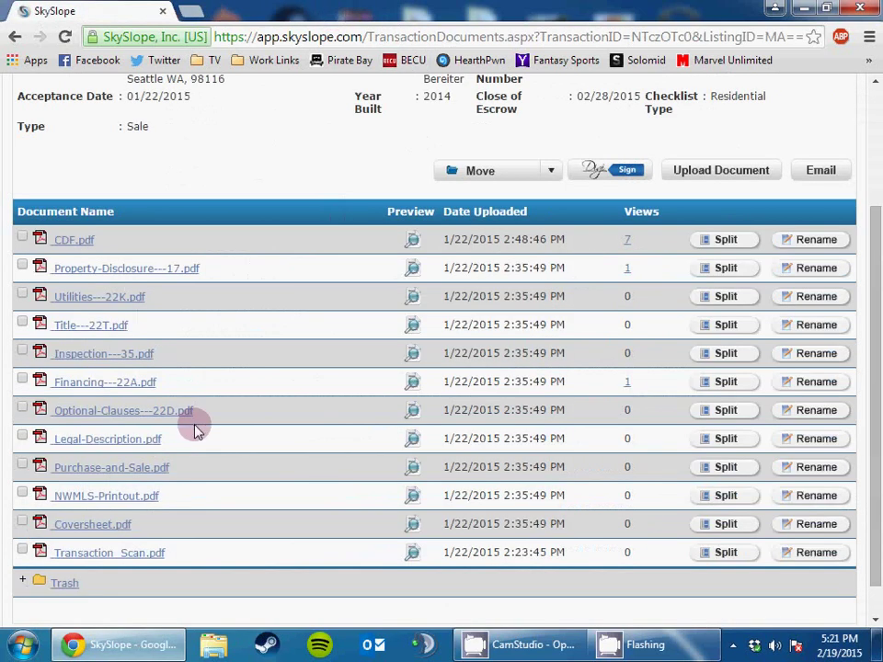
# - Check the destinations offered for moving documents and expand the Trash folder
pyautogui.scroll(-1, 195, 429)
pyautogui.scroll(2, 196, 428)
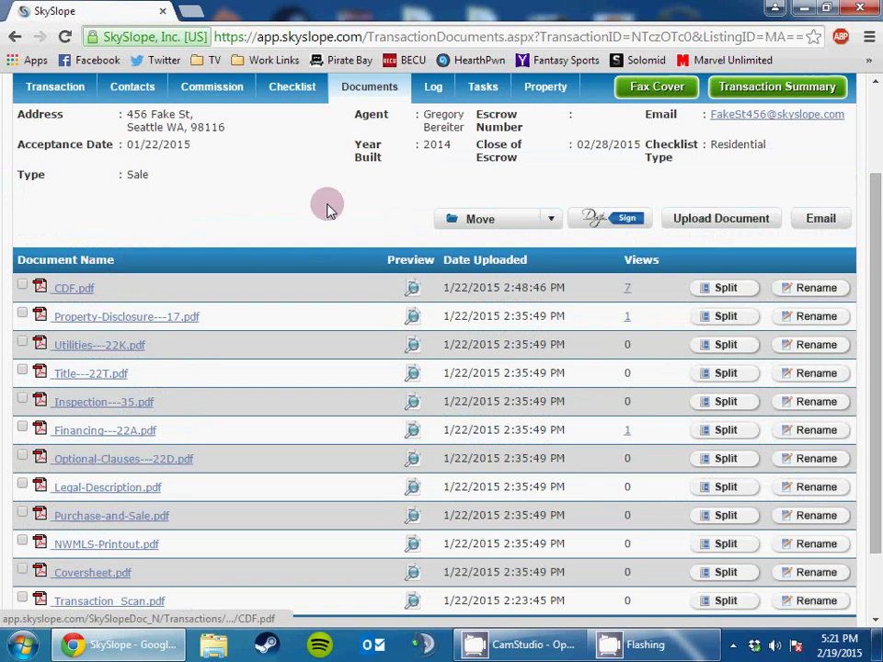
pyautogui.click(496, 221)
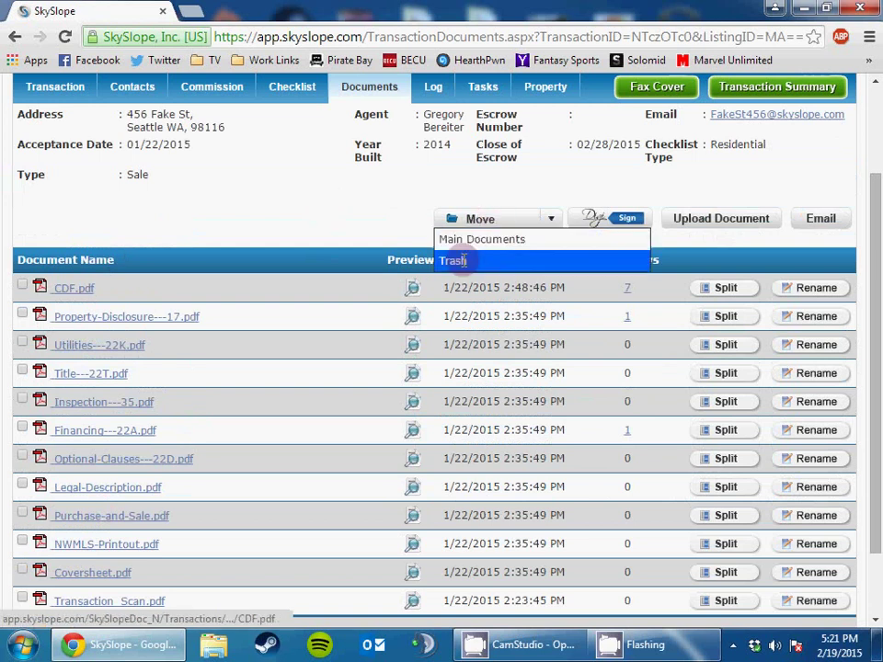
pyautogui.scroll(-1, 268, 376)
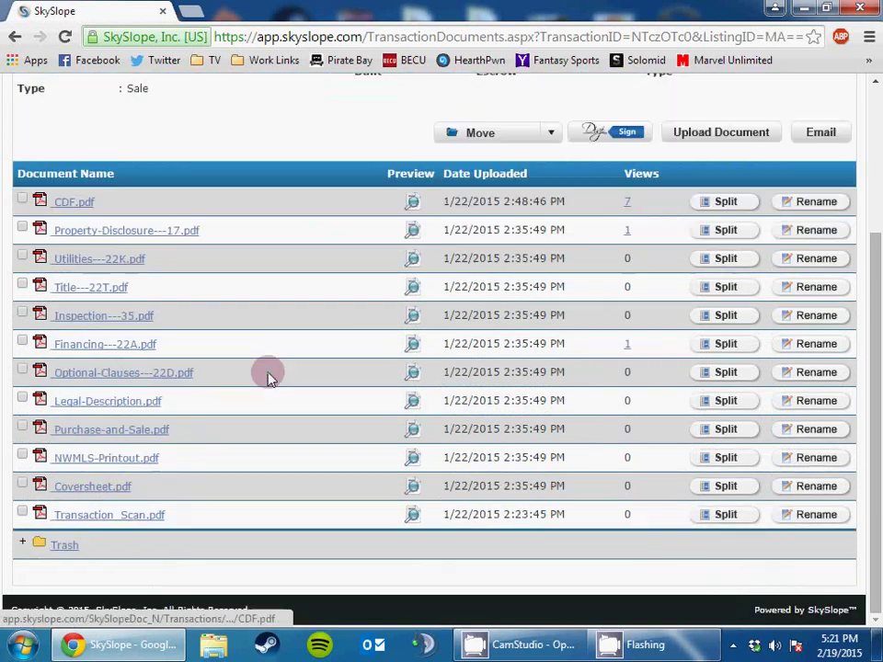
pyautogui.click(23, 545)
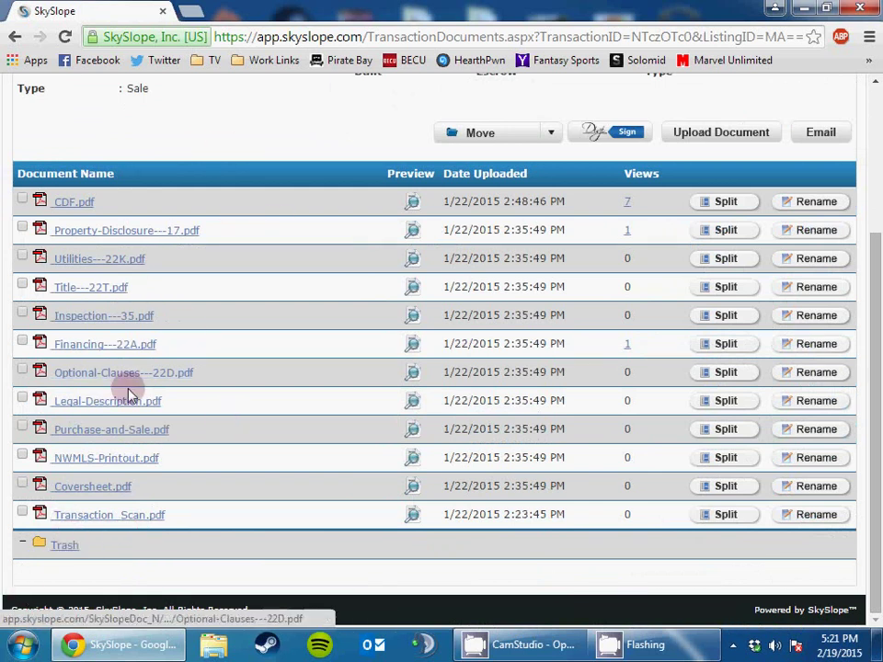
pyautogui.scroll(1, 226, 400)
pyautogui.scroll(-1, 226, 400)
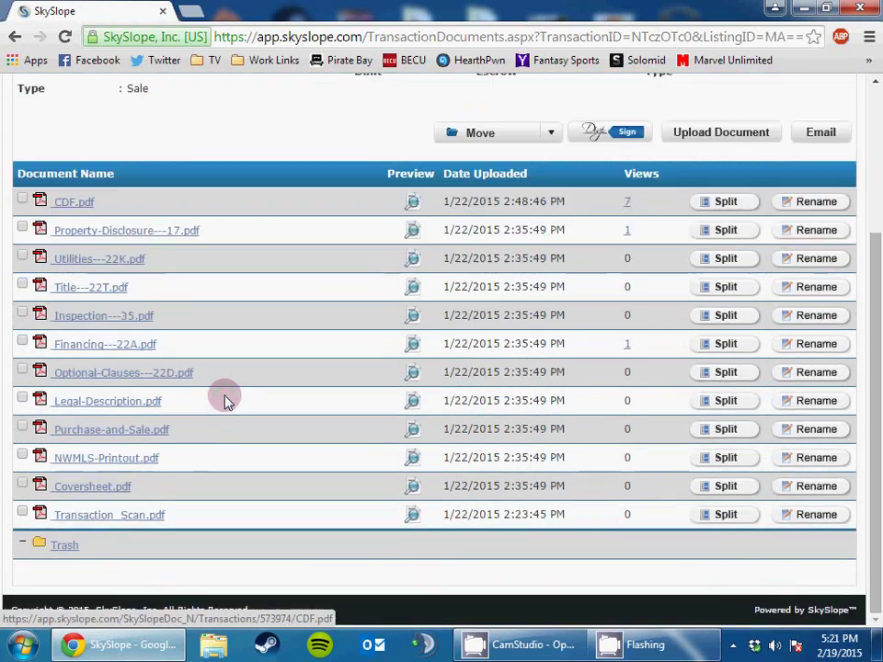
pyautogui.scroll(2, 226, 401)
pyautogui.scroll(-1, 226, 400)
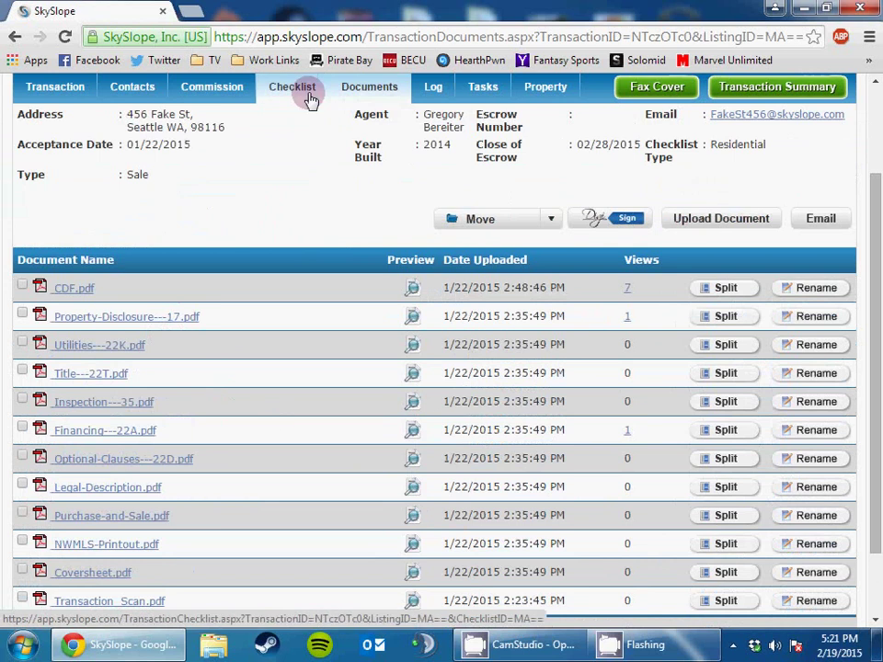
pyautogui.scroll(-1, 265, 276)
pyautogui.scroll(2, 265, 279)
pyautogui.scroll(1, 265, 279)
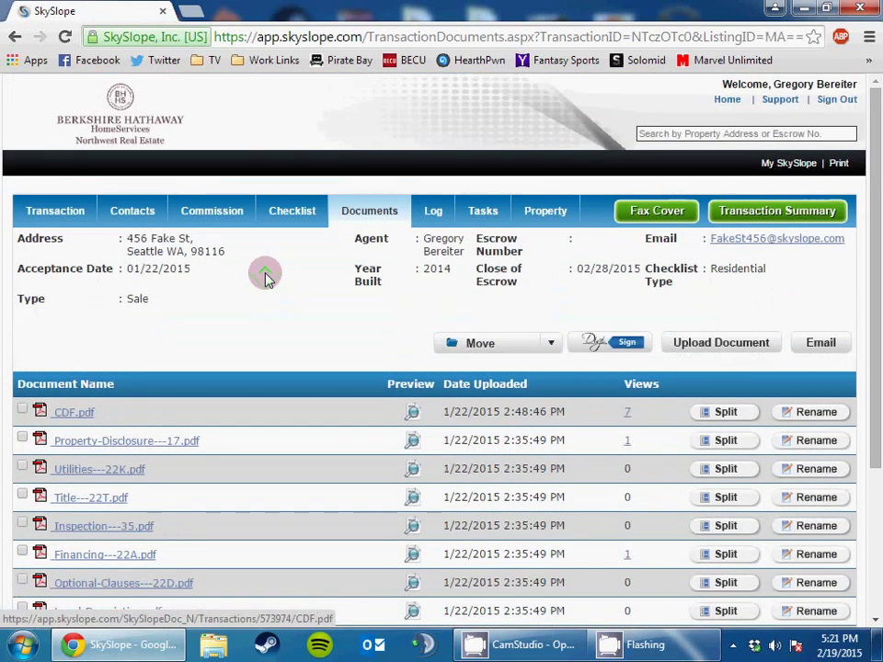
pyautogui.click(440, 341)
# - Start an email with the Title---22T.pdf document attached and add the agent's own contact as recipient
pyautogui.scroll(-2, 293, 331)
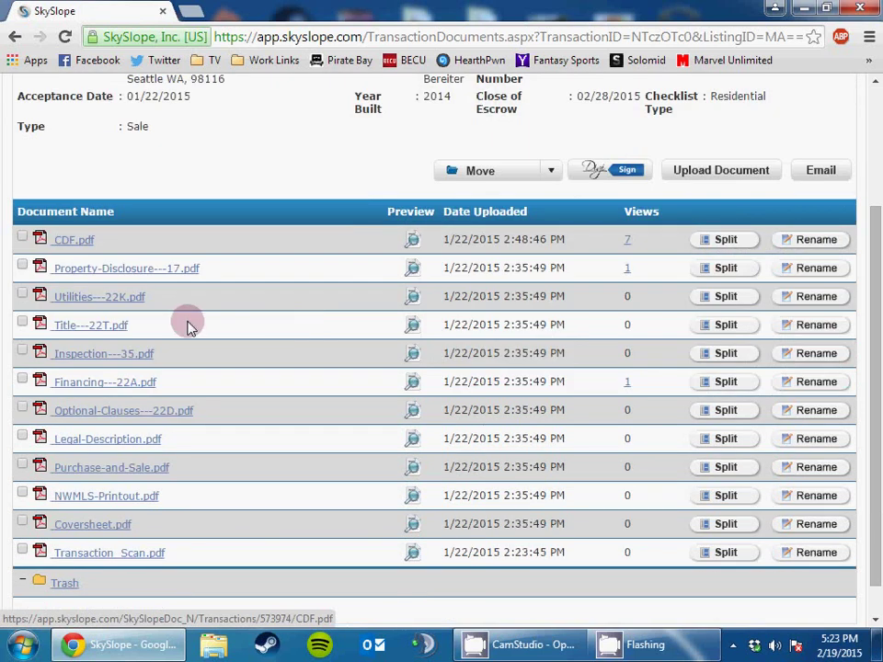
pyautogui.click(22, 322)
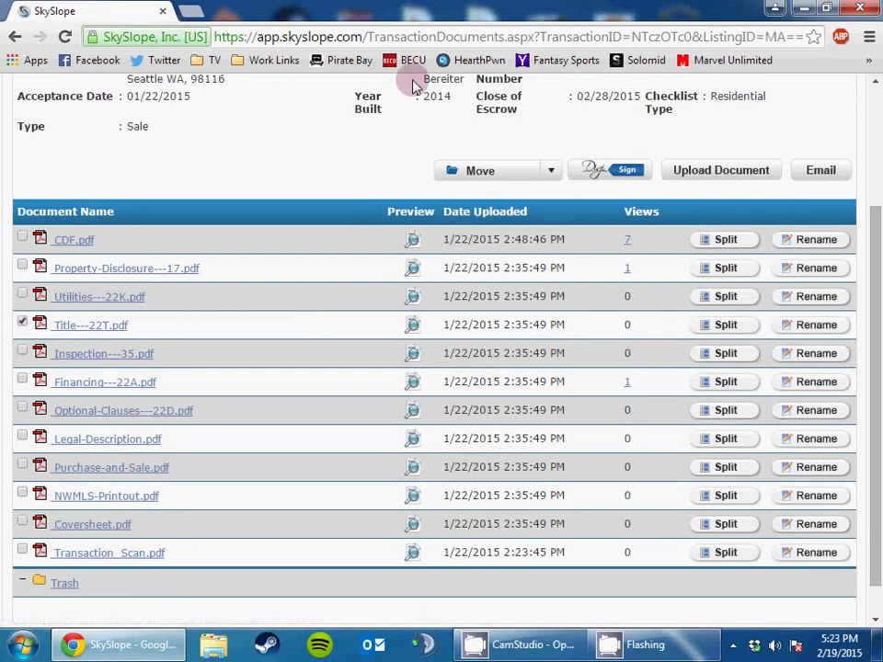
pyautogui.click(803, 173)
pyautogui.click(267, 181)
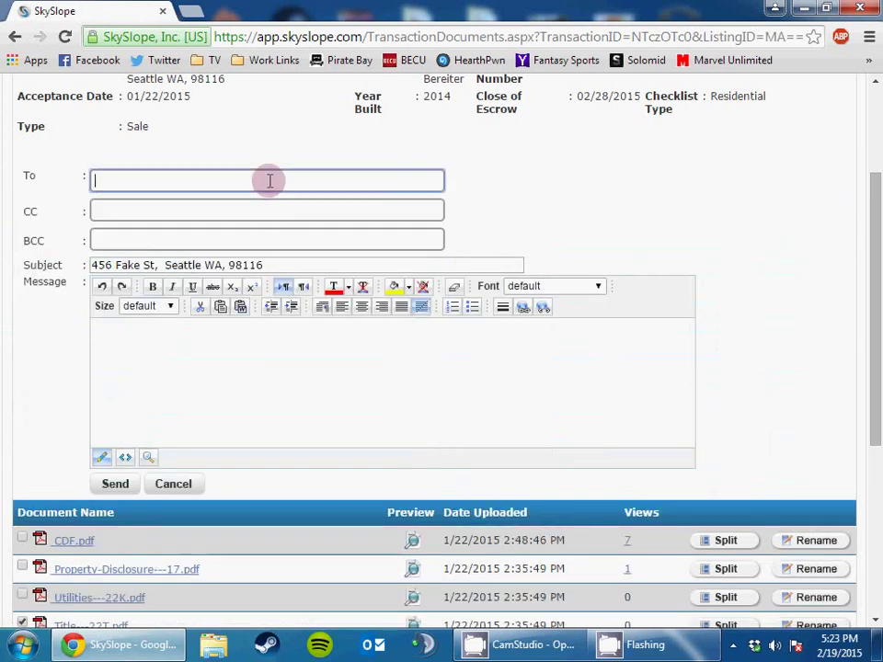
pyautogui.write('gregb')
pyautogui.press('BackSpace')
pyautogui.press('Down')
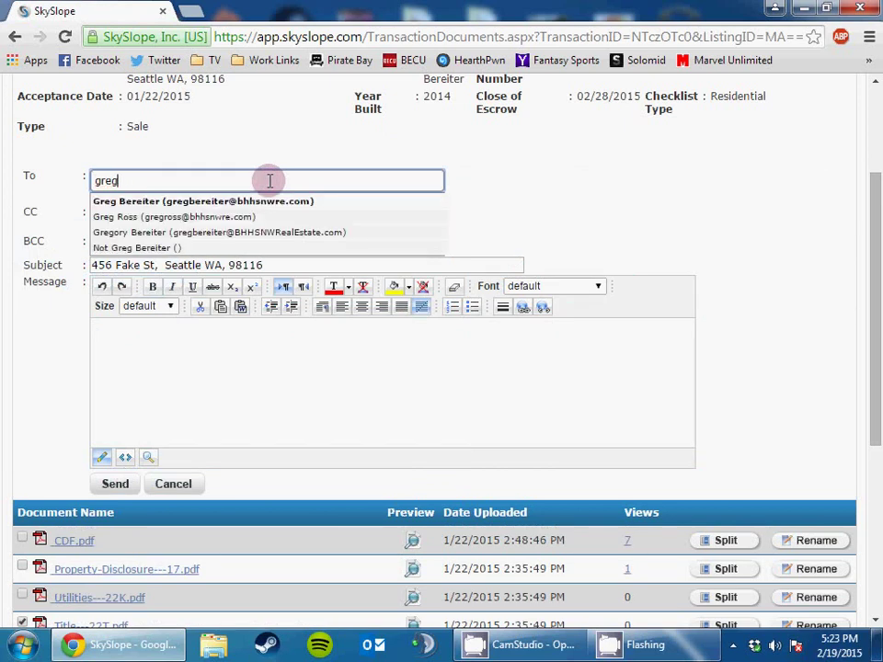
pyautogui.press('Return')
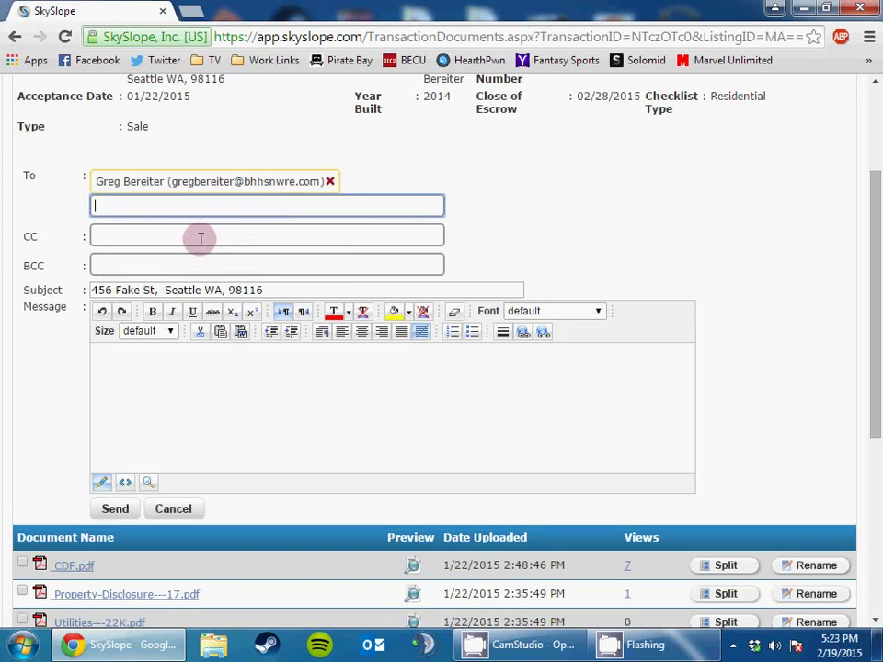
# - Write the message "Here is that 22T you wanted!" and send the email
pyautogui.click(162, 359)
pyautogui.write('Her')
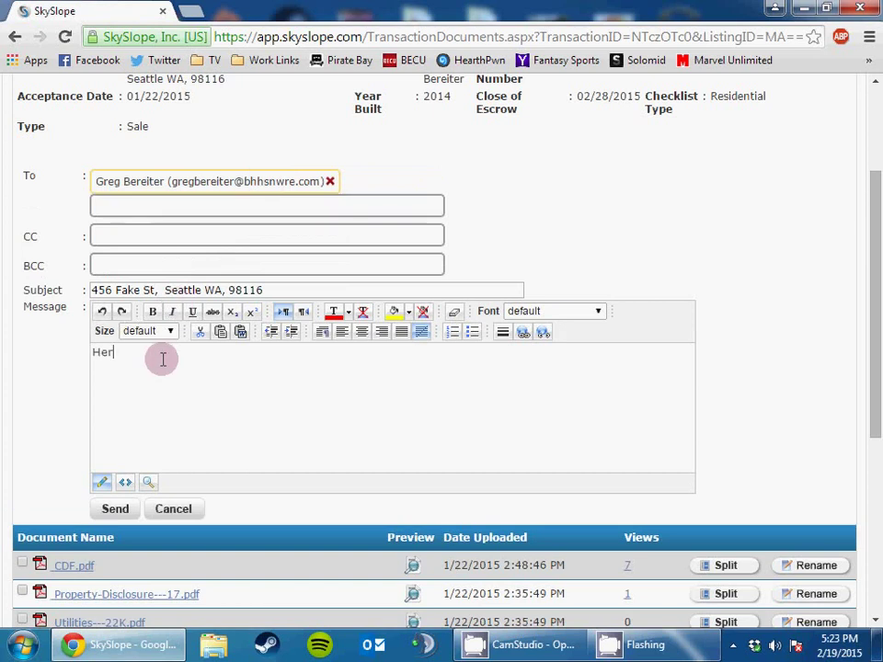
pyautogui.write('e is that 22T you wanted!')
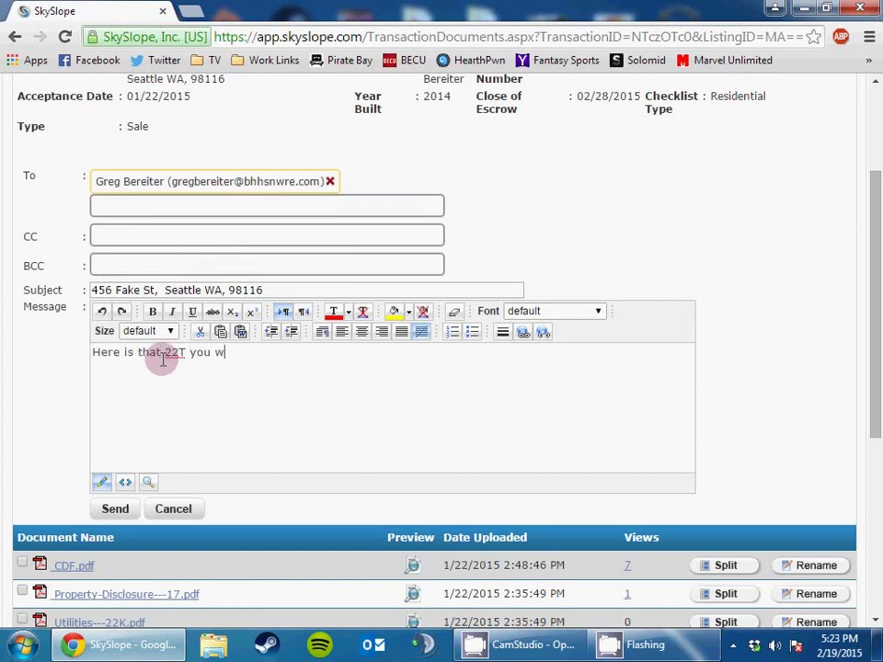
pyautogui.click(108, 508)
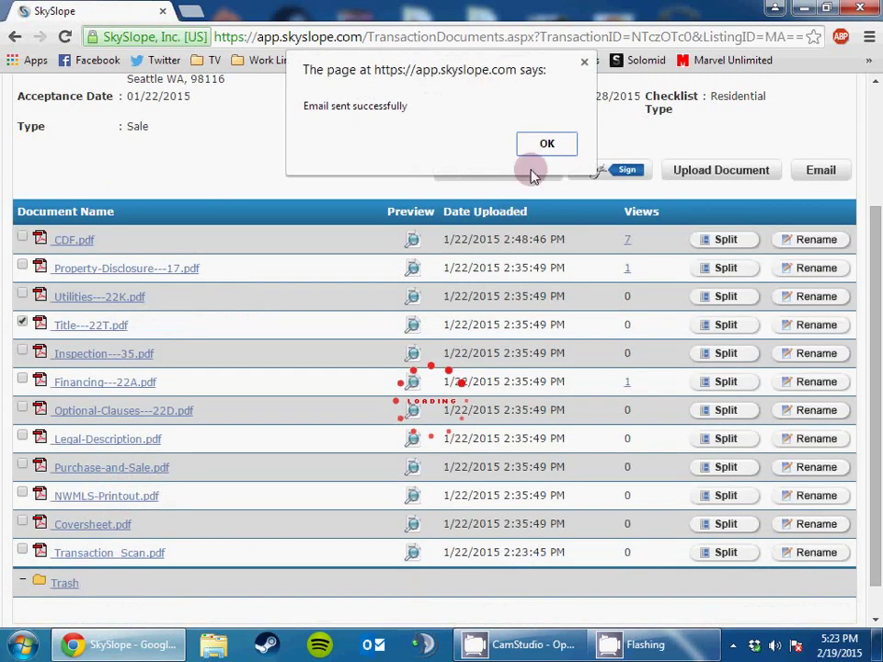
pyautogui.click(546, 143)
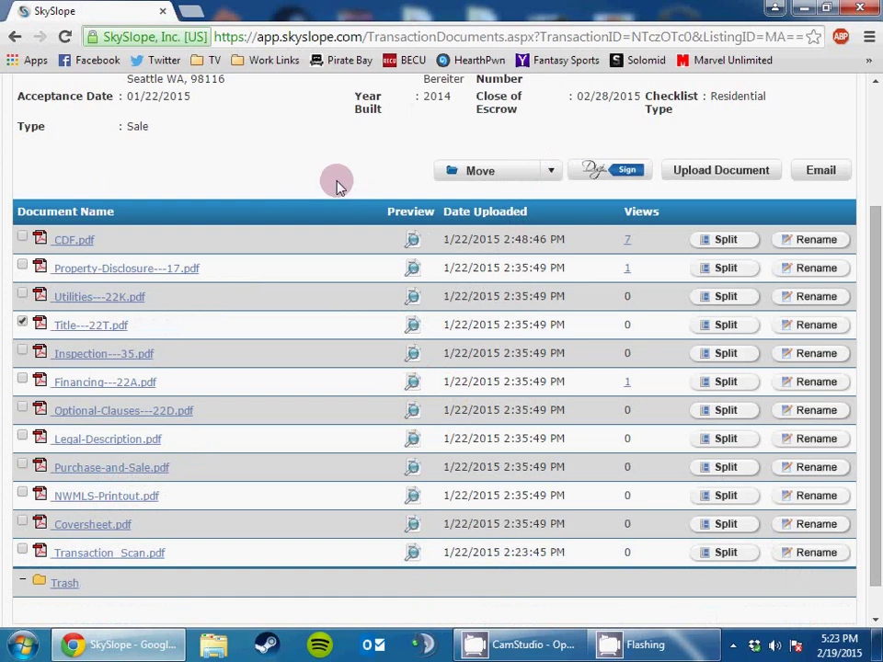
# - Open the transaction log, view the details of the outgoing 22T email, and return to the log
pyautogui.scroll(3, 337, 184)
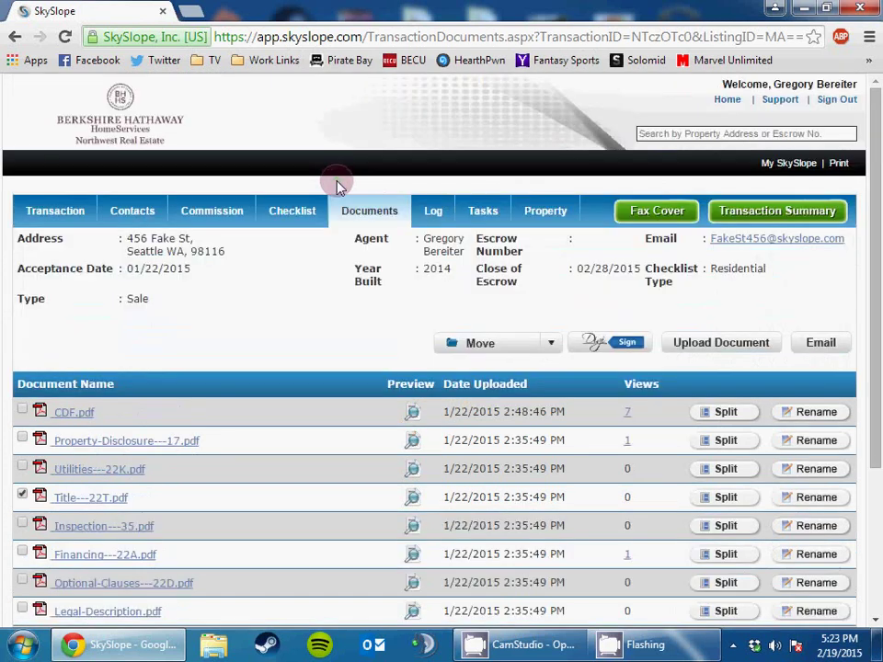
pyautogui.click(436, 211)
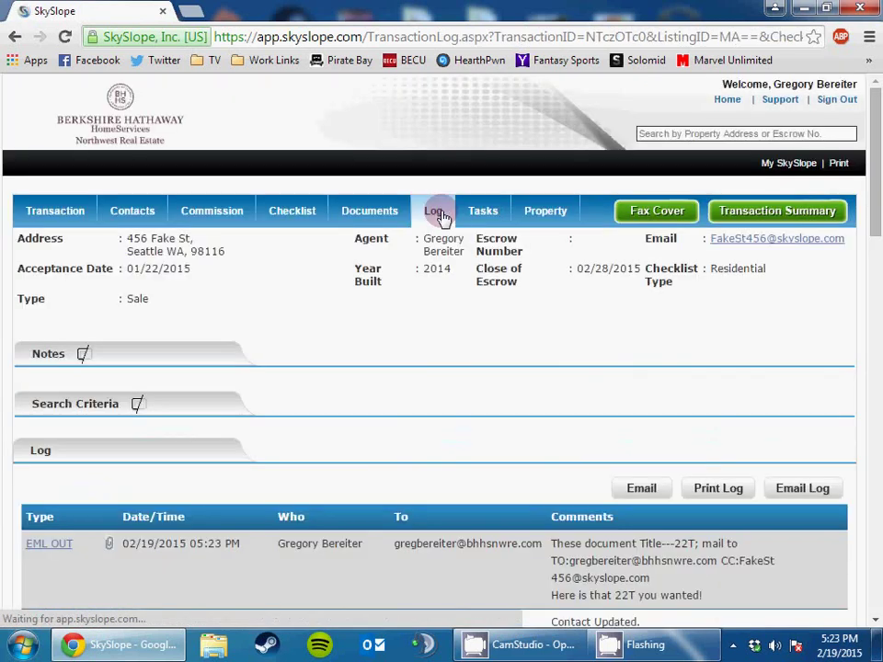
pyautogui.scroll(-1, 428, 226)
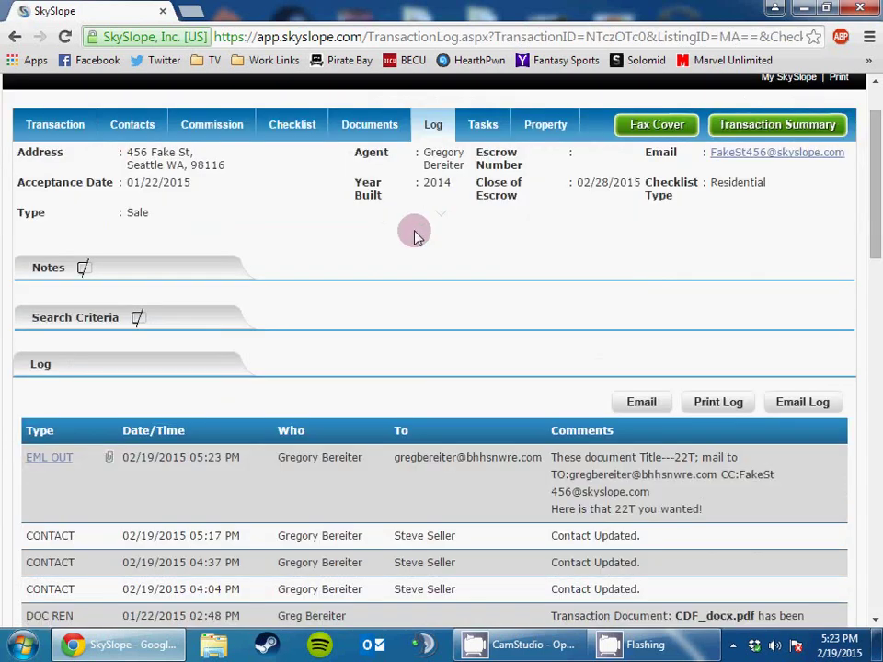
pyautogui.click(62, 462)
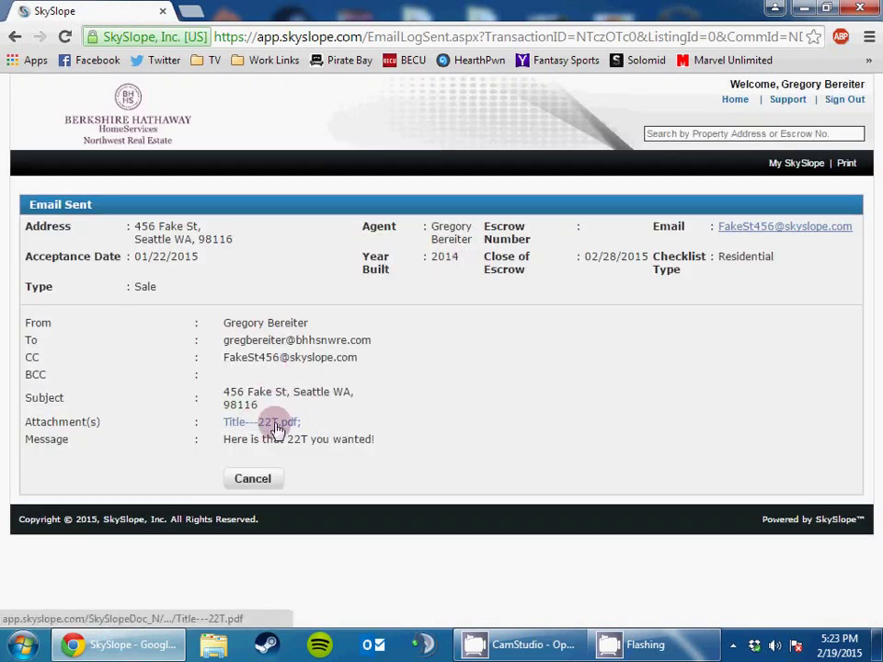
pyautogui.click(241, 479)
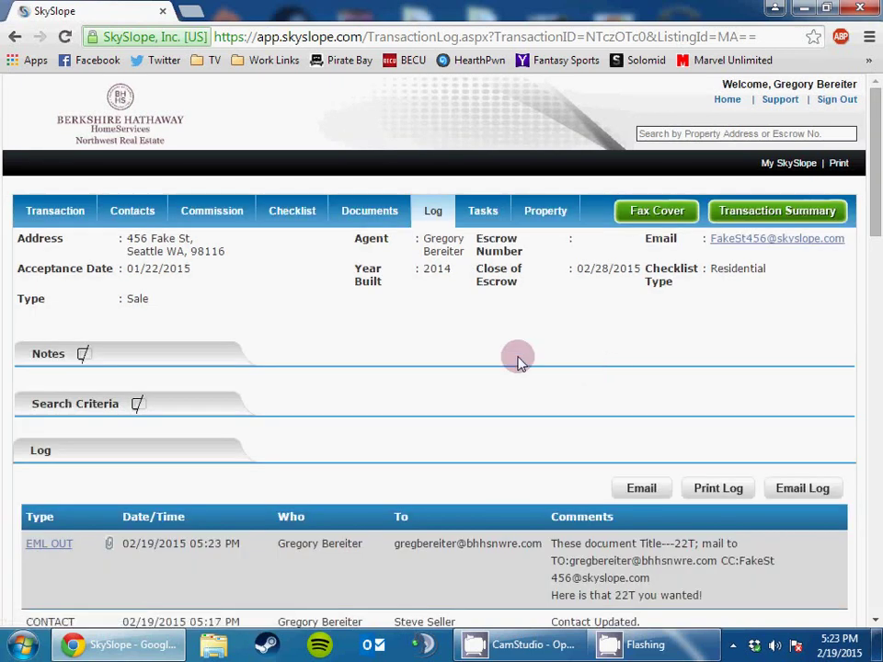
# - Look through the log entries down to the earliest contact records and return to the most recent ones
pyautogui.scroll(-2, 519, 361)
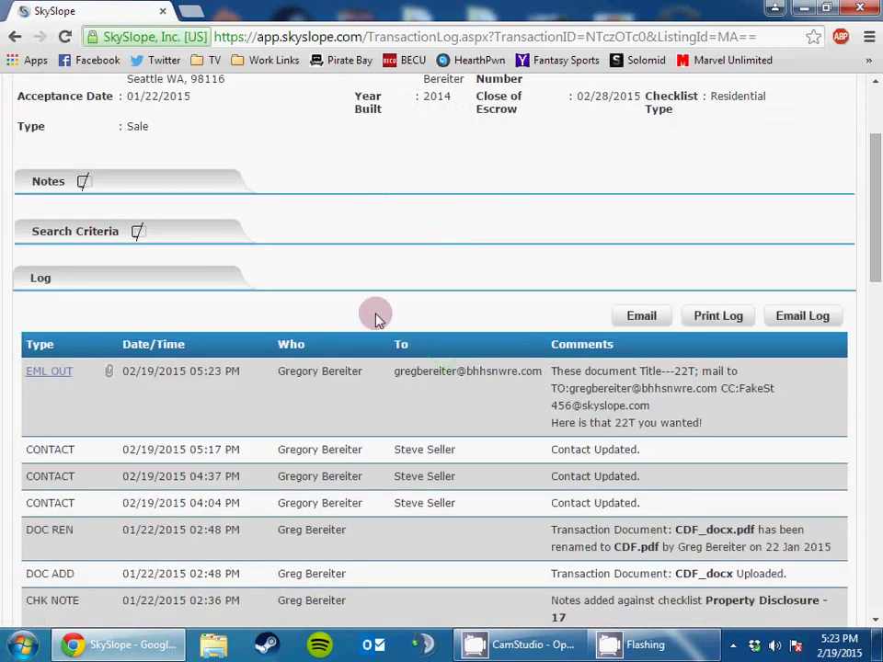
pyautogui.scroll(-8, 375, 316)
pyautogui.scroll(-6, 375, 318)
pyautogui.scroll(15, 375, 318)
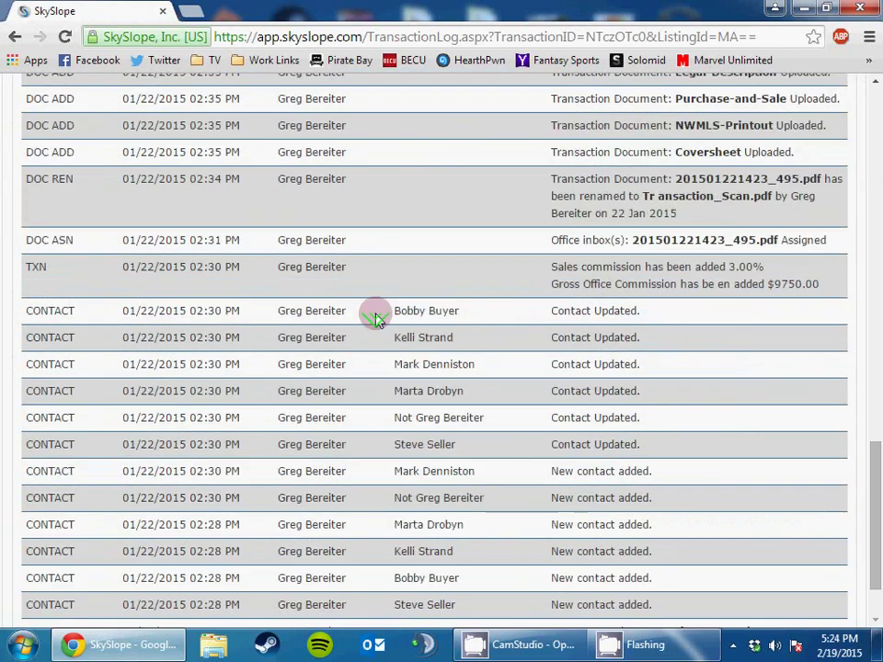
pyautogui.scroll(-1, 375, 317)
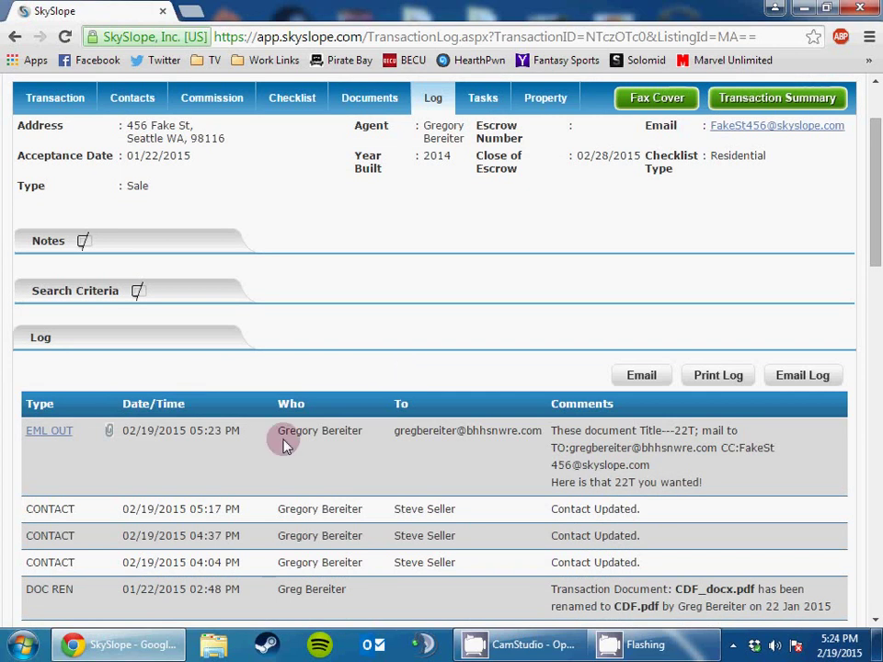
pyautogui.scroll(-1, 385, 364)
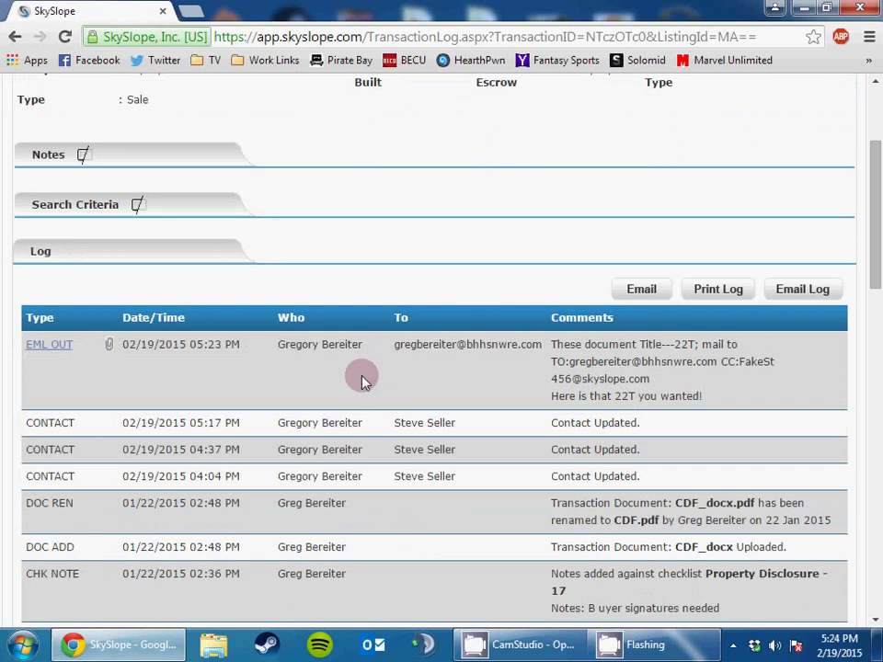
pyautogui.scroll(1, 485, 272)
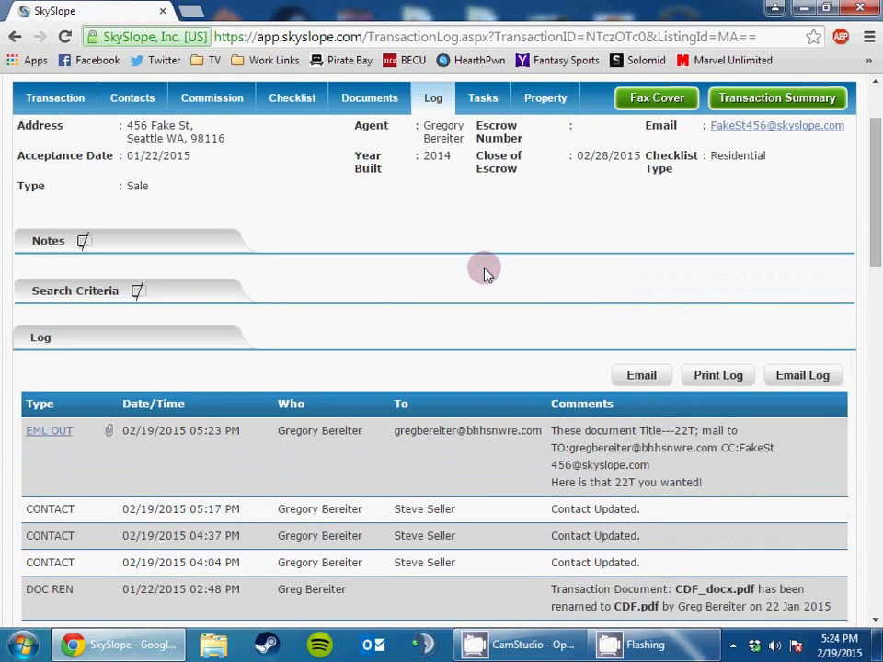
# - Copy the transaction's email address, switch to Outlook, and start forwarding today's SkySlope message with the Title---22T.pdf attachment
pyautogui.rightClick(756, 131)
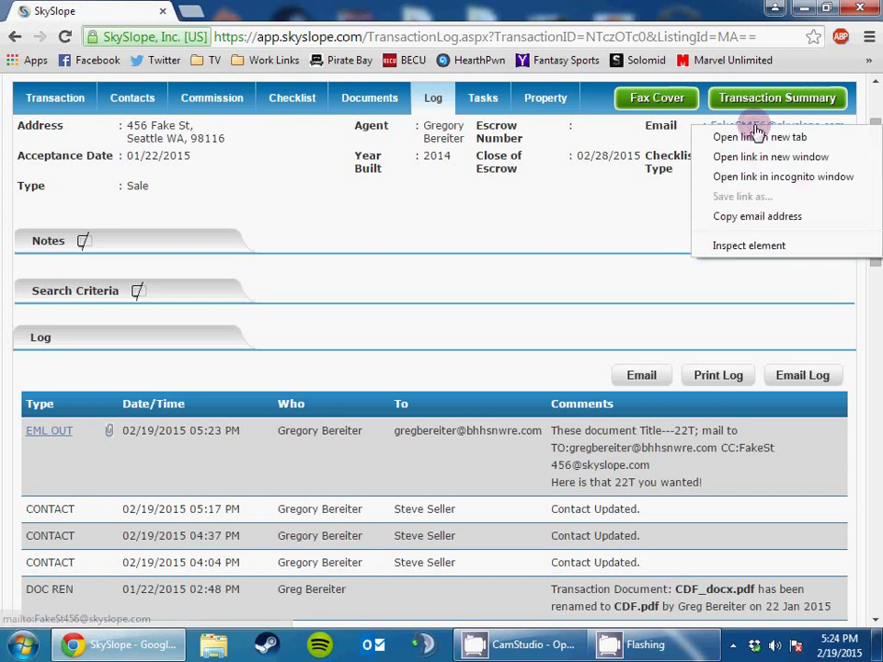
pyautogui.click(752, 216)
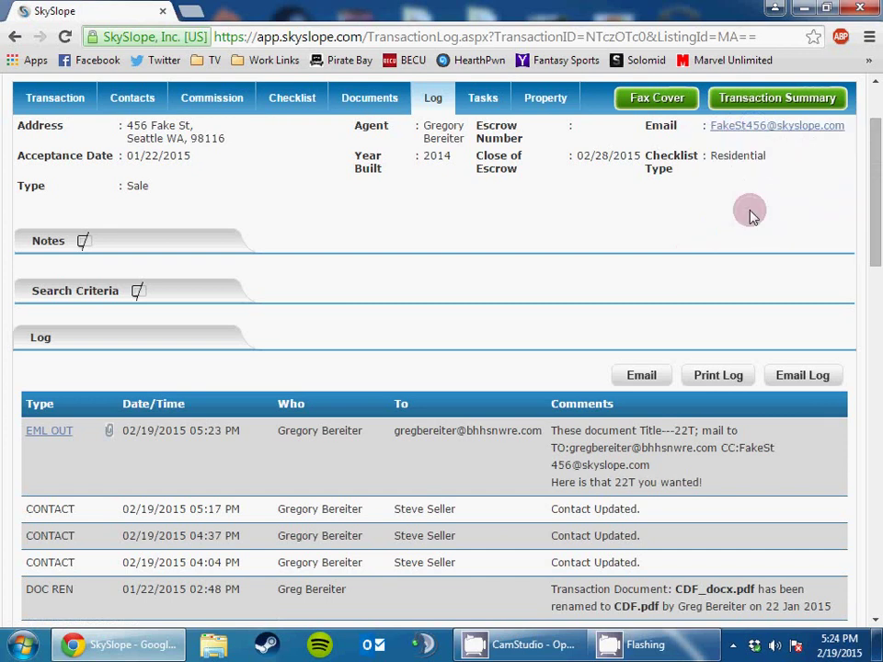
pyautogui.click(390, 652)
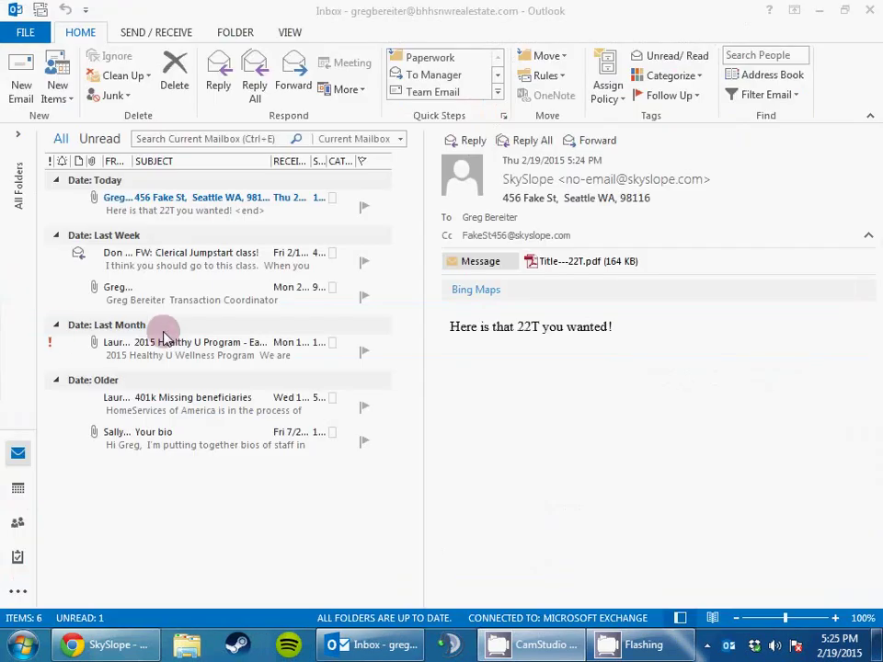
pyautogui.click(261, 219)
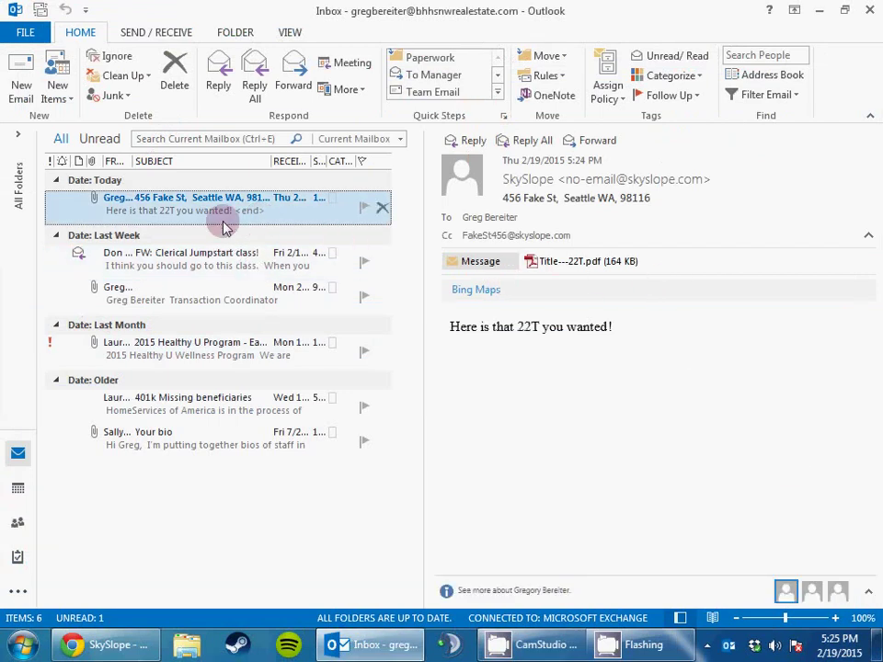
pyautogui.click(295, 95)
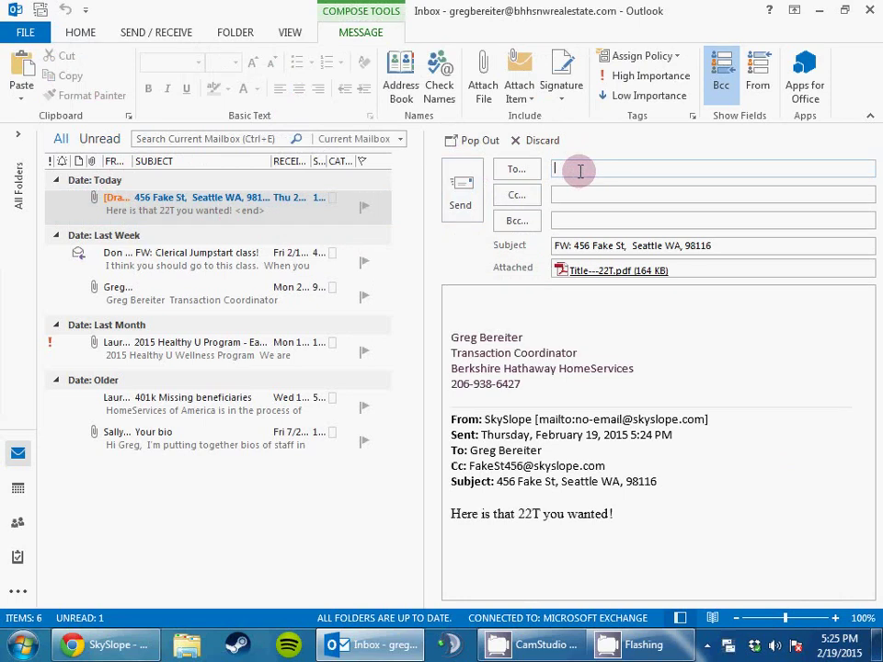
# - Address the forward to the agent's own contact and write "Here I got that 22T!" above the signature
pyautogui.write('greg')
pyautogui.press('Return')
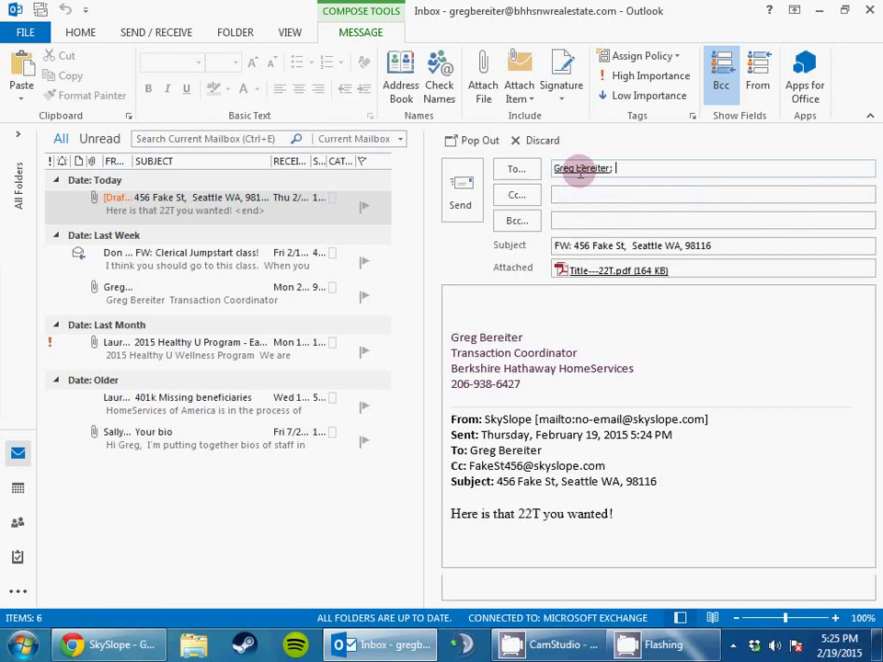
pyautogui.click(482, 299)
pyautogui.write('Here I got that 22')
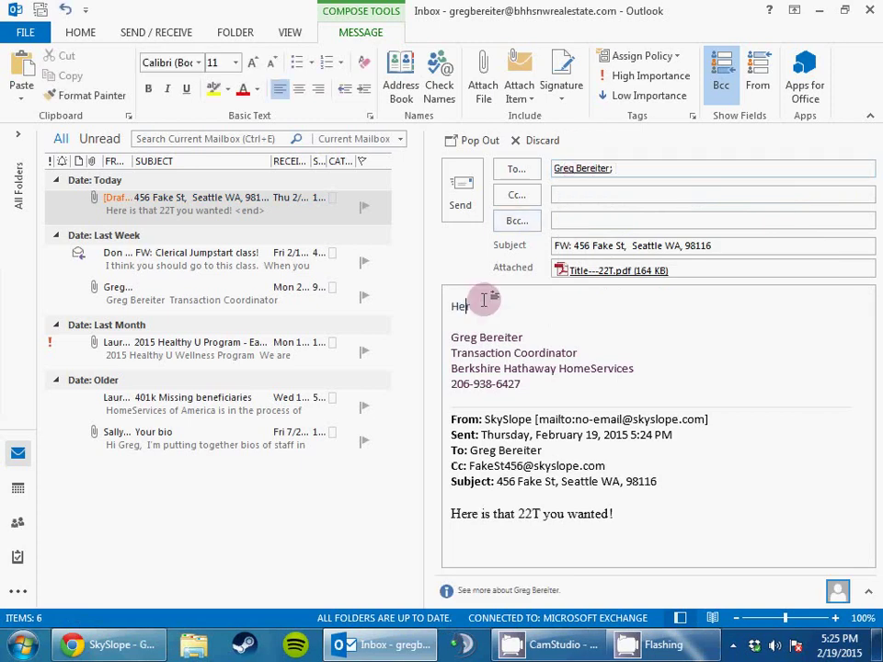
pyautogui.write('T!')
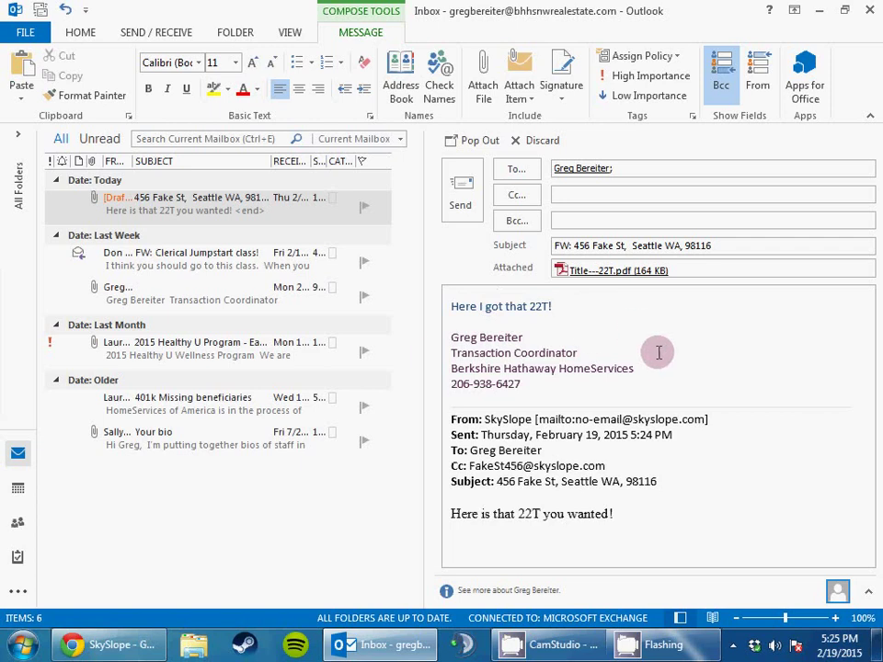
pyautogui.rightClick(582, 217)
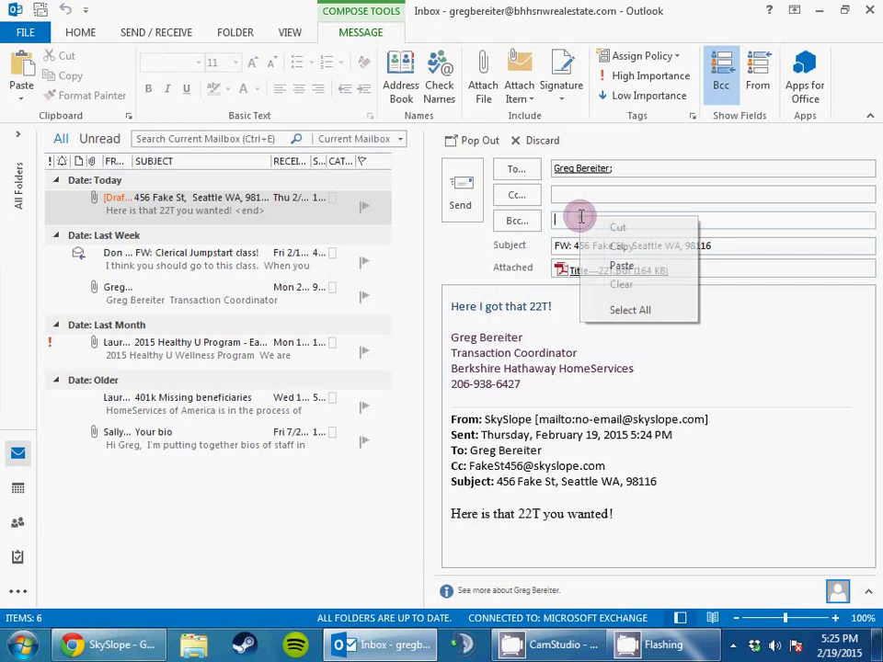
pyautogui.click(618, 265)
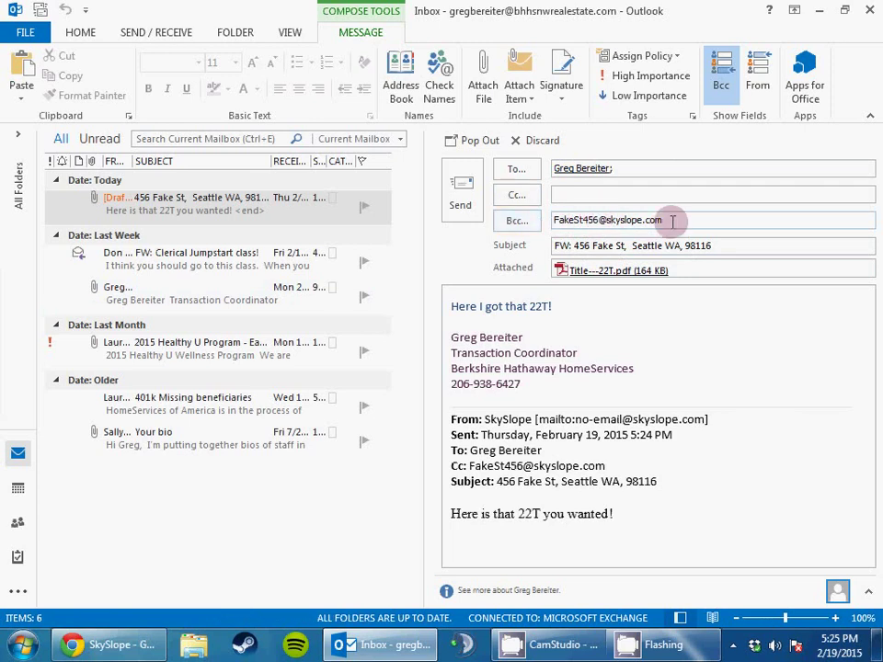
pyautogui.moveTo(671, 220); pyautogui.dragTo(566, 229)
pyautogui.press('BackSpace')
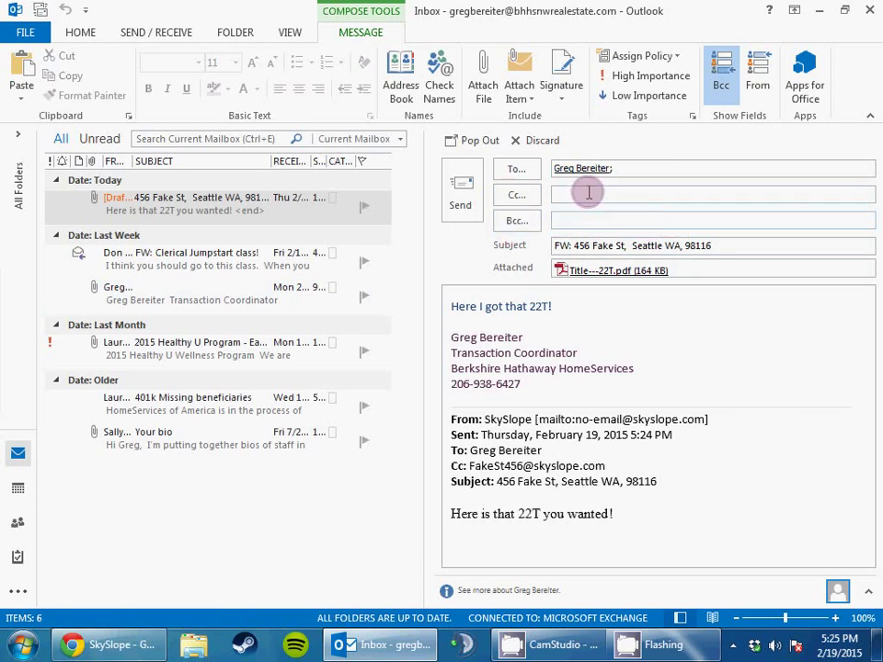
# - Add the copied transaction email address as a Cc recipient, send the forward, and get back to the SkySlope log
pyautogui.rightClick(590, 191)
pyautogui.click(629, 237)
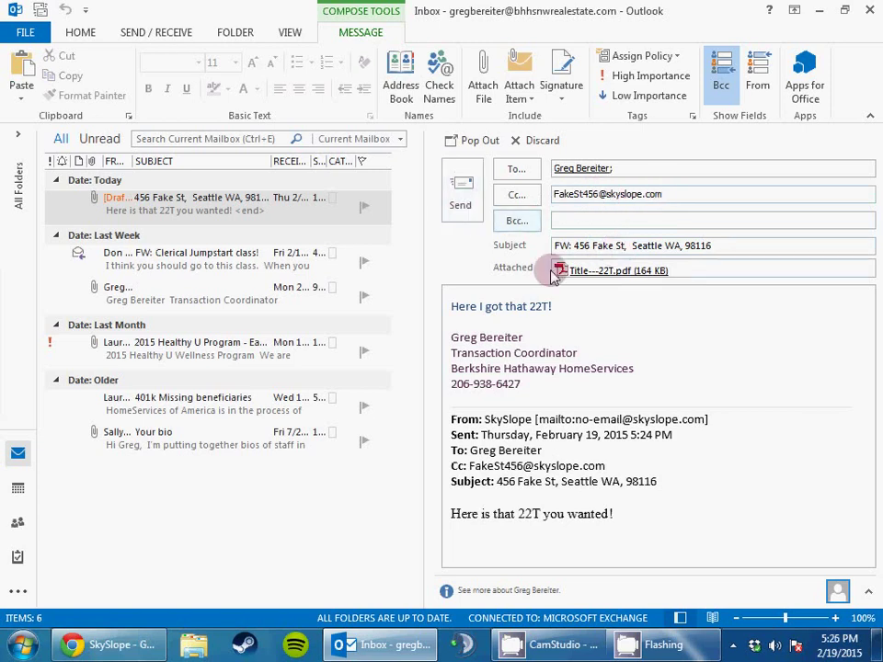
pyautogui.click(473, 197)
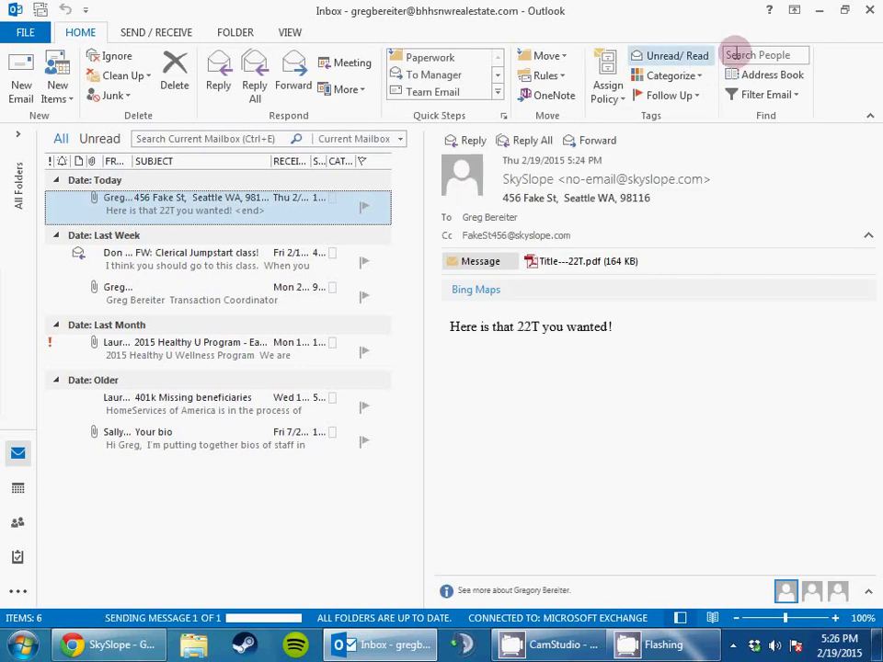
pyautogui.click(816, 14)
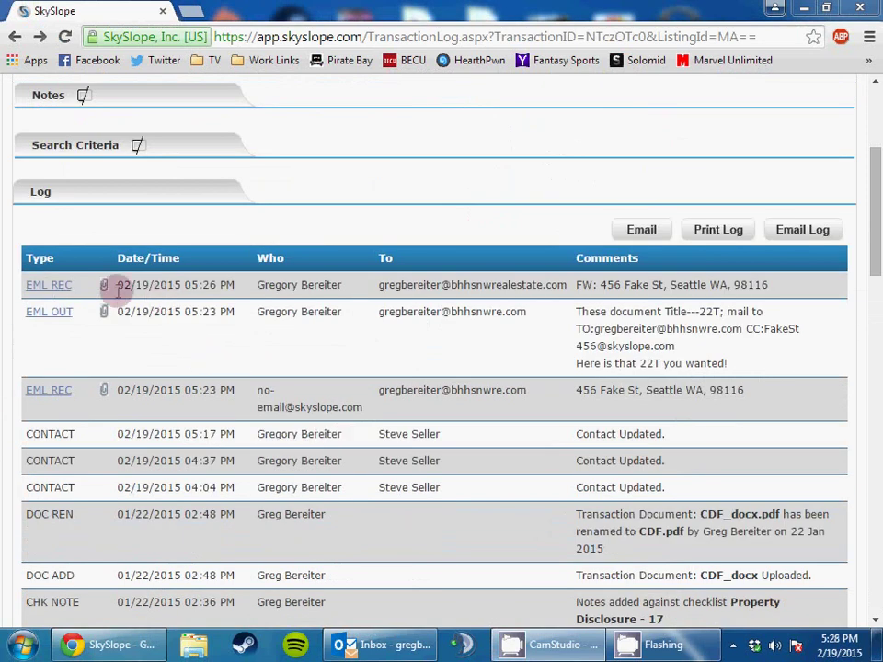
# - Open the newest received email entry in the transaction log and review its recipients, attachment and message
pyautogui.click(65, 286)
pyautogui.scroll(-3, 271, 396)
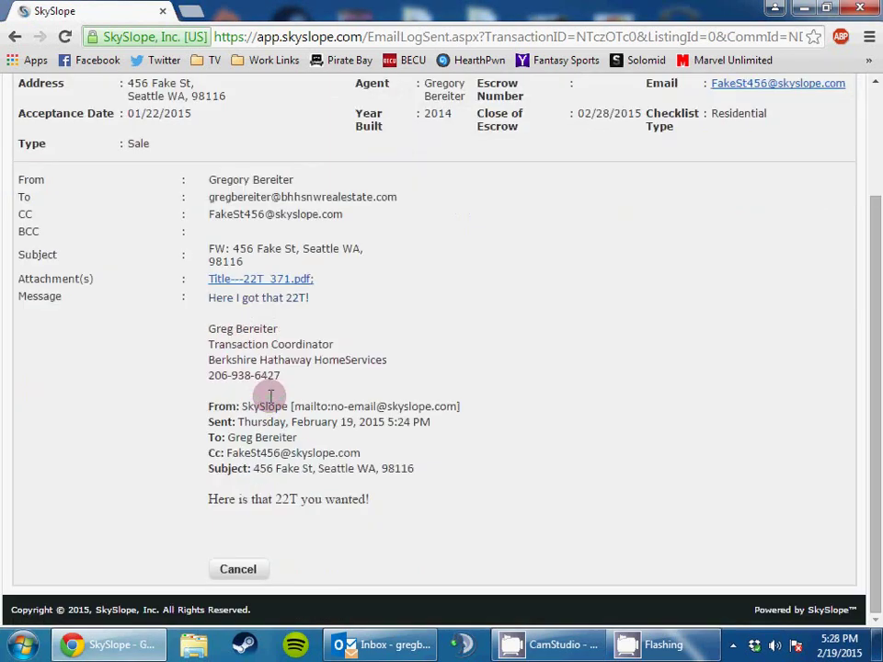
pyautogui.scroll(3, 270, 396)
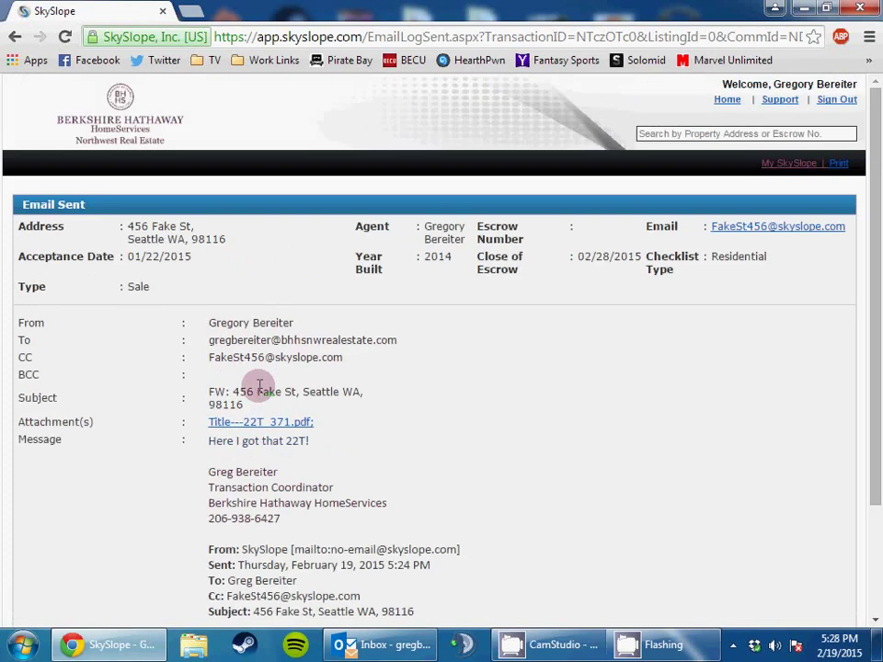
# - Go back to the home page, reopen the pending transaction, and display its log entries
pyautogui.click(113, 109)
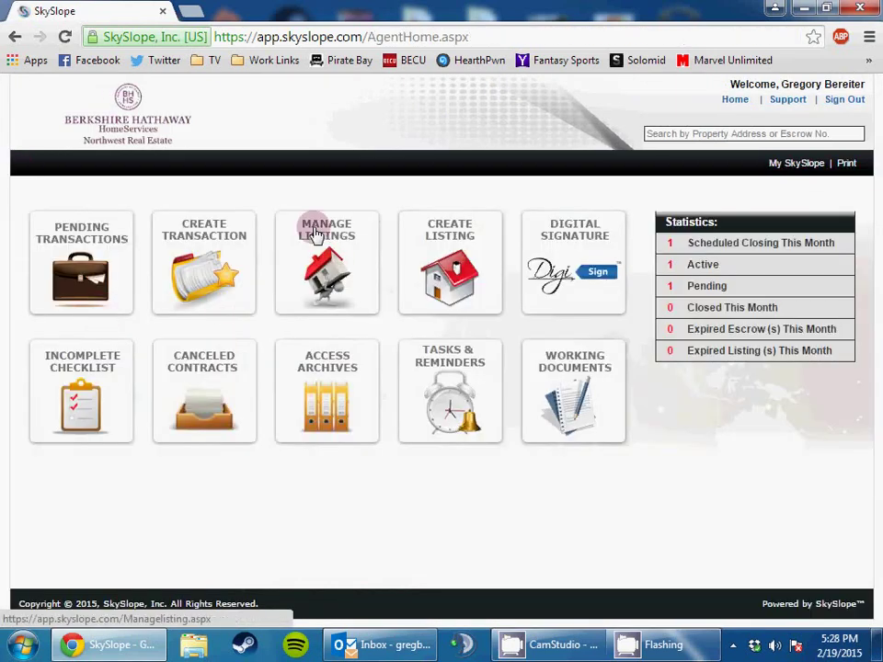
pyautogui.click(87, 261)
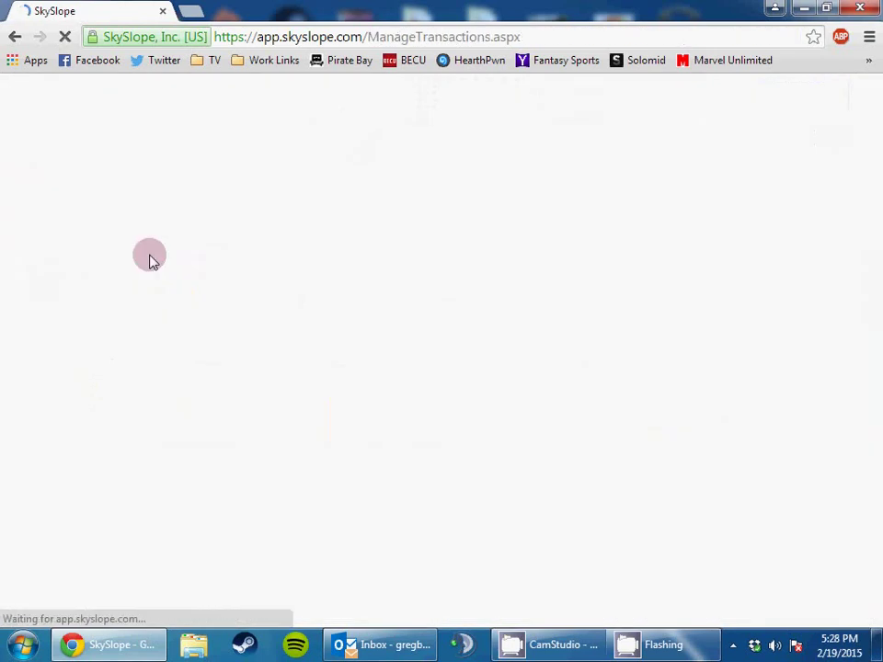
pyautogui.click(228, 370)
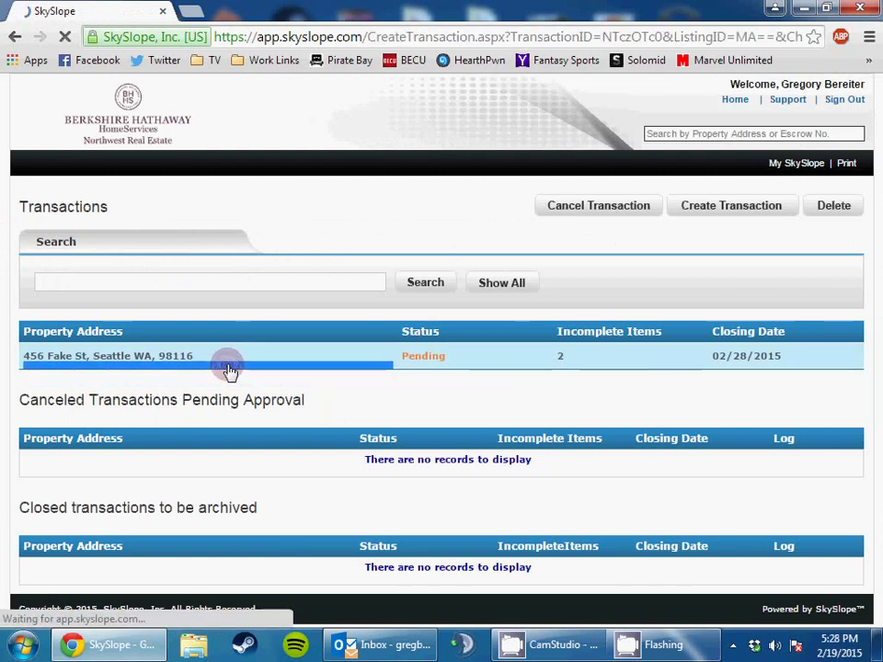
pyautogui.click(430, 220)
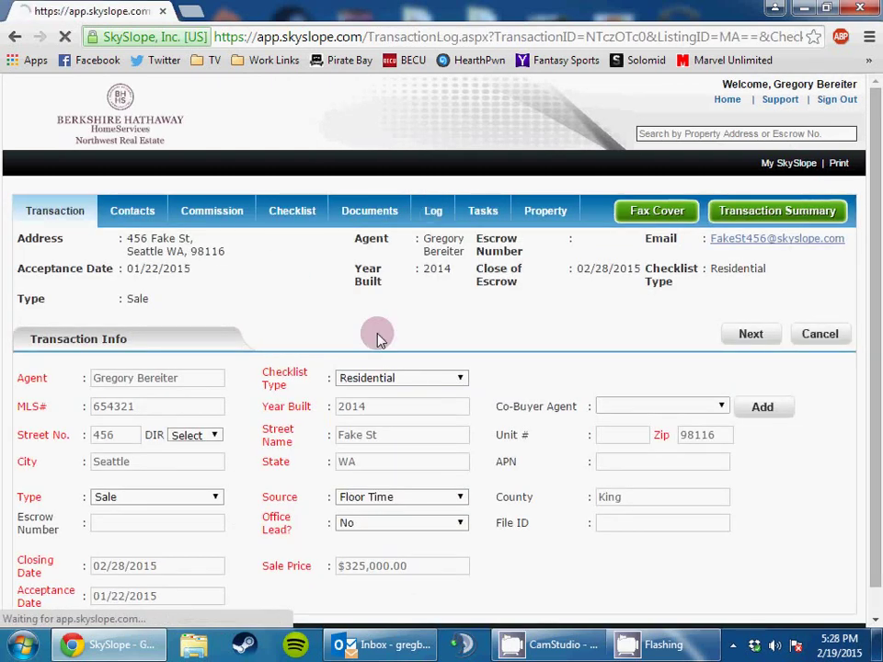
pyautogui.scroll(-1, 377, 338)
pyautogui.scroll(-2, 377, 338)
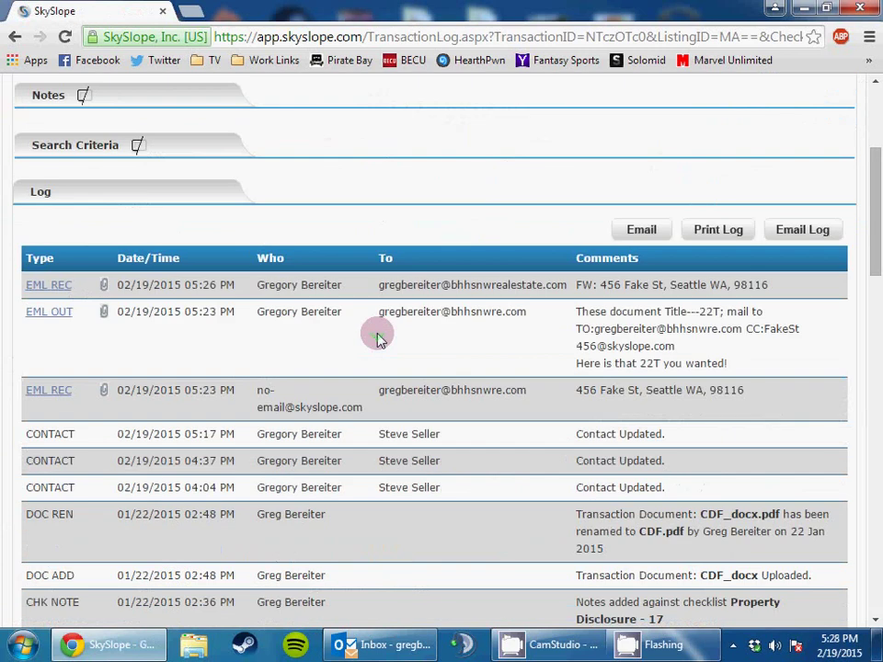
# - Compose an email from the log to the agent's own contact with the message "Here is an e-mail" and send it
pyautogui.click(635, 230)
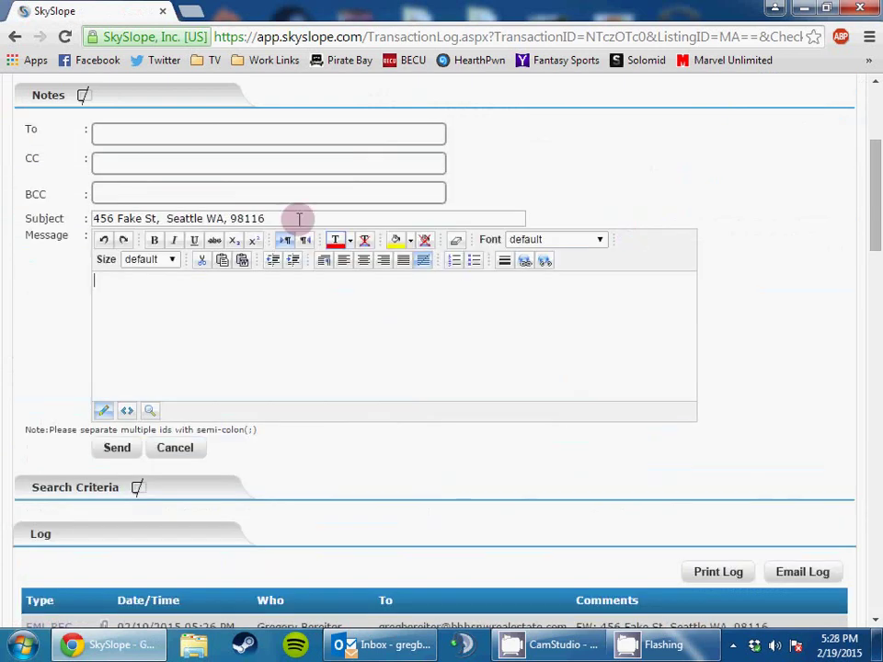
pyautogui.click(230, 136)
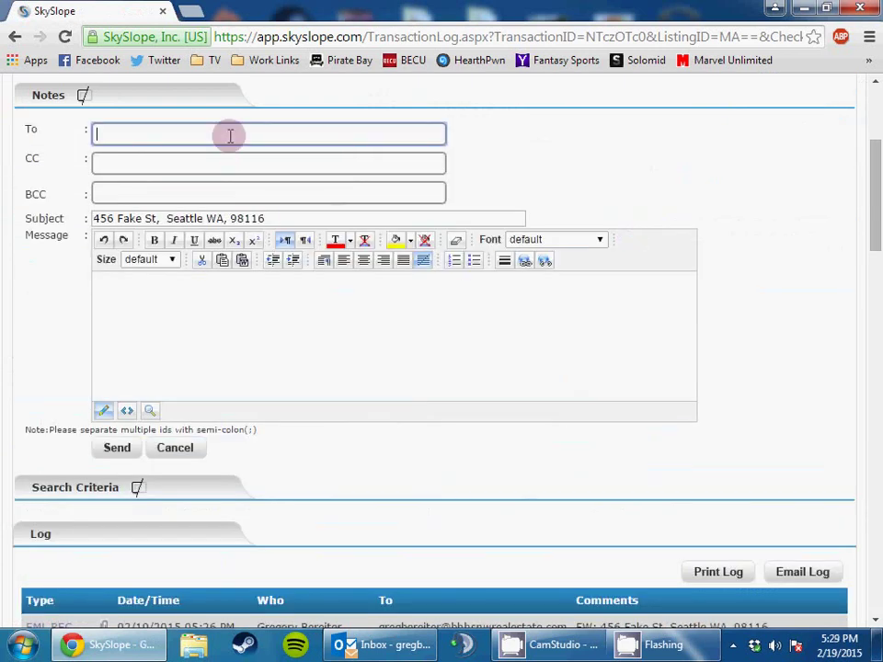
pyautogui.write('greg')
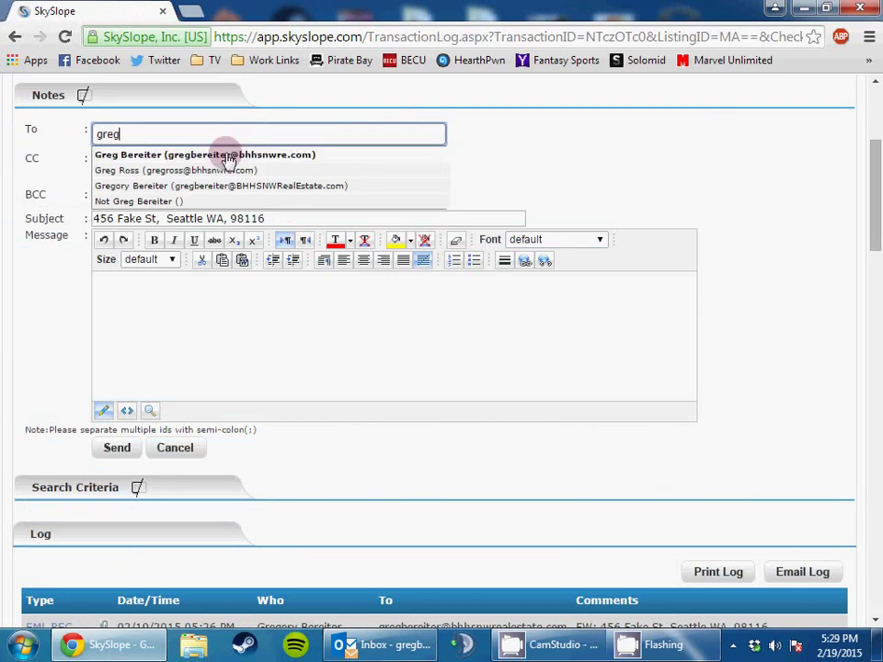
pyautogui.click(229, 153)
pyautogui.click(147, 357)
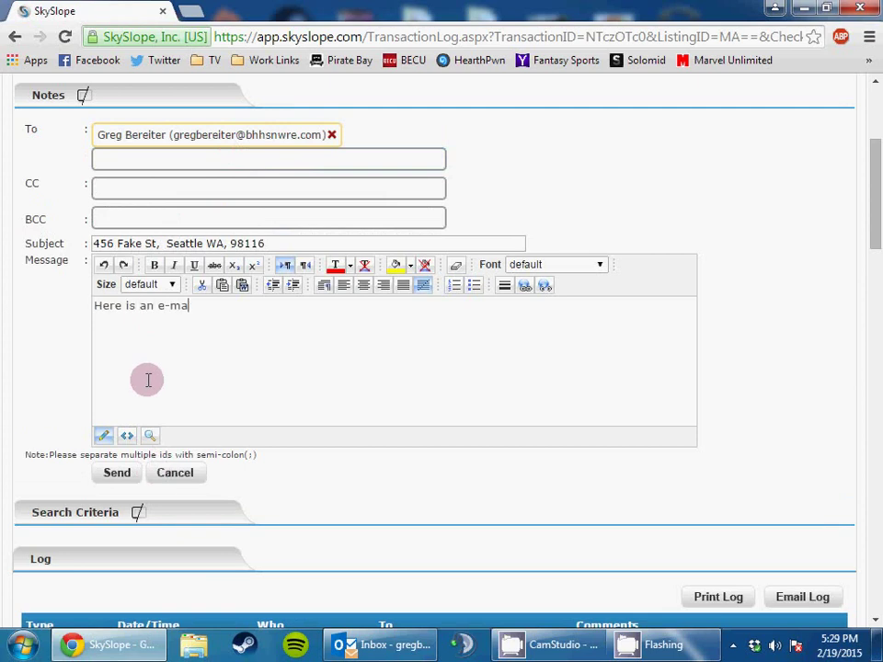
pyautogui.click(119, 473)
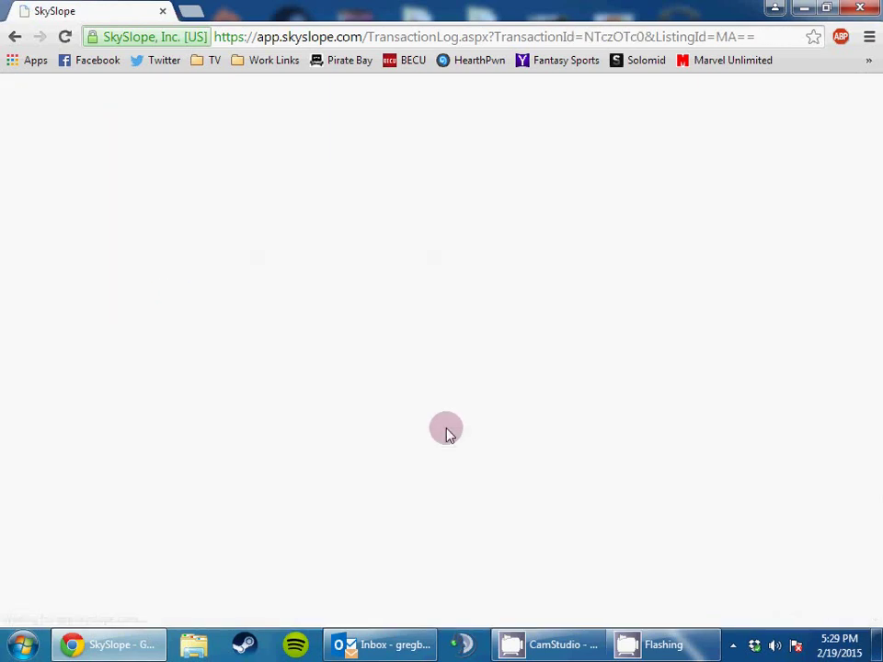
# - Check the log for the sent email, expand the search criteria and notes sections, and look through the remaining entries
pyautogui.scroll(-2, 446, 433)
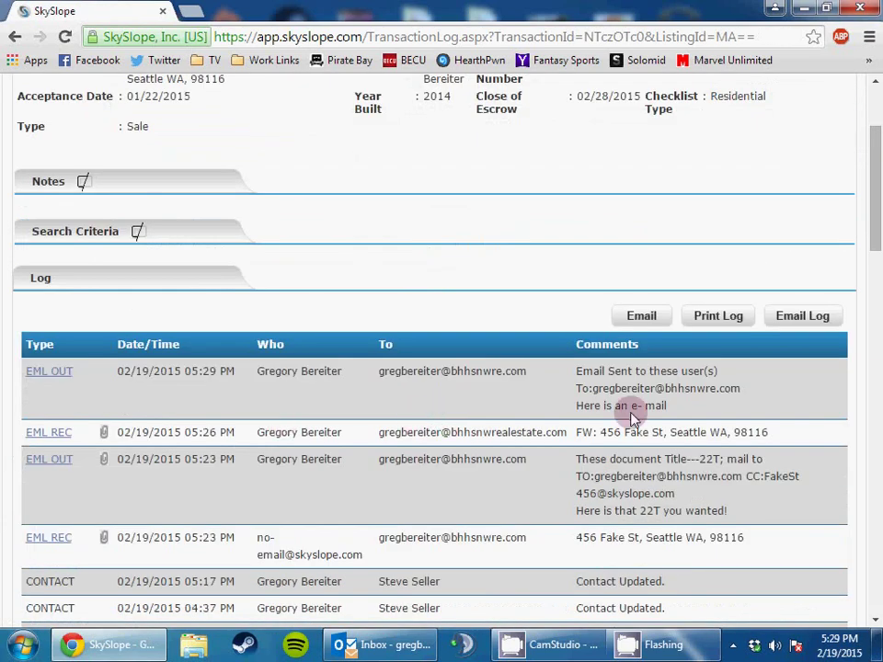
pyautogui.scroll(1, 322, 349)
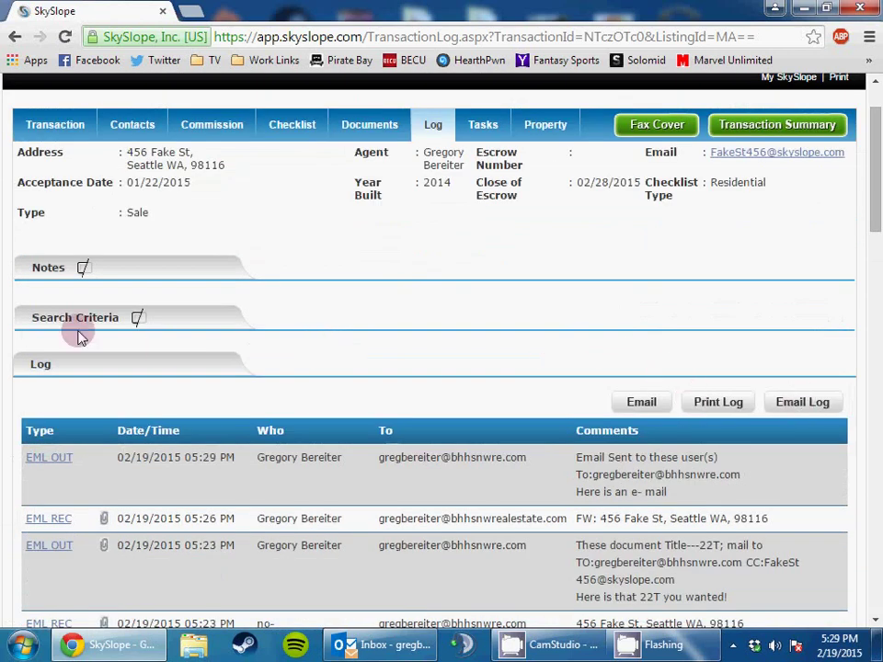
pyautogui.click(134, 318)
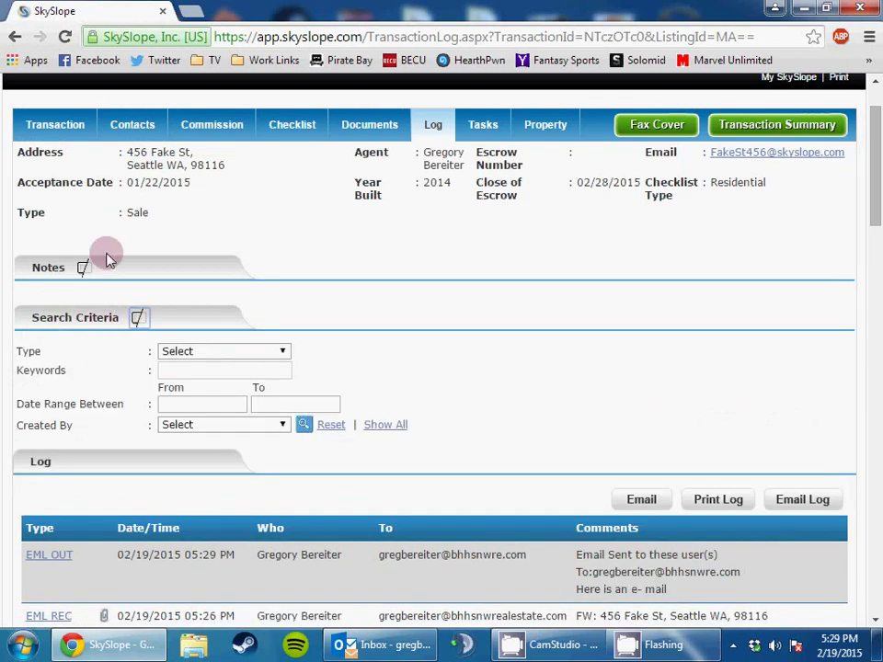
pyautogui.click(85, 269)
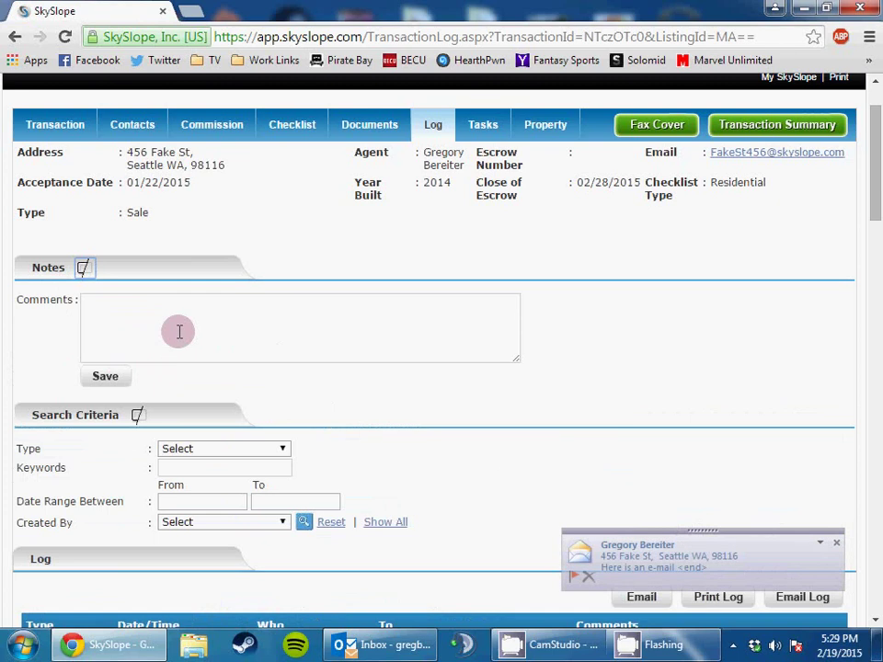
pyautogui.click(836, 546)
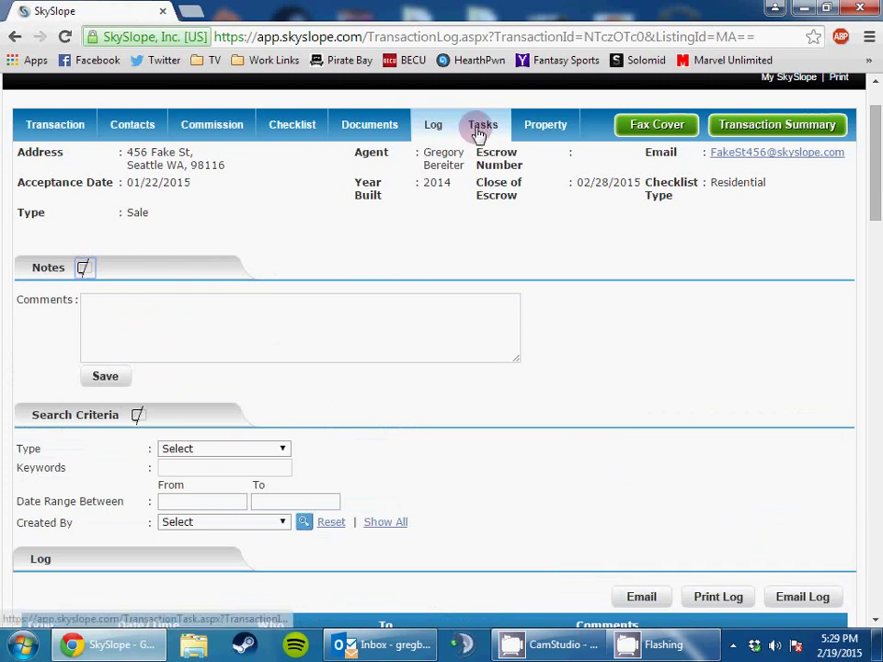
pyautogui.scroll(-1, 398, 269)
pyautogui.scroll(-11, 398, 270)
pyautogui.scroll(12, 398, 271)
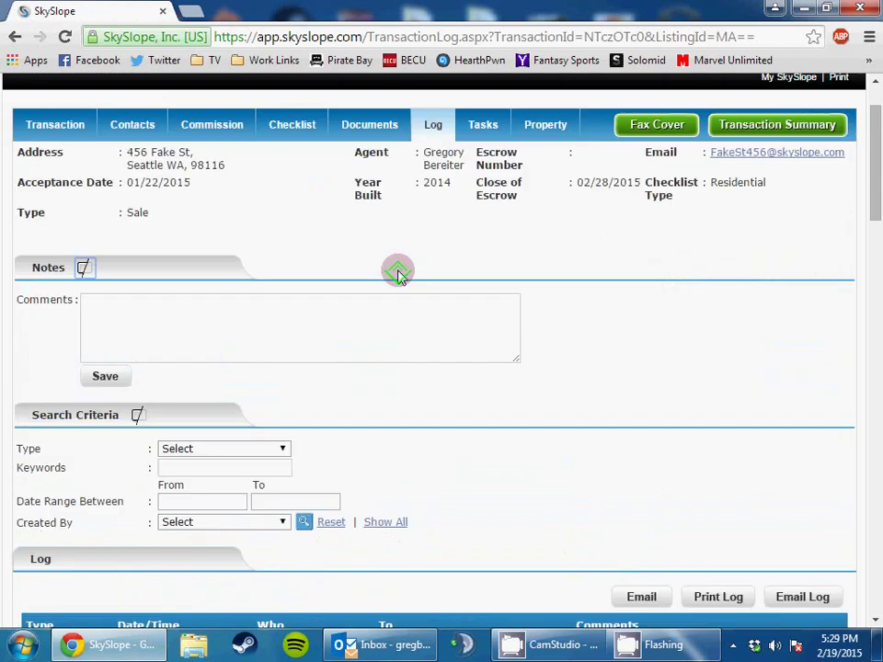
# - View the transaction's tasks, and look over the additional details and occupancy status in the property section
pyautogui.click(472, 120)
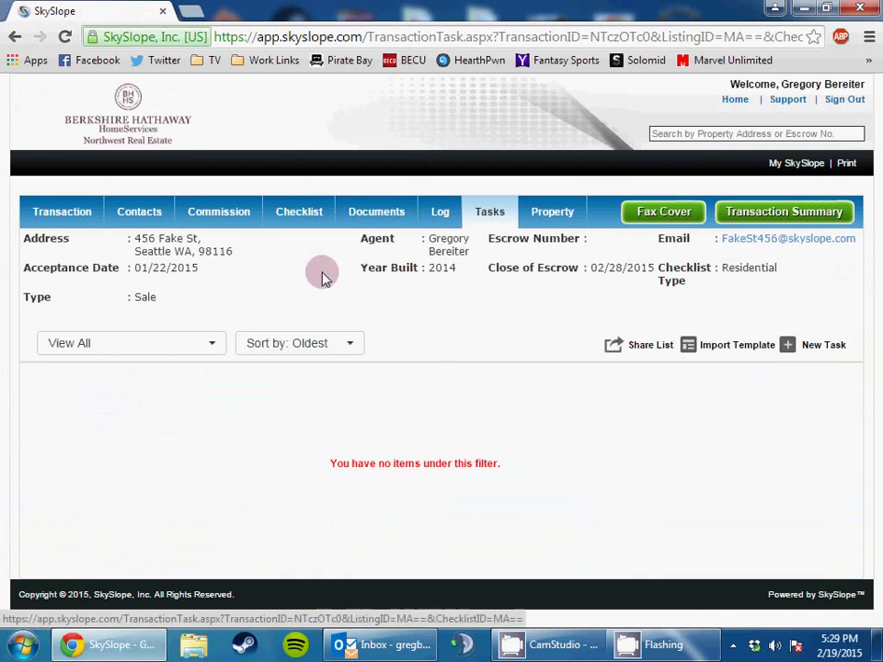
pyautogui.click(551, 212)
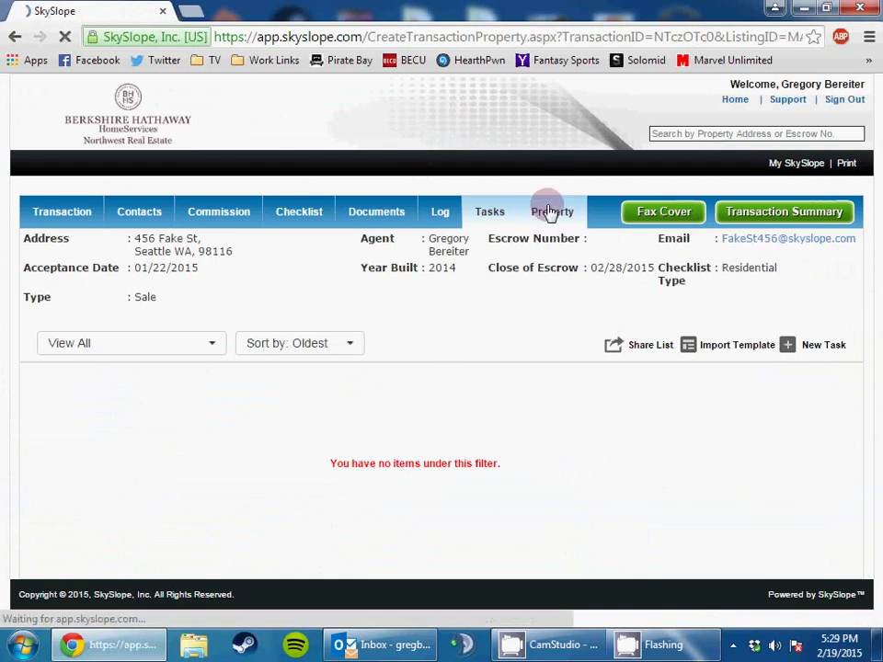
pyautogui.scroll(-6, 327, 289)
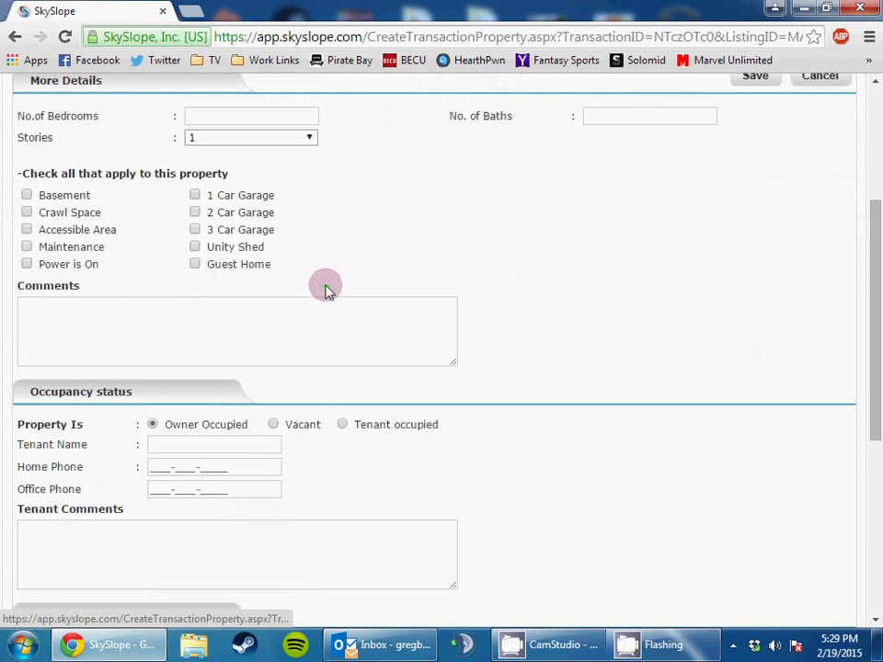
# - Look over the rest of the property section, then view the transaction's fax cover page form and close it
pyautogui.scroll(4, 327, 290)
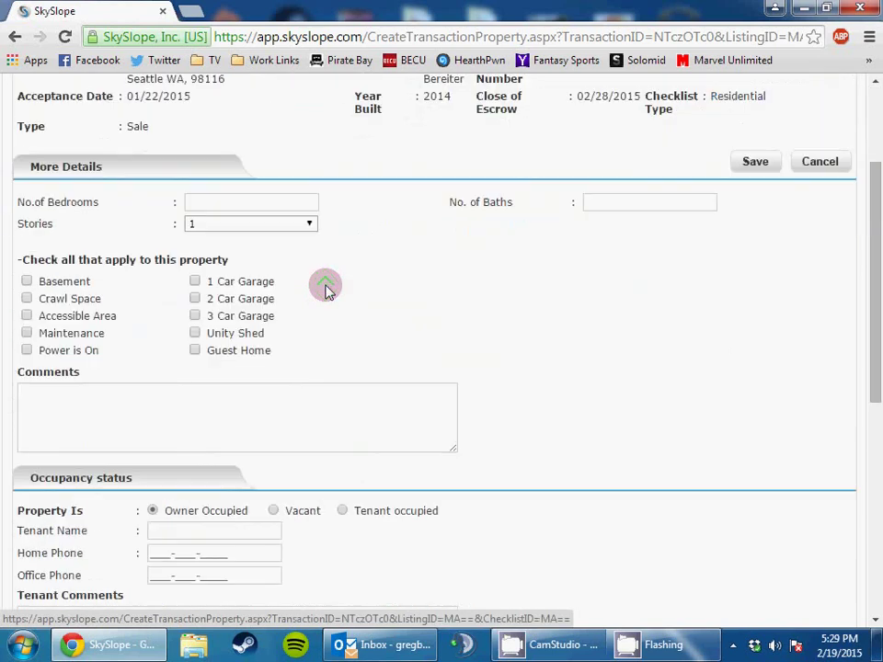
pyautogui.scroll(-5, 327, 290)
pyautogui.scroll(10, 327, 285)
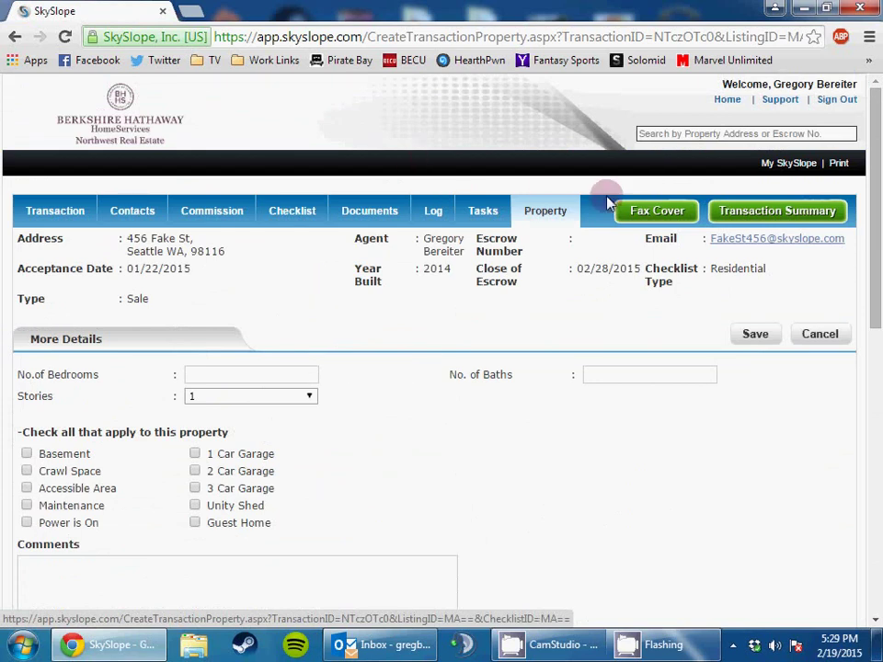
pyautogui.click(646, 224)
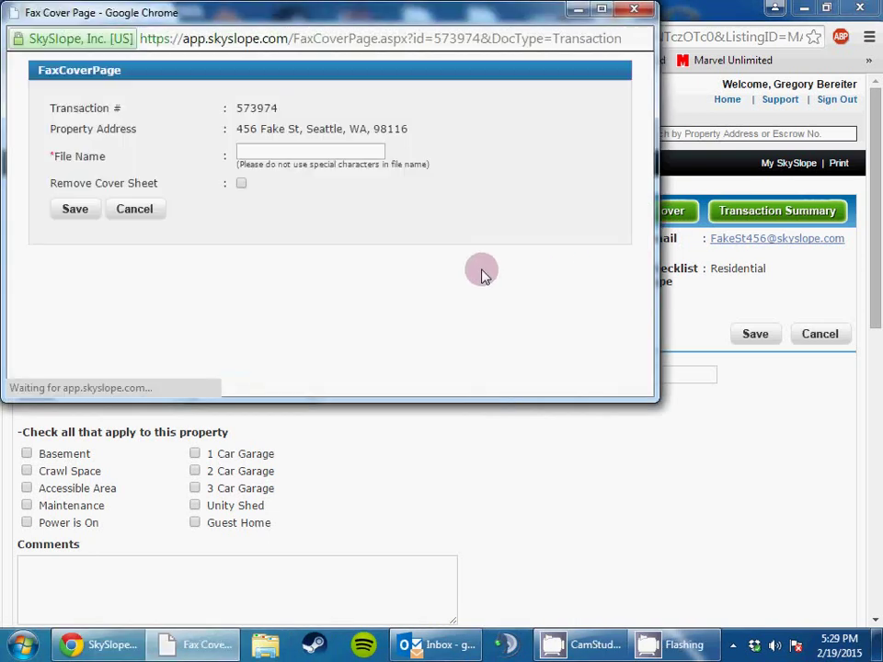
pyautogui.click(635, 11)
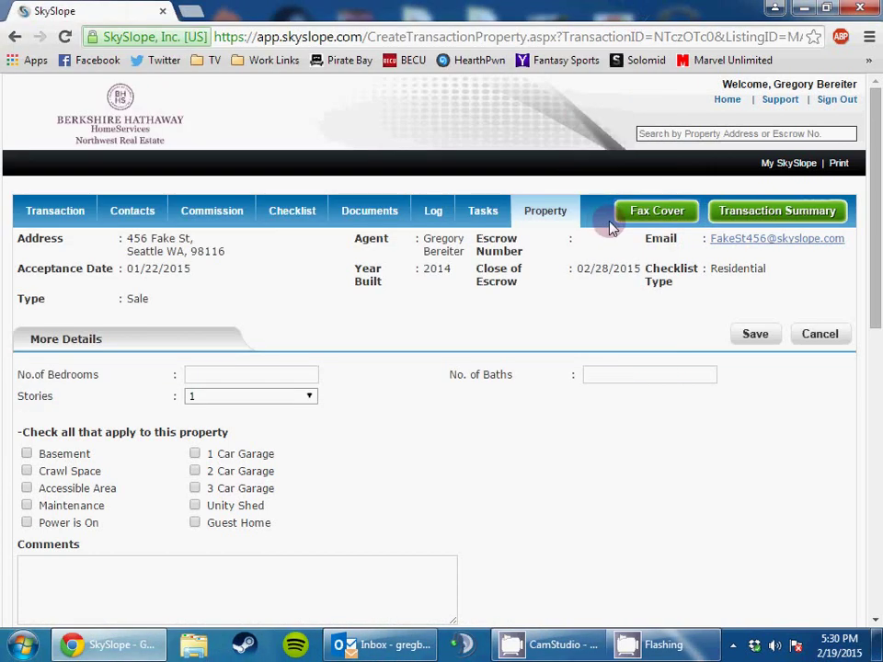
# - Save the transaction summary as a PDF in the SkySlope folder under the suggested file name and open the file
pyautogui.click(747, 211)
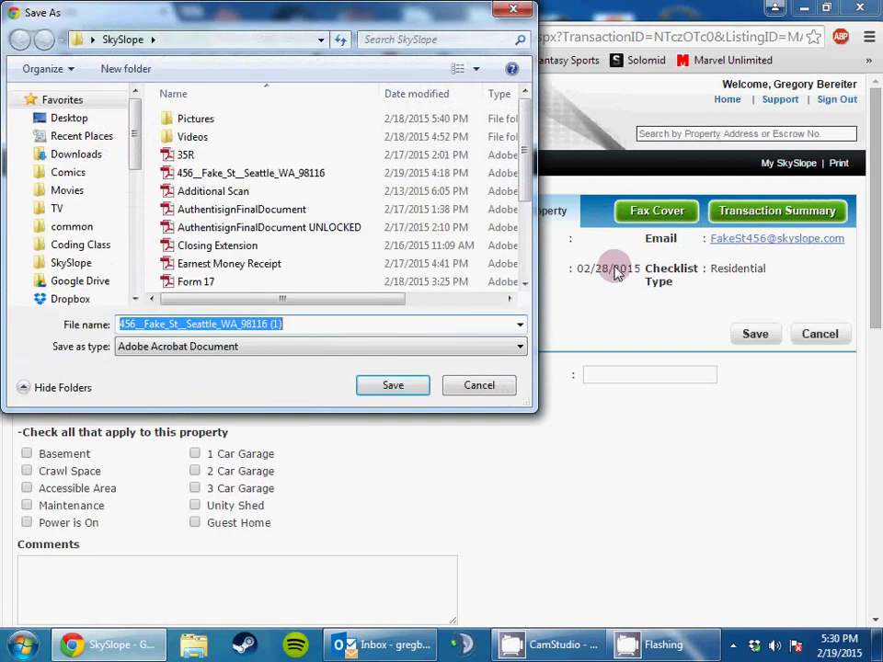
pyautogui.click(386, 389)
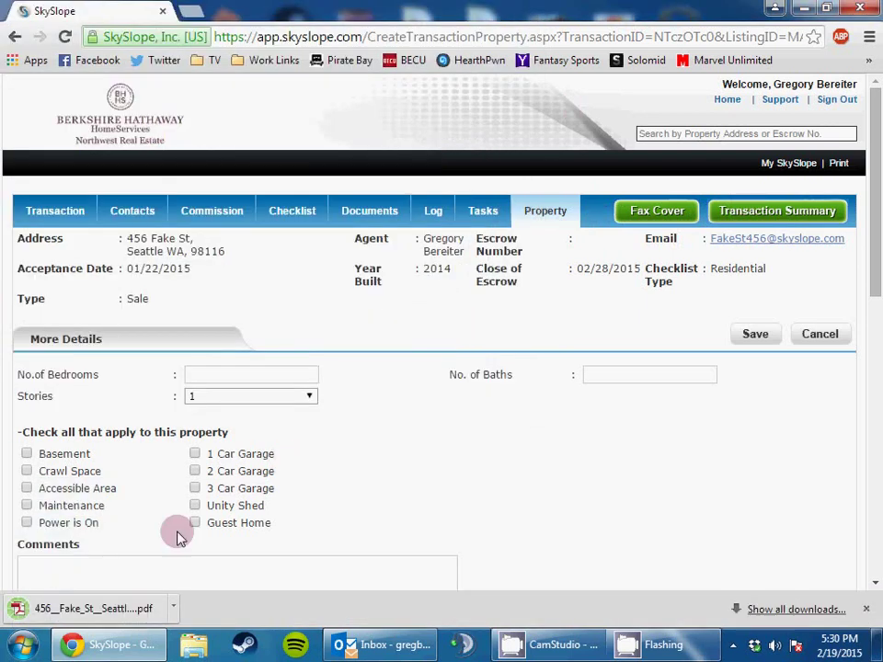
pyautogui.click(114, 617)
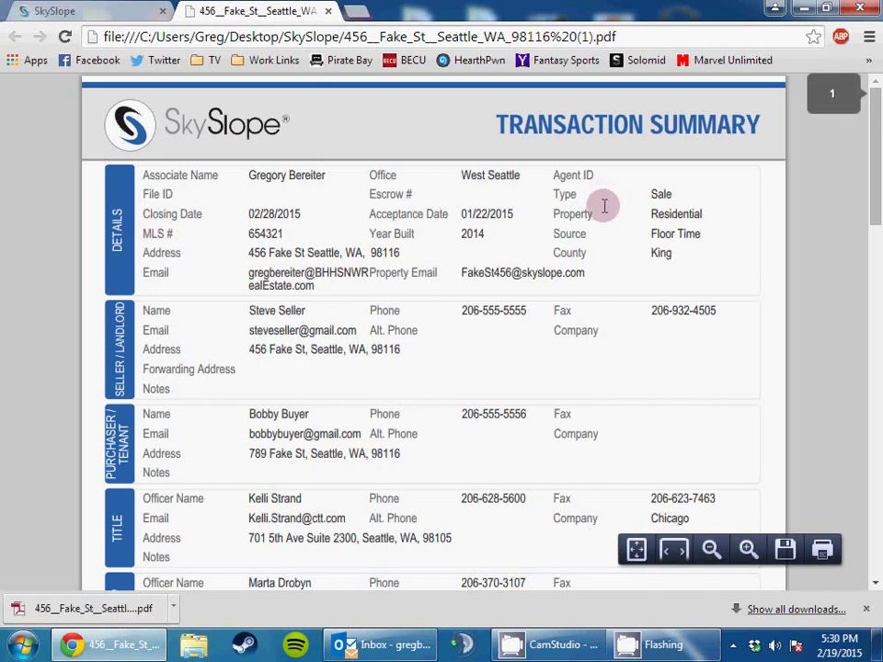
# - Read through the transaction summary PDF from the details down to the commission section, then close it
pyautogui.scroll(-1, 239, 267)
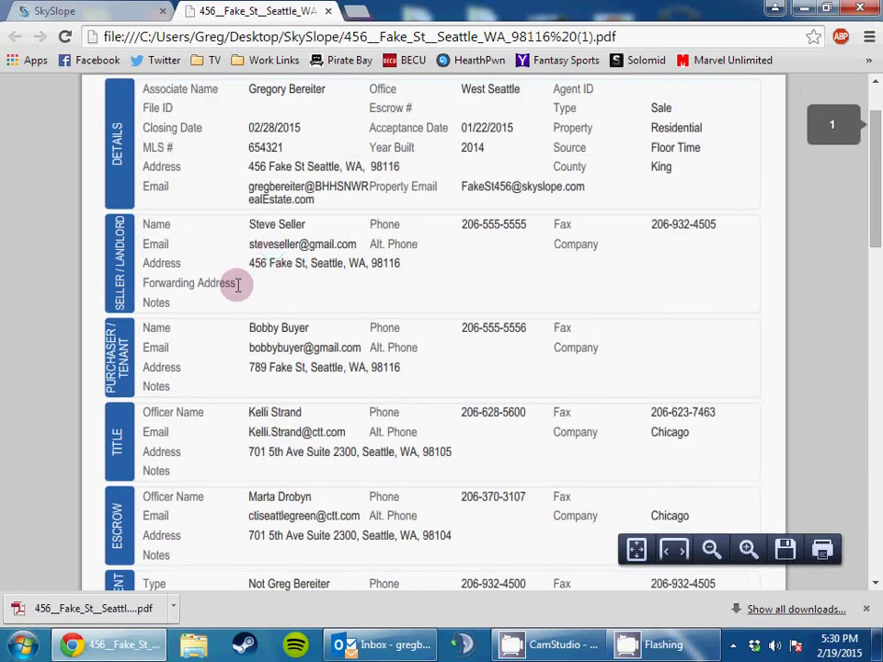
pyautogui.scroll(-2, 230, 426)
pyautogui.scroll(-5, 273, 428)
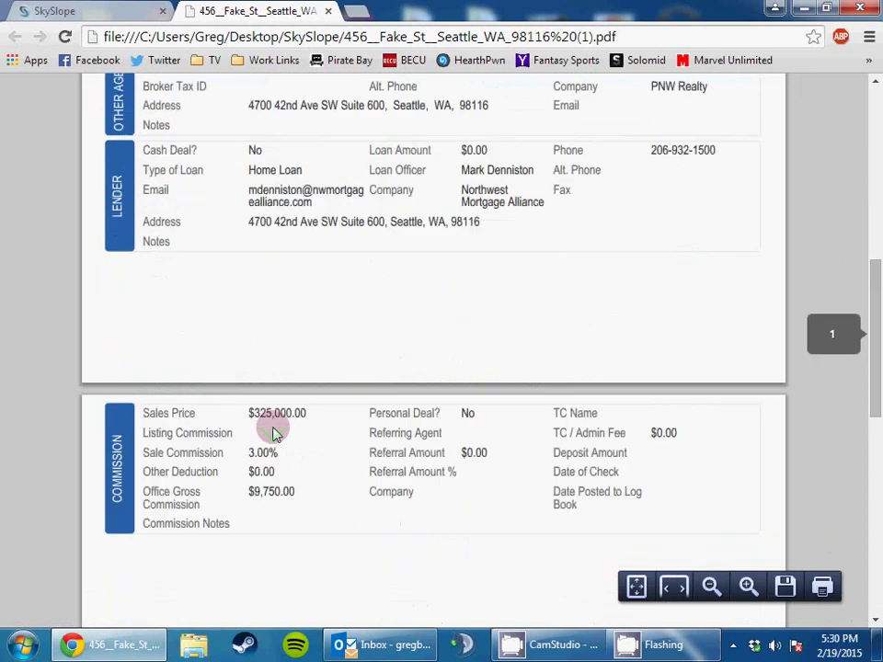
pyautogui.scroll(1, 273, 428)
pyautogui.scroll(7, 273, 432)
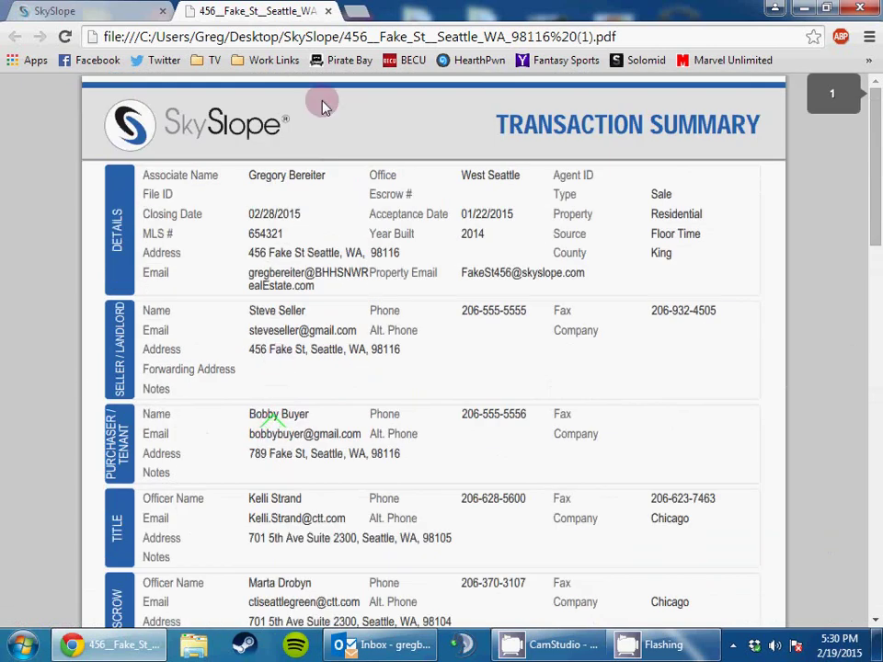
pyautogui.click(329, 12)
# - Leave the property section for the home page and open the active listing with MLS# 123456 from the managed listings
pyautogui.scroll(-5, 397, 408)
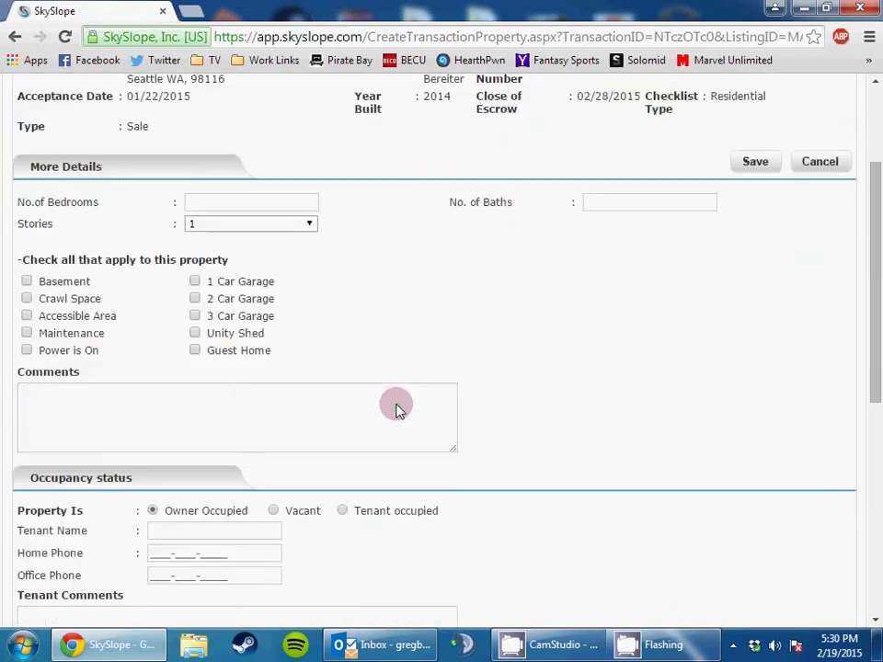
pyautogui.scroll(-3, 397, 408)
pyautogui.scroll(8, 397, 408)
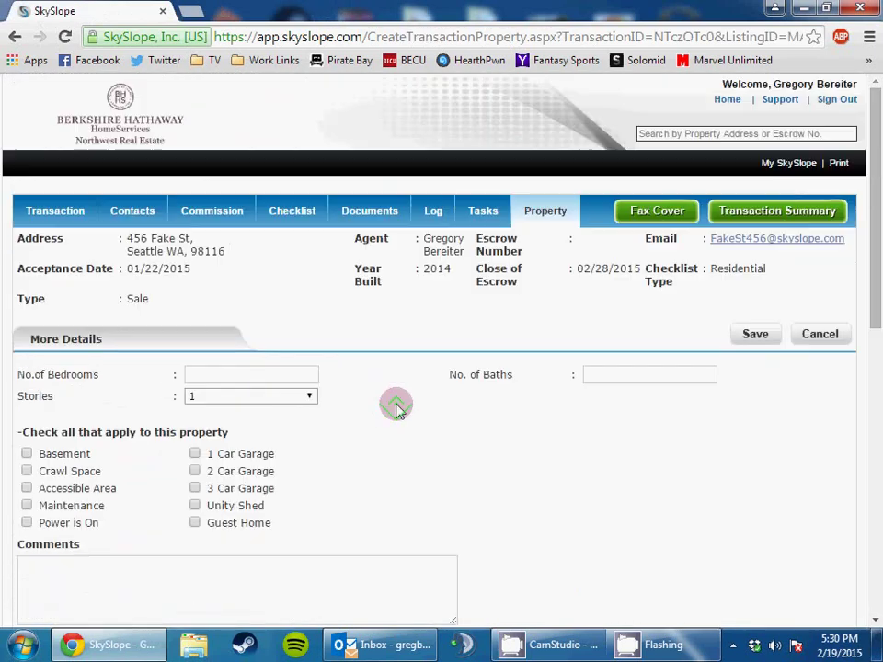
pyautogui.click(110, 100)
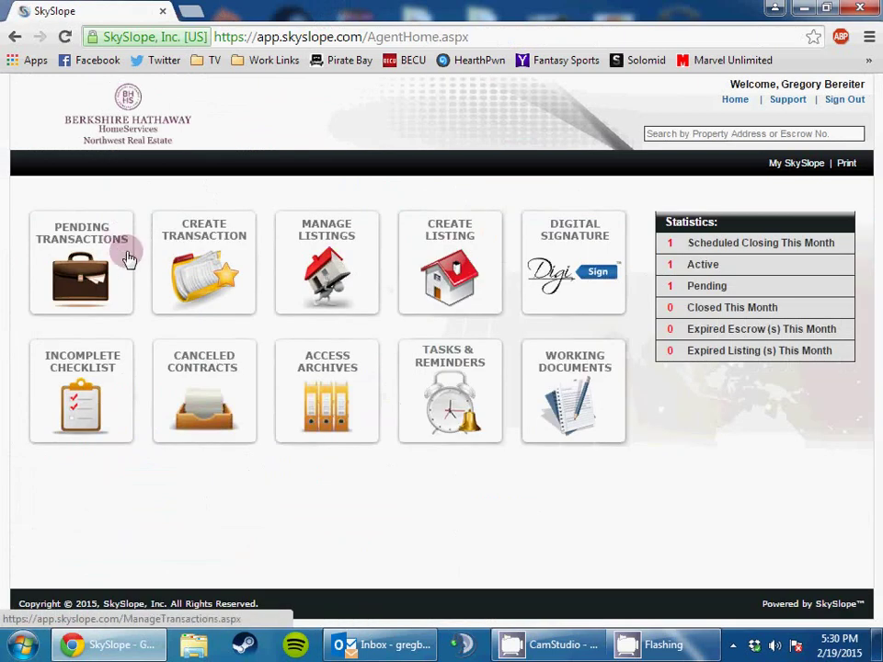
pyautogui.click(327, 267)
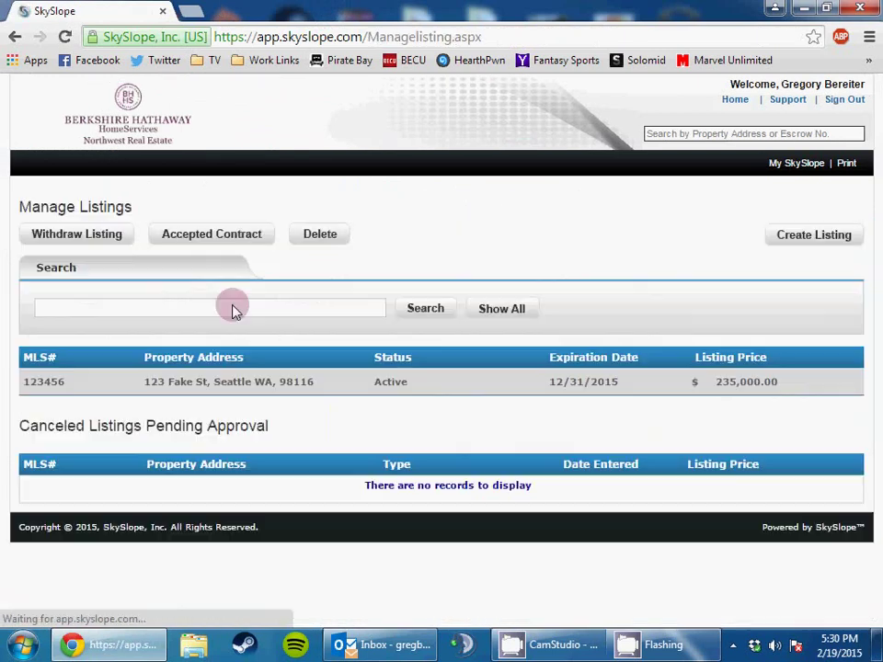
pyautogui.click(100, 392)
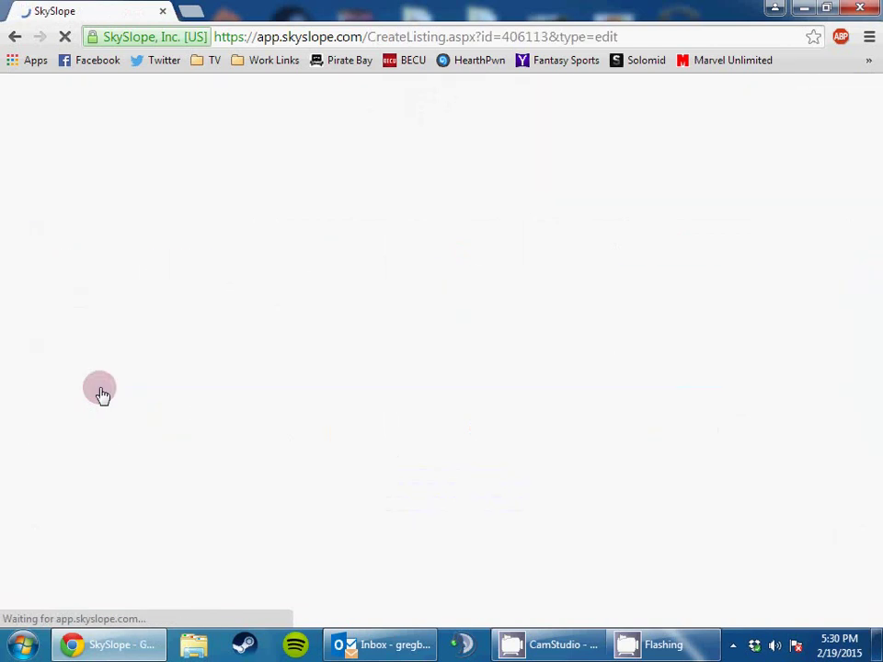
pyautogui.scroll(-1, 346, 239)
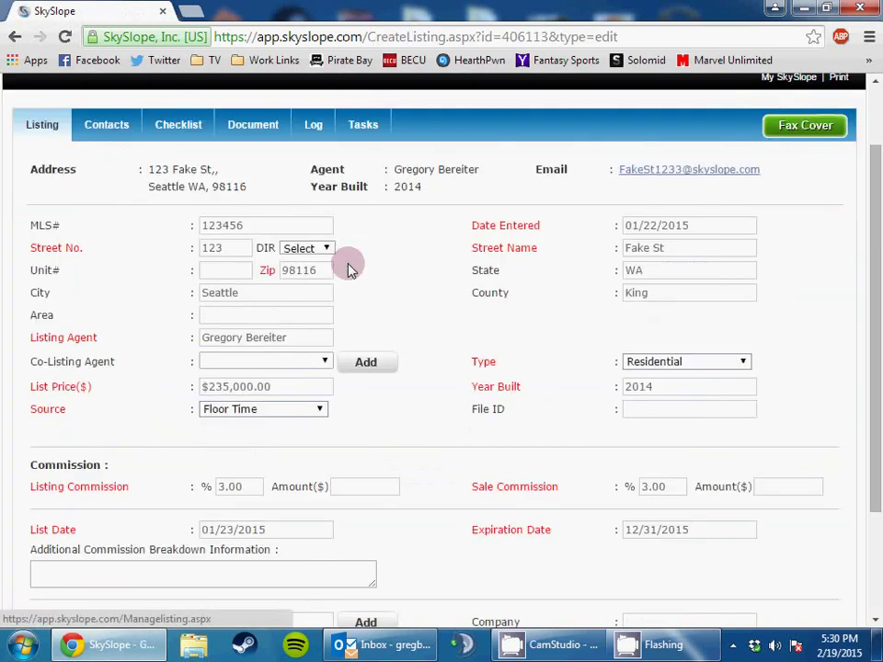
# - View the listing's documents and its documentation checklist, and return to the home page
pyautogui.click(263, 124)
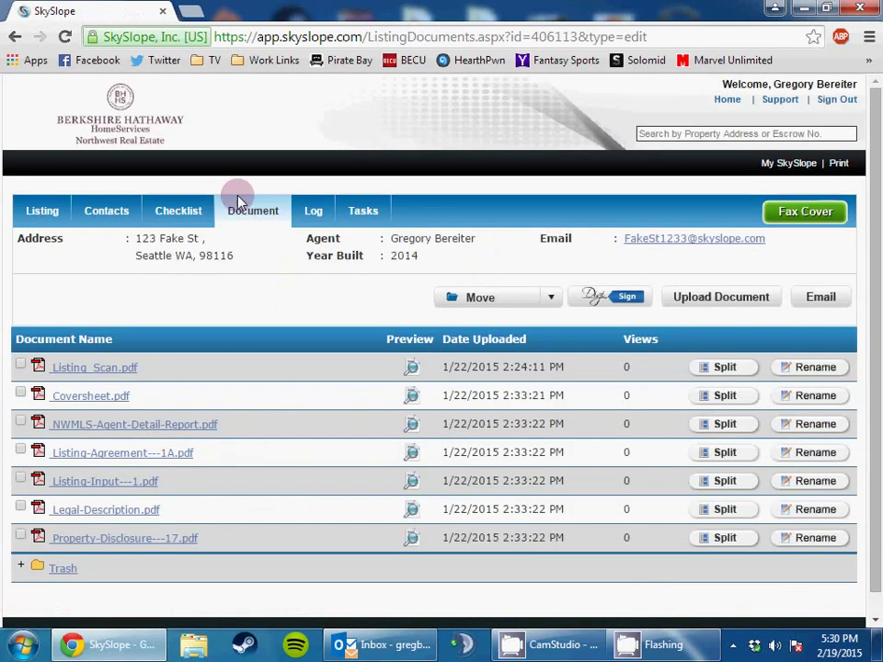
pyautogui.click(171, 213)
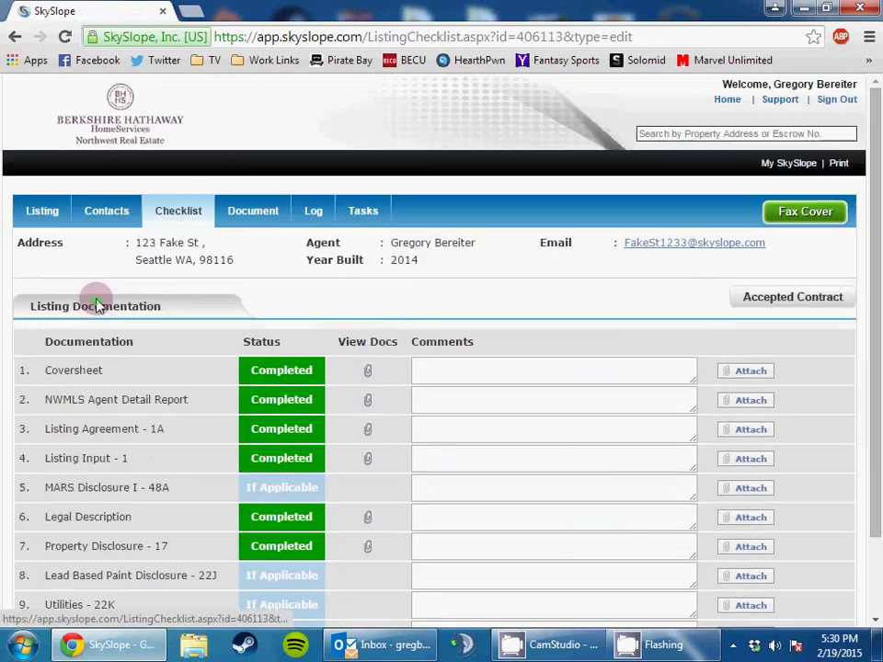
pyautogui.click(112, 138)
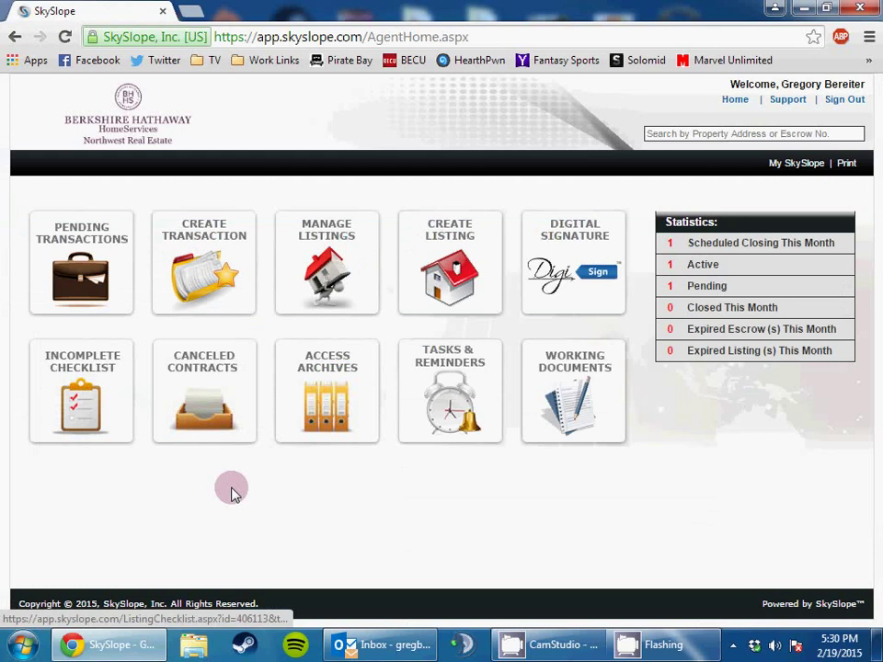
# - Check the canceled contracts, and view the download choices for the closed transaction in the archives without selecting one
pyautogui.click(221, 414)
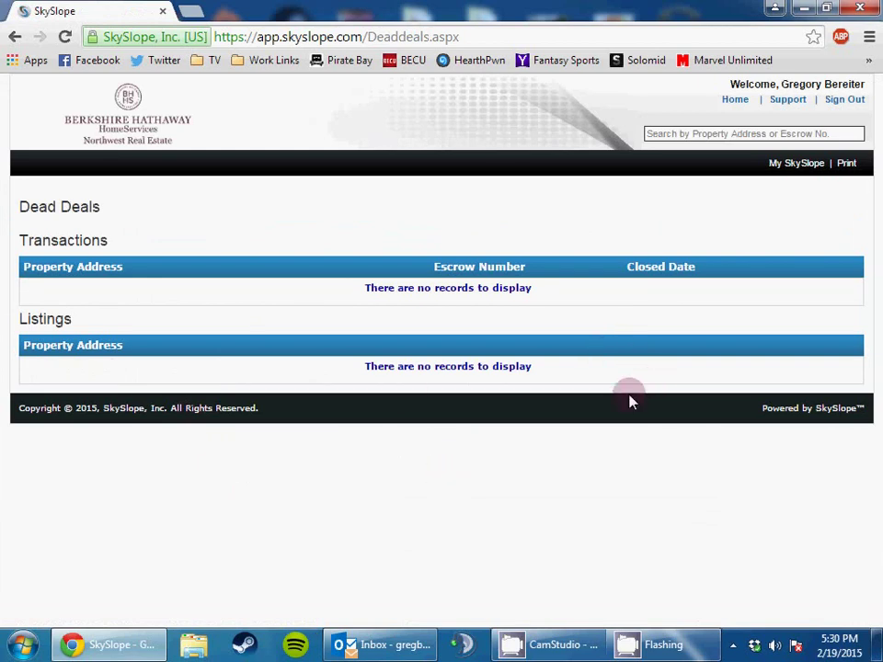
pyautogui.click(134, 139)
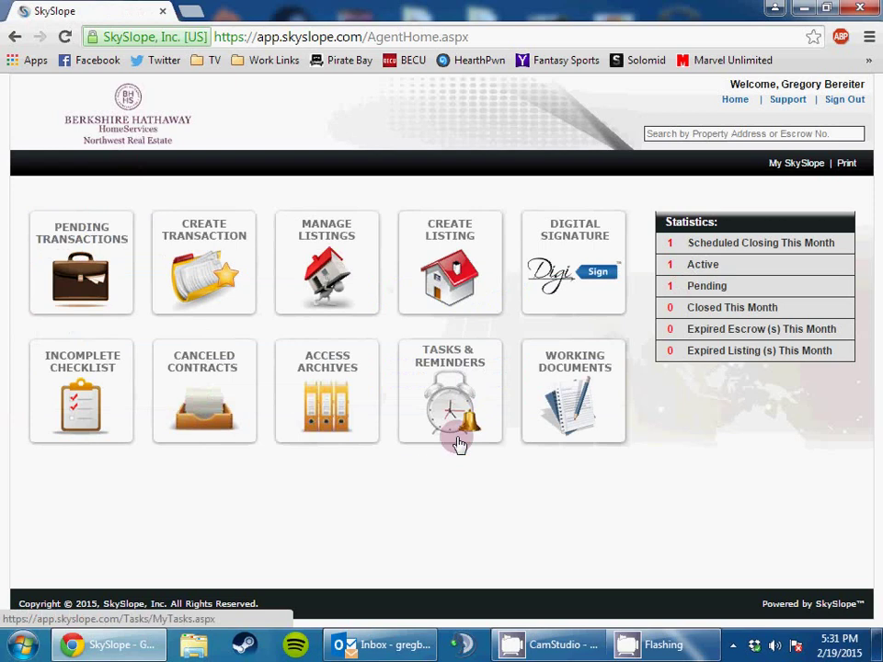
pyautogui.click(337, 386)
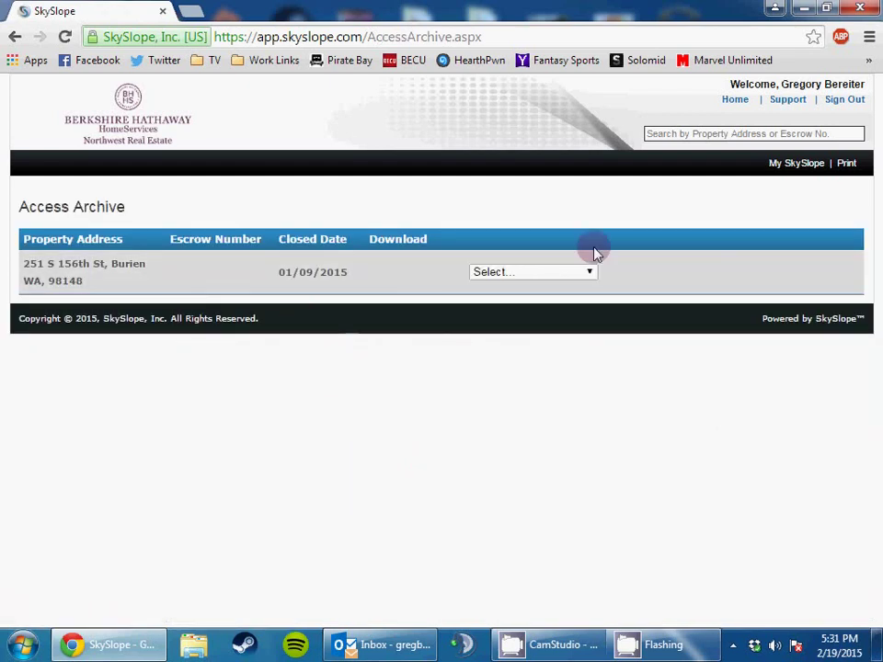
pyautogui.click(521, 274)
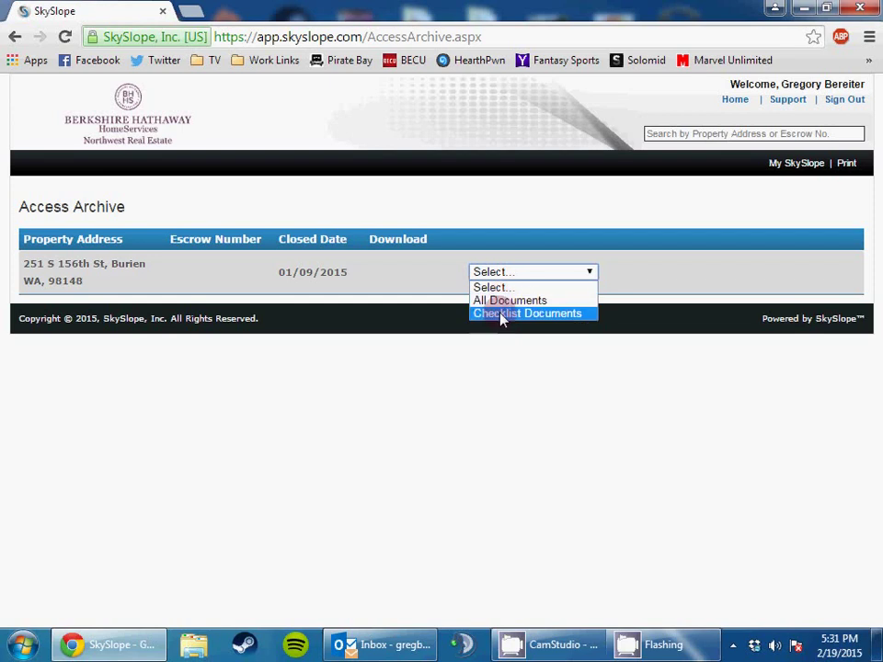
pyautogui.click(426, 352)
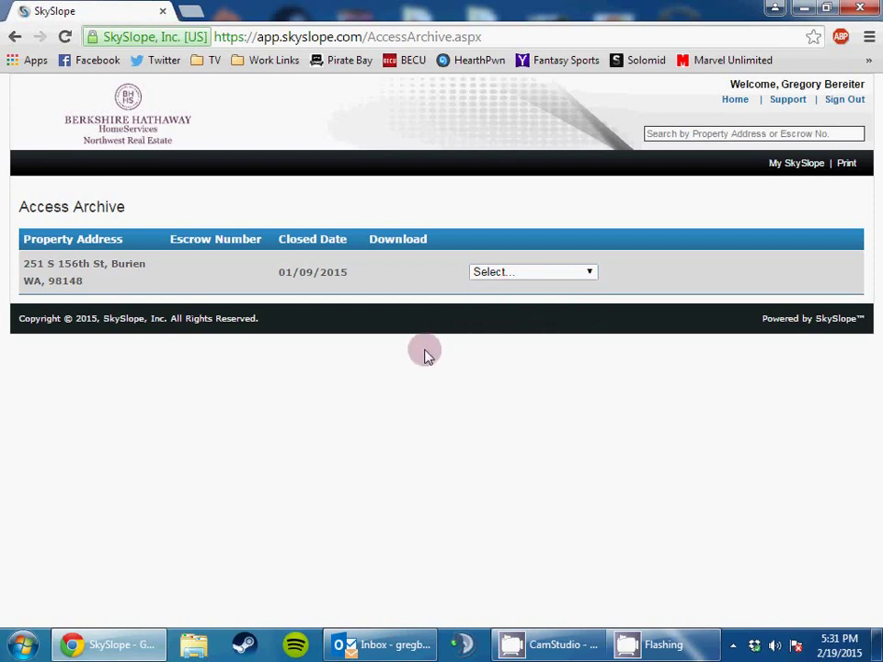
# - Open the archived transaction, look through its full document list, and return to the home page
pyautogui.click(239, 274)
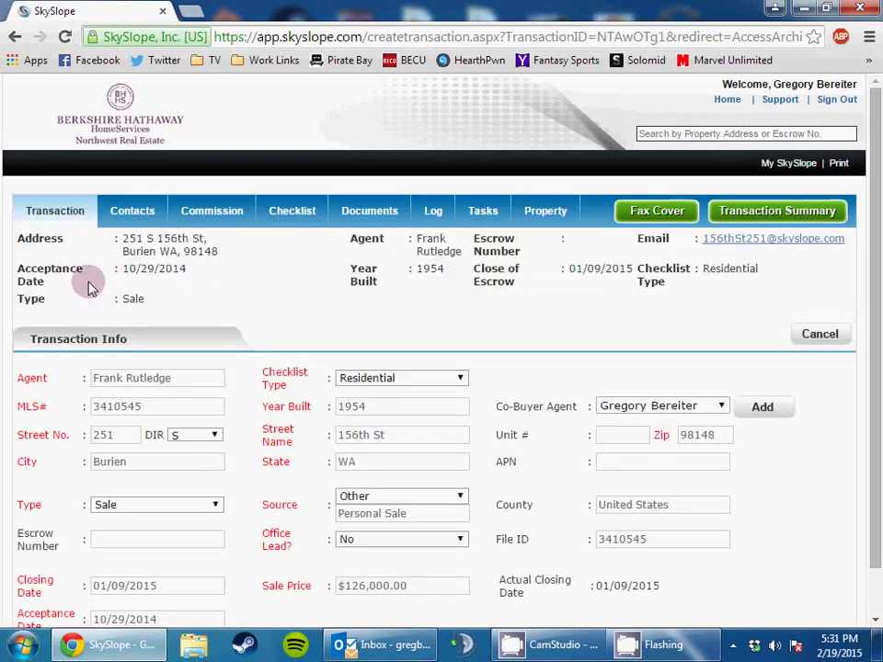
pyautogui.click(363, 210)
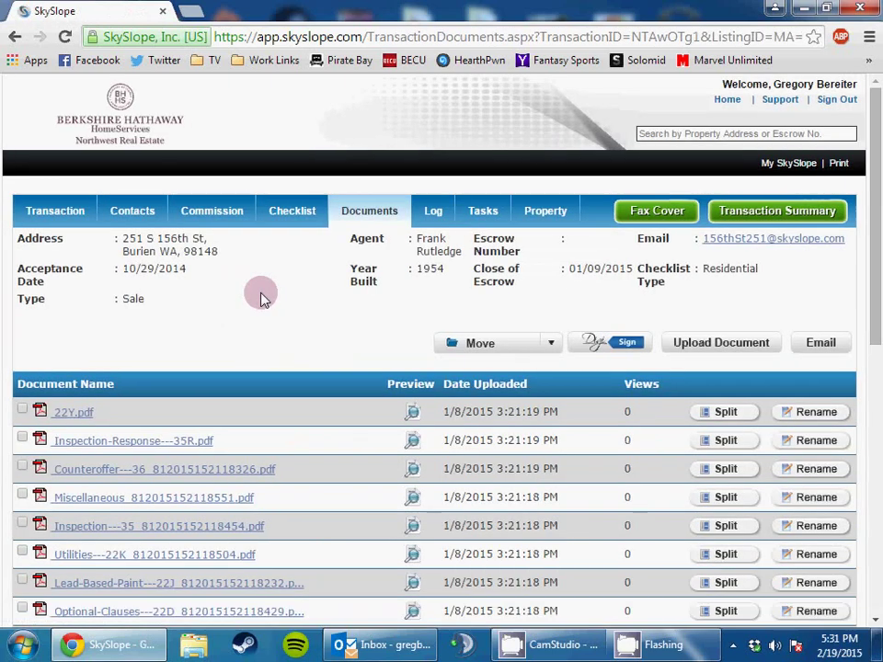
pyautogui.scroll(-6, 261, 296)
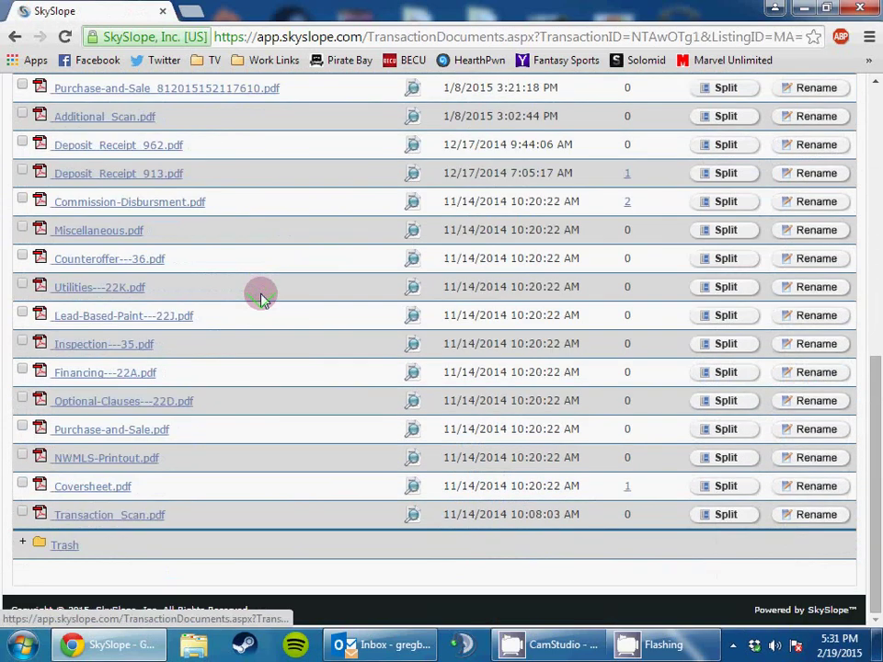
pyautogui.scroll(10, 197, 346)
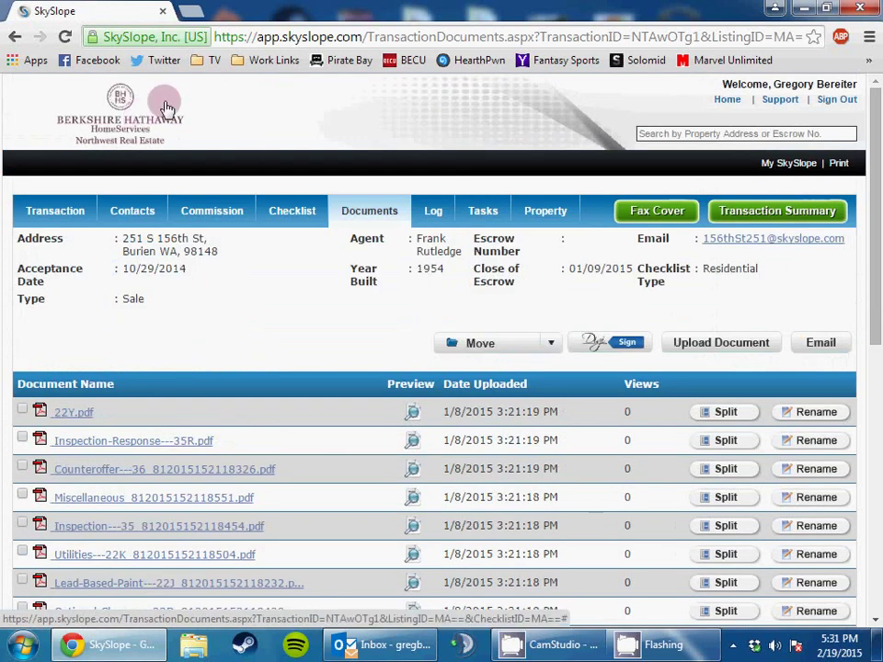
pyautogui.click(147, 96)
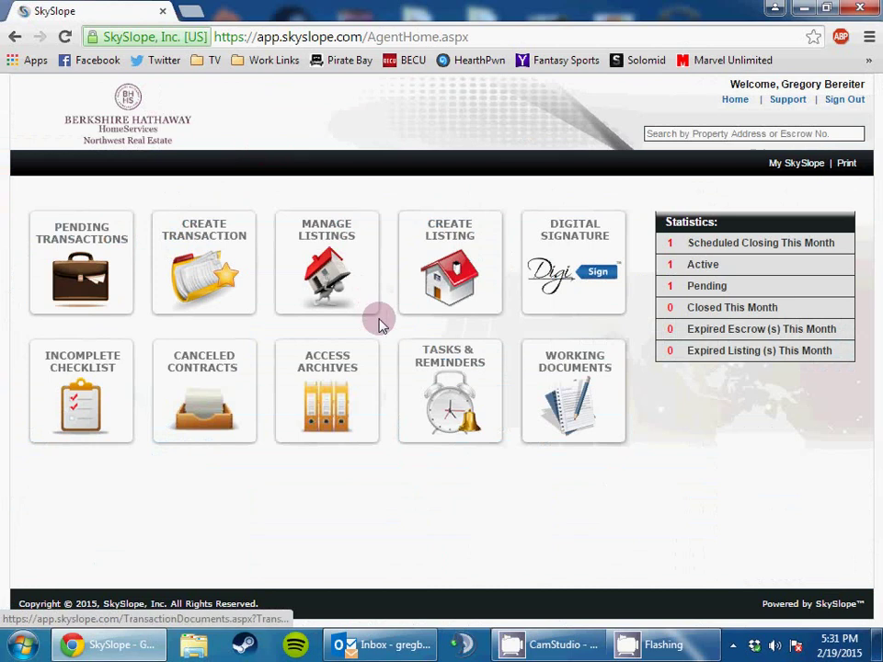